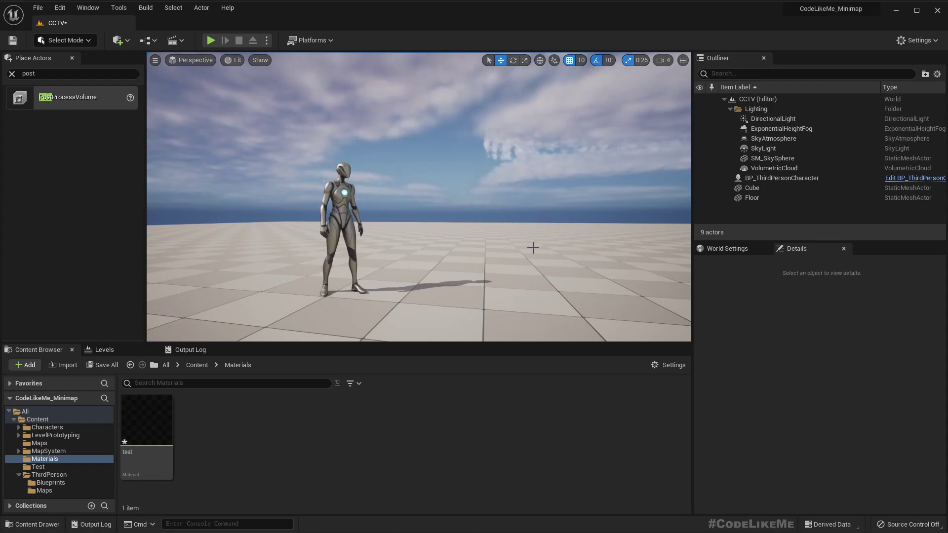
Step: Search 'post' in Place Actors and drag a PostProcessVolume into the level
right_drag(533, 248, 492, 279)
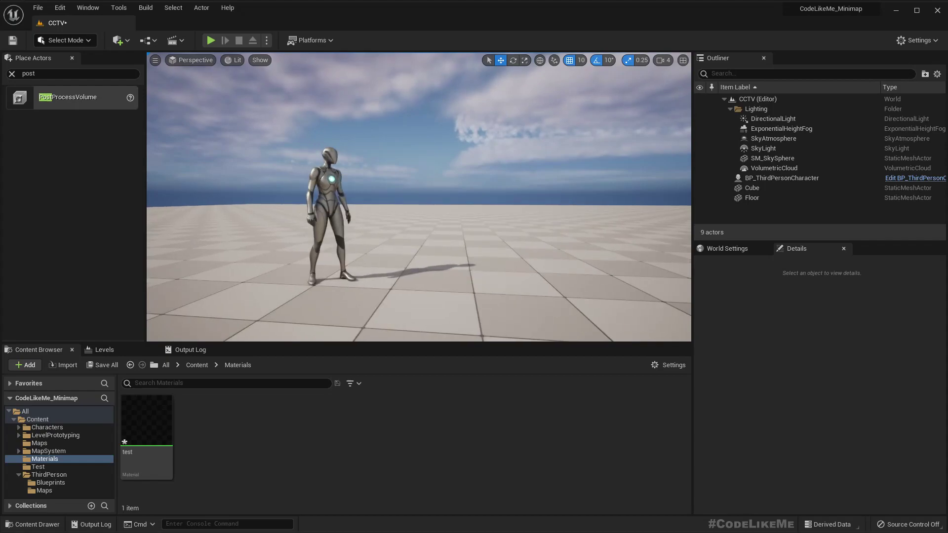
click(12, 73)
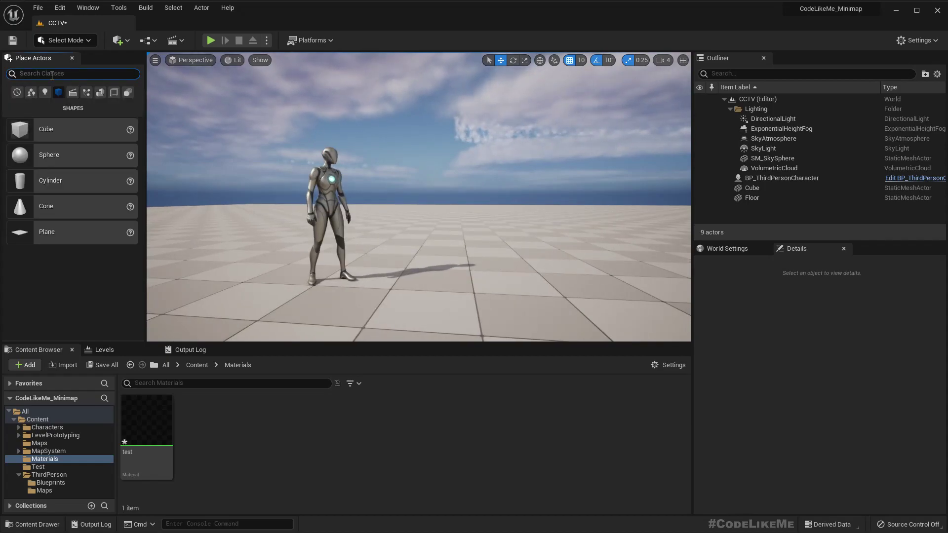
text(post)
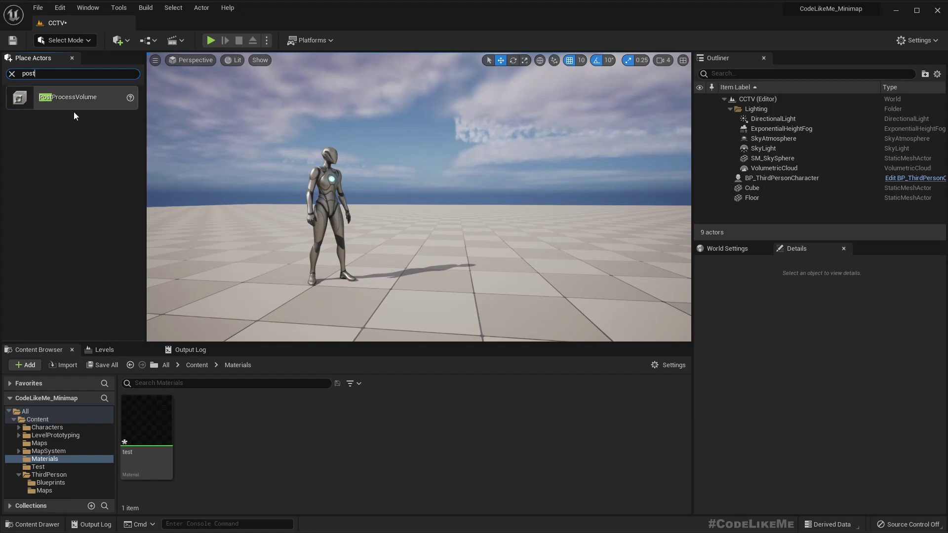
drag(69, 105, 377, 266)
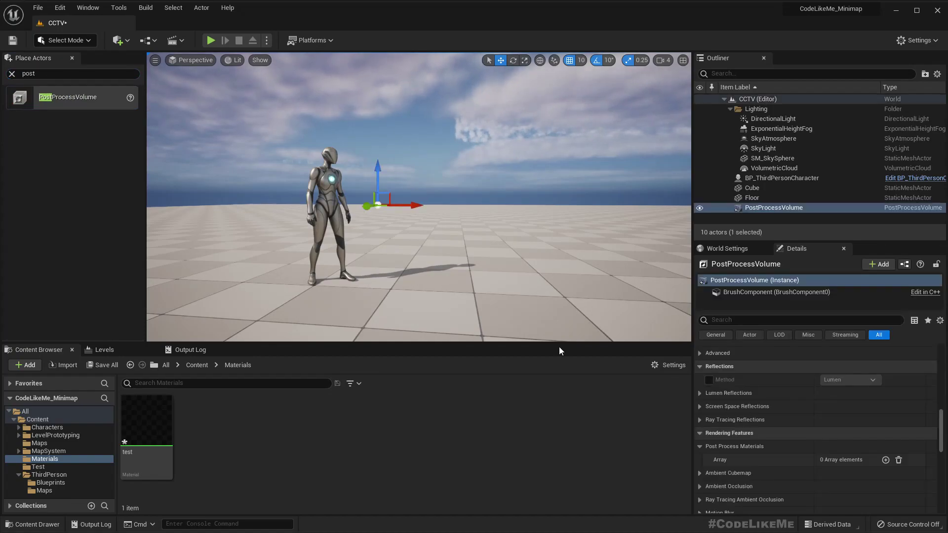
Step: Expand Post Process Volume Settings and enable Infinite Extent (Unbound) on the volume
scroll(819, 395, down, 8)
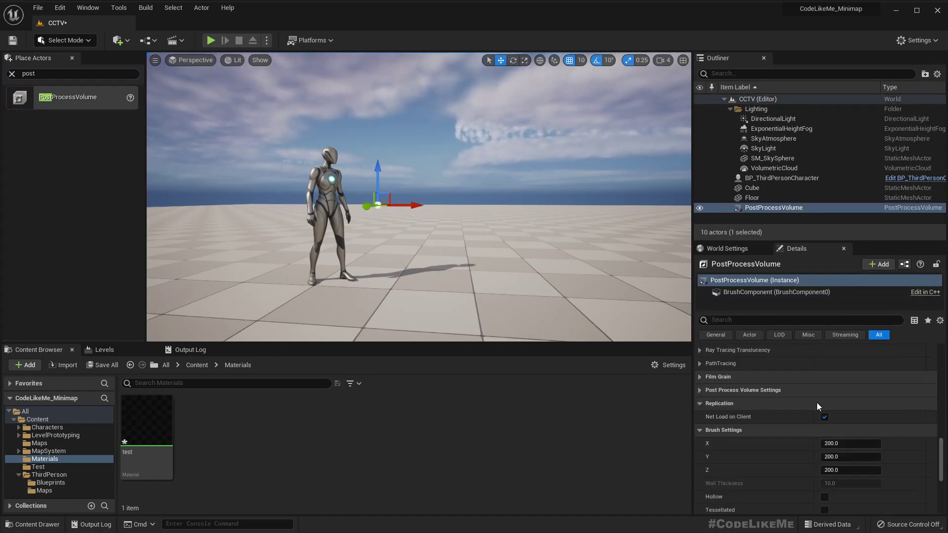
scroll(799, 415, down, 6)
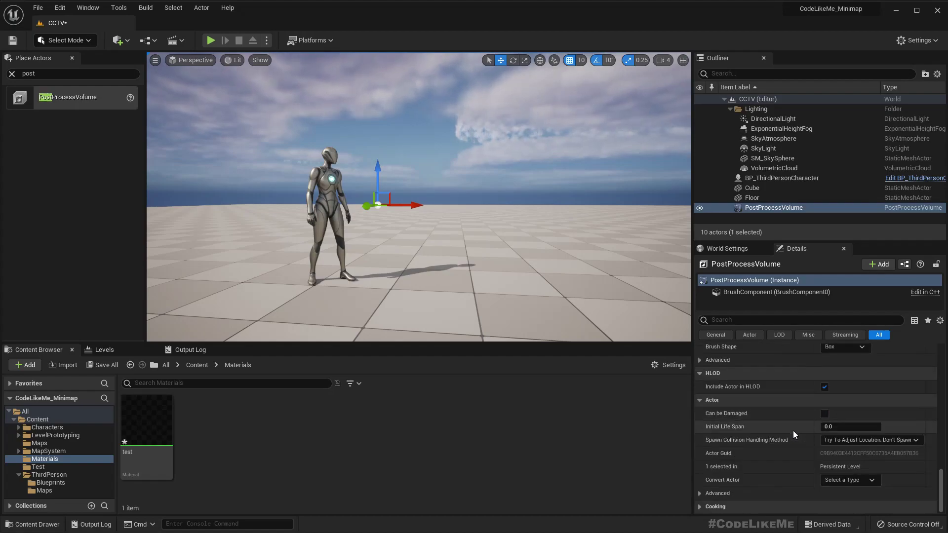
scroll(793, 434, up, 1)
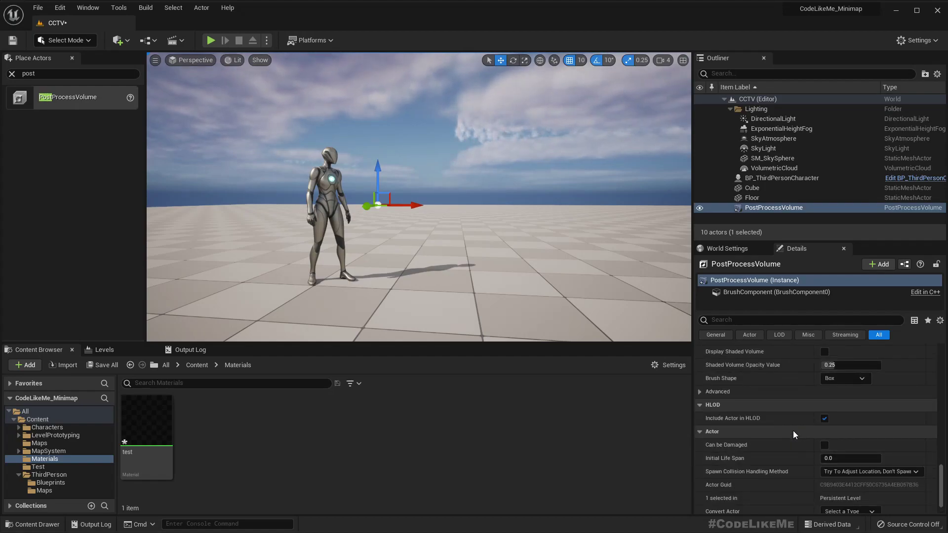
scroll(792, 431, up, 2)
scroll(793, 431, down, 4)
scroll(793, 433, up, 7)
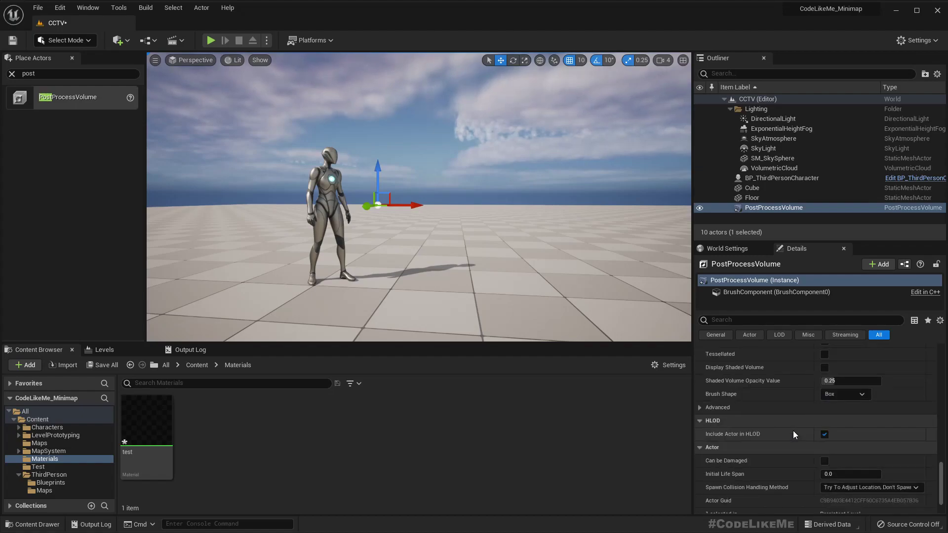
scroll(793, 430, up, 8)
scroll(792, 431, down, 8)
scroll(793, 431, down, 8)
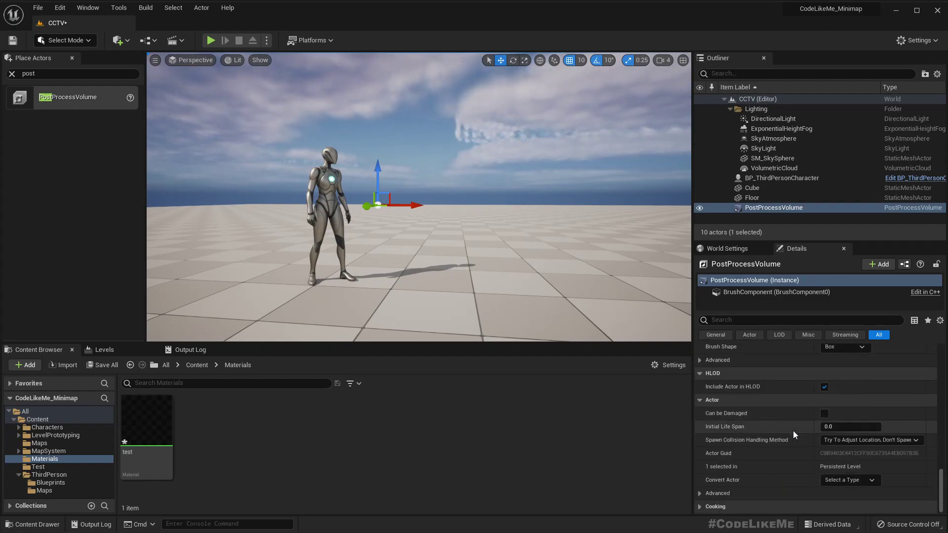
scroll(793, 430, up, 3)
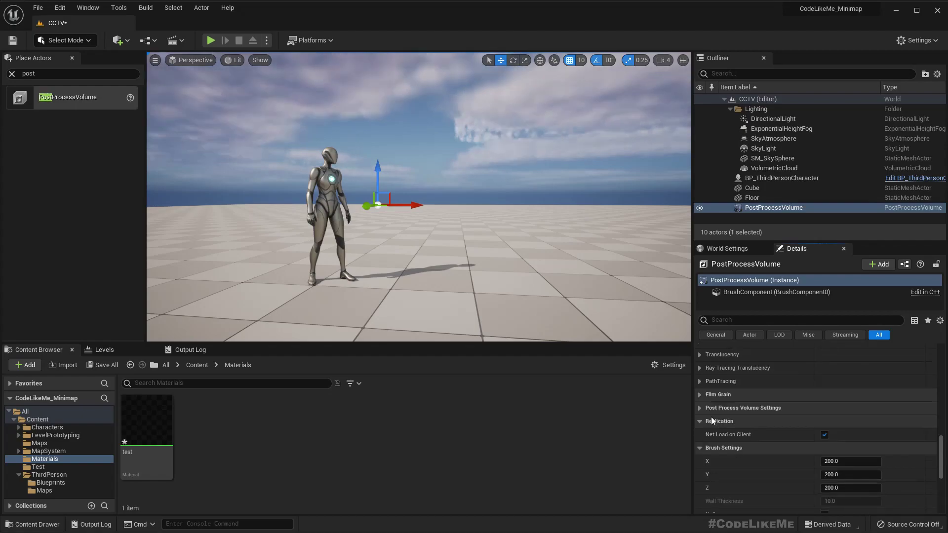
click(700, 409)
scroll(716, 419, down, 1)
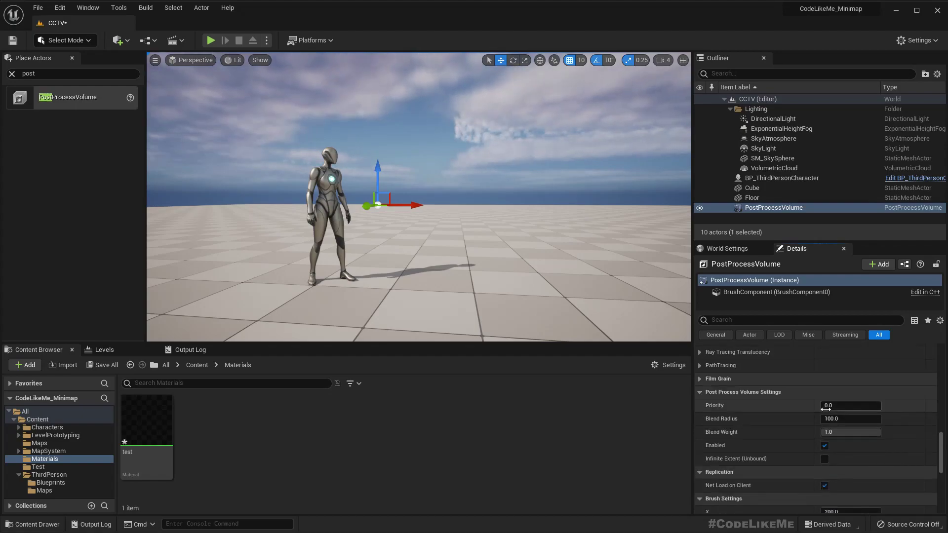
click(824, 458)
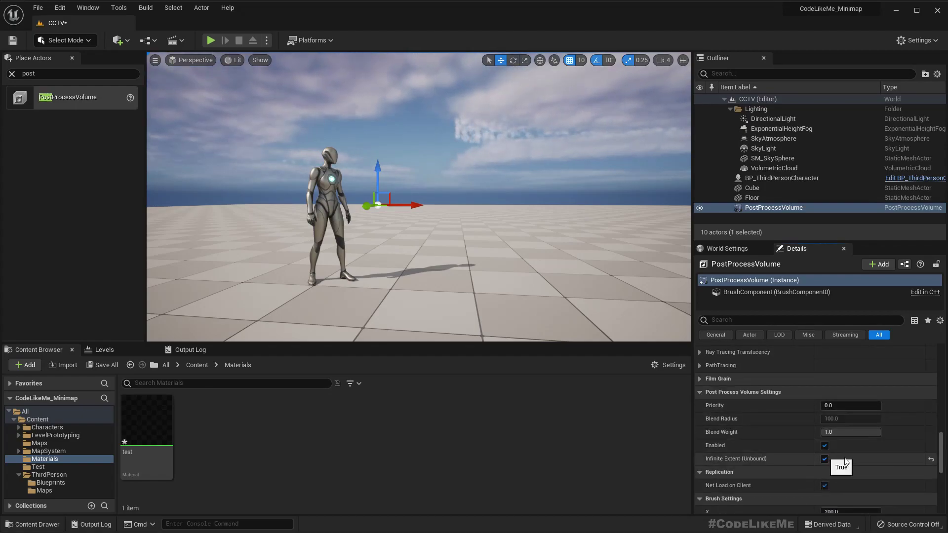
click(555, 118)
click(773, 207)
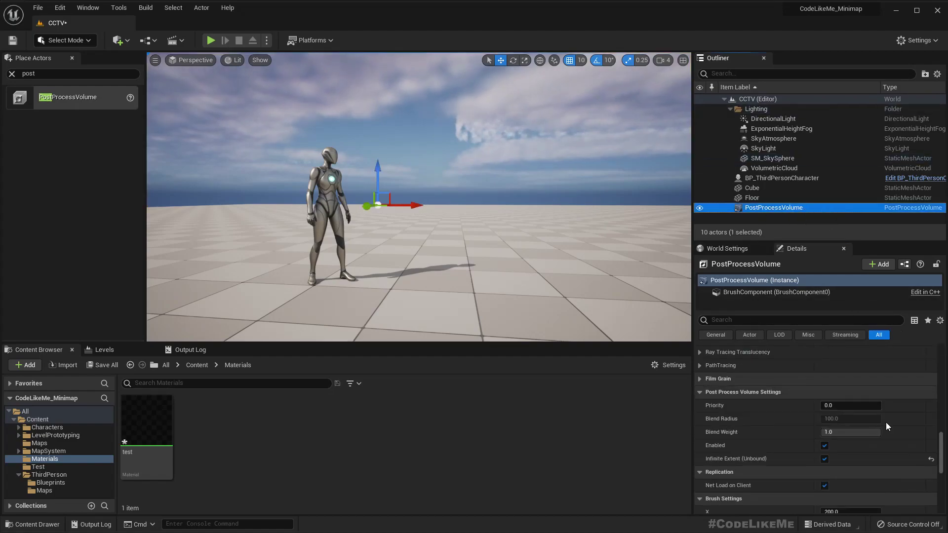
Step: Expand Film Grain, enable the Film Grain Intensity override and set it to 5.0
scroll(885, 422, up, 3)
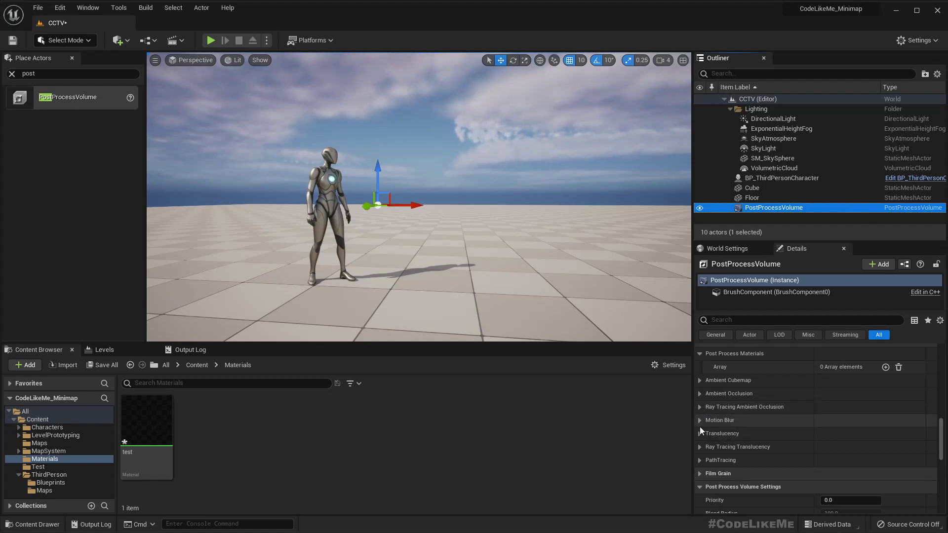
scroll(752, 449, up, 3)
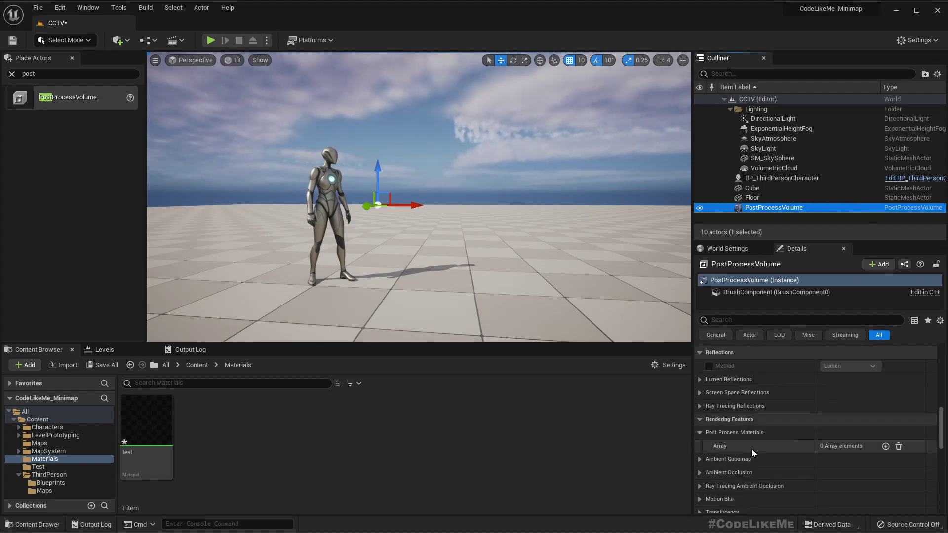
scroll(752, 448, up, 6)
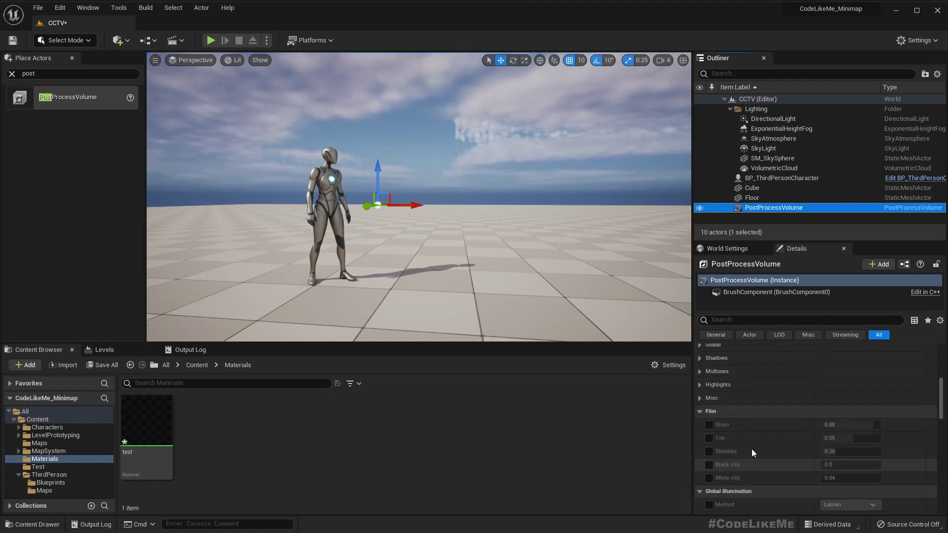
scroll(715, 440, up, 3)
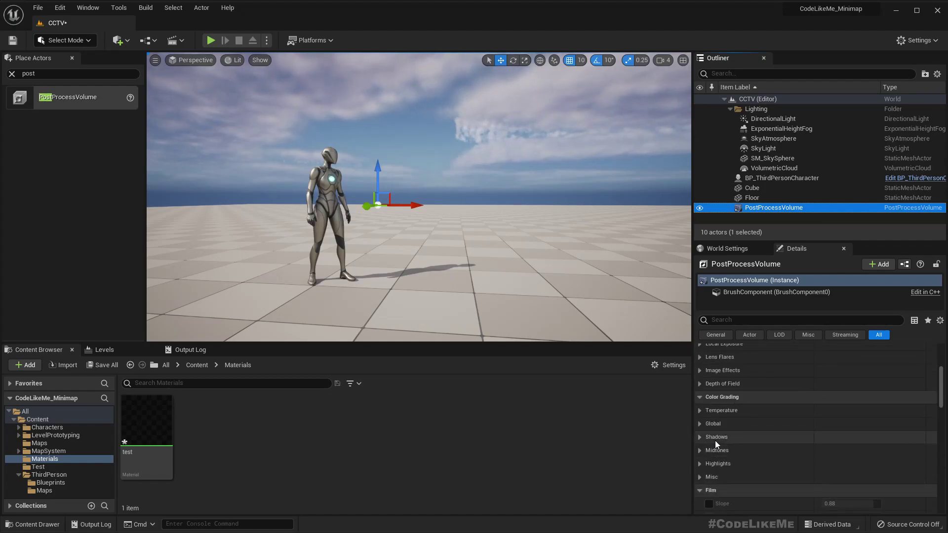
scroll(715, 440, down, 10)
click(699, 426)
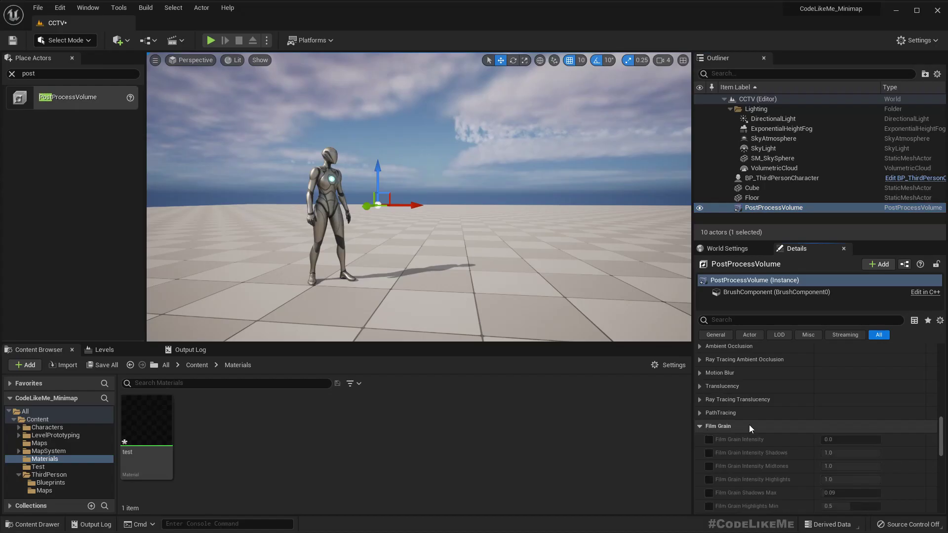
click(709, 440)
click(850, 440)
text(5)
key(Return)
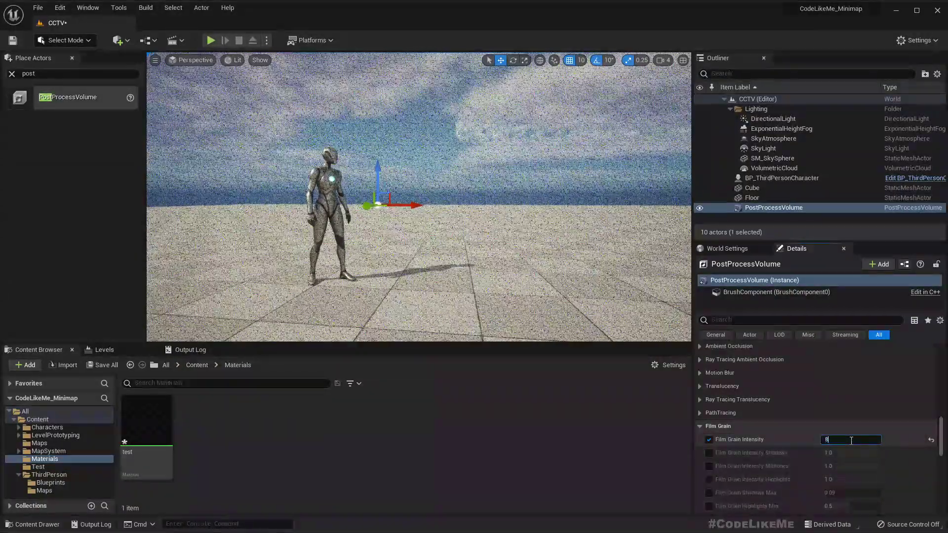
Step: Try Film Grain Intensity values 8.0 and 3.0, settling on 4.0
text(8)
key(Return)
text(3)
key(Return)
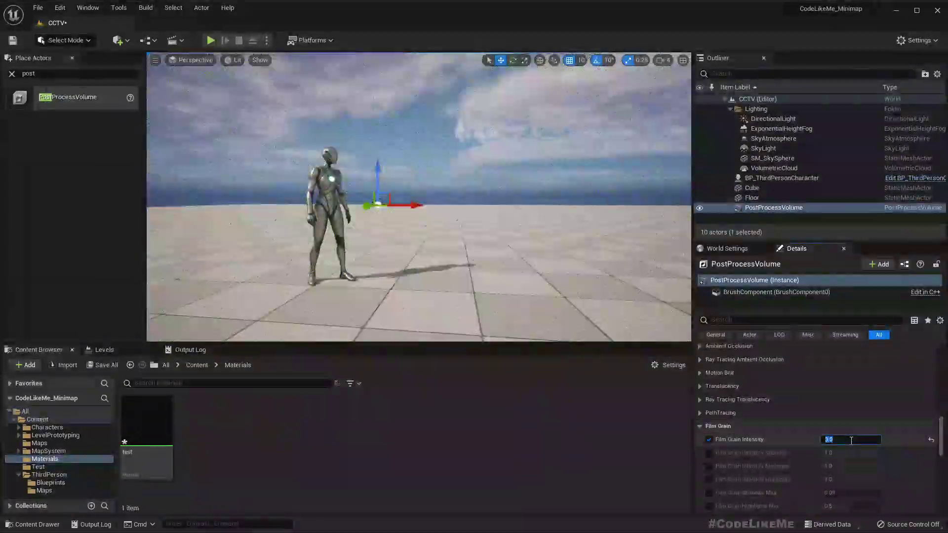
text(4)
key(Return)
right_drag(466, 138, 467, 136)
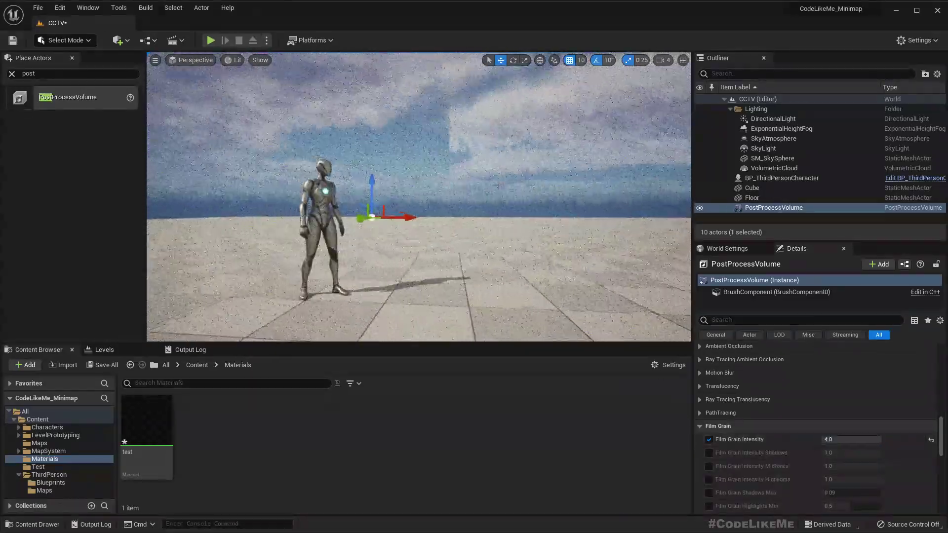
Step: Create a new material named M_CCTV in the Materials folder
click(466, 135)
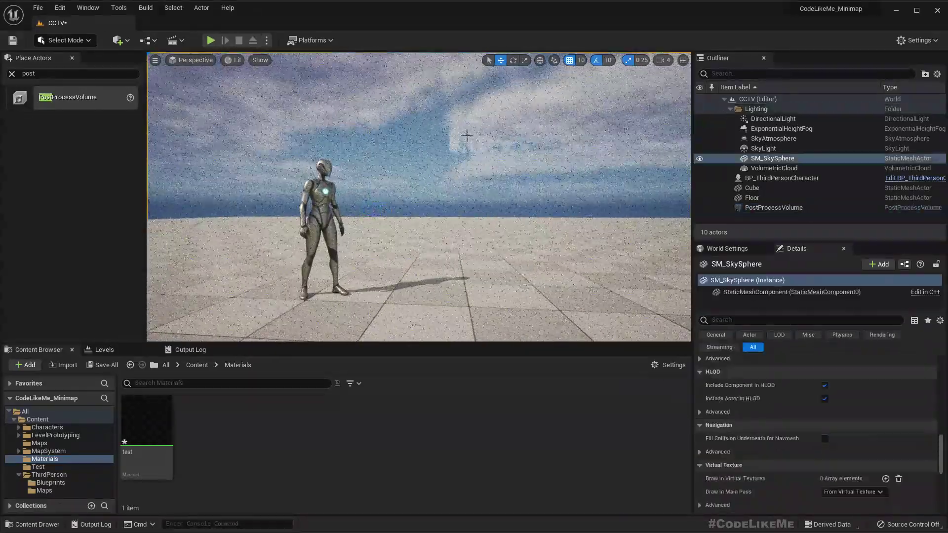
right_click(292, 423)
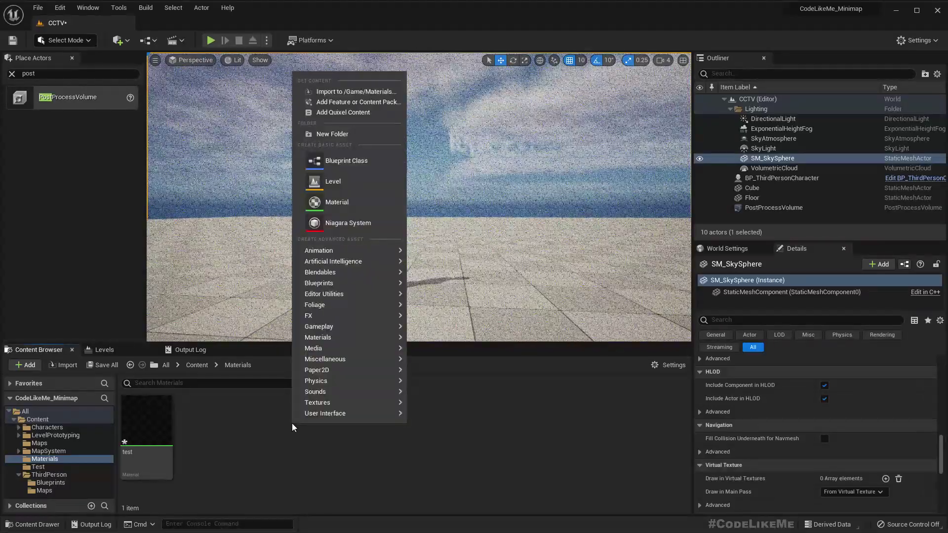
click(337, 201)
text(M_CCTV)
key(Return)
key(Return)
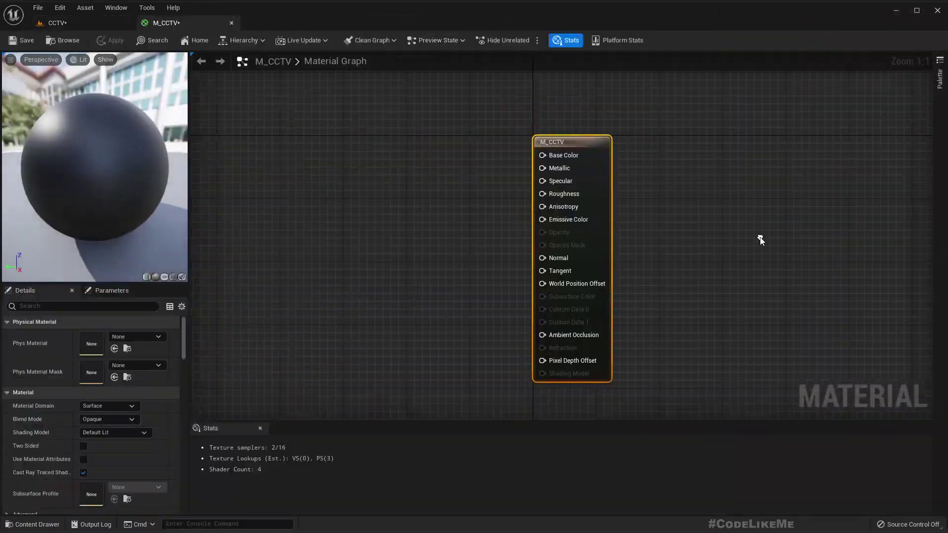
Step: Set M_CCTV's Material Domain to Post Process and apply the change
click(426, 202)
scroll(125, 428, down, 2)
scroll(125, 426, up, 2)
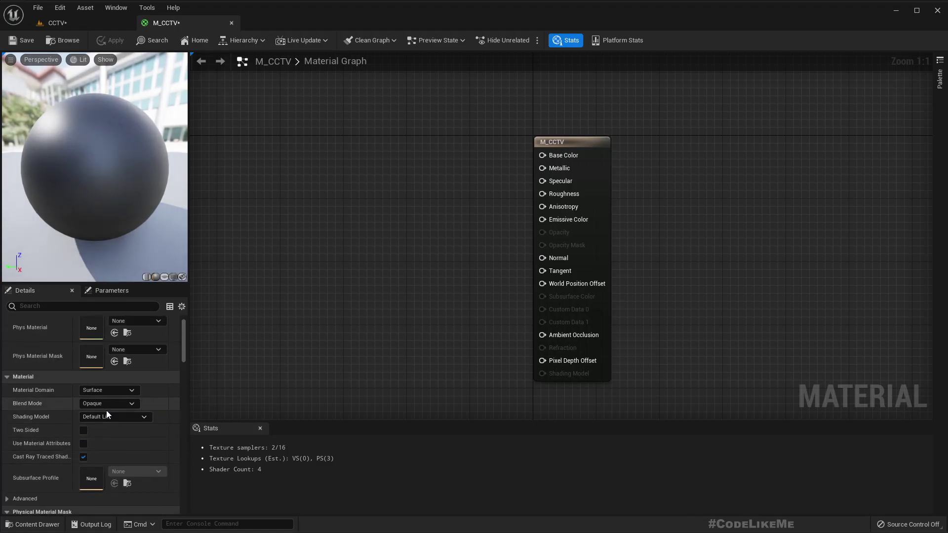
click(99, 391)
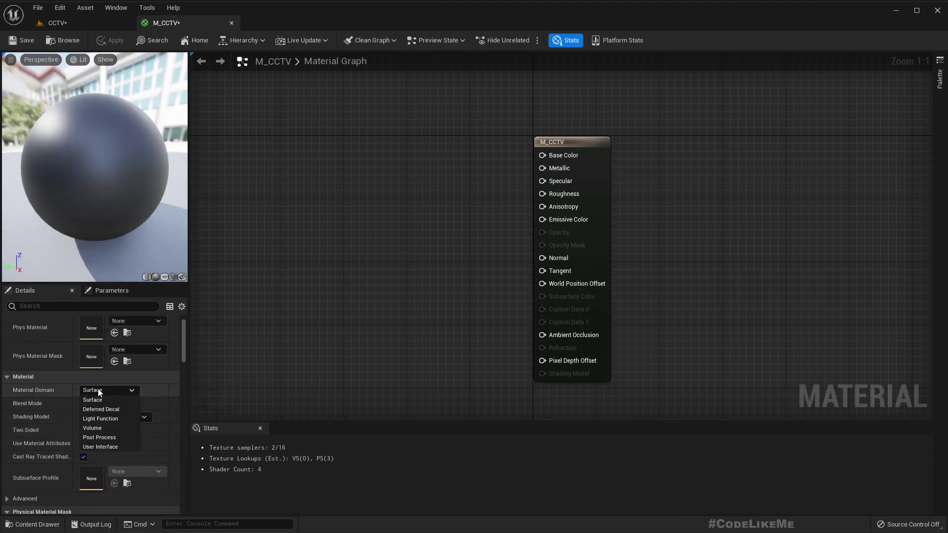
click(104, 438)
right_drag(434, 252, 672, 267)
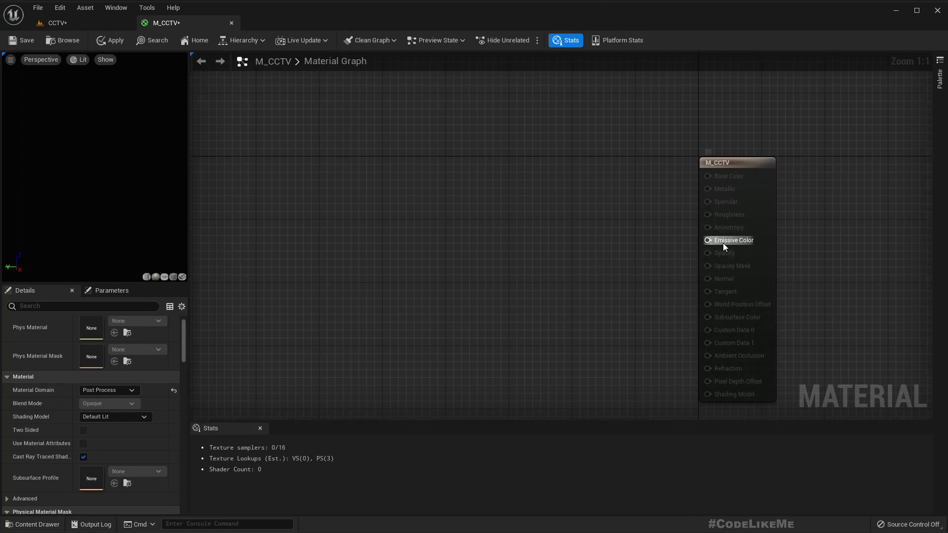
click(105, 39)
Step: Add an asset-reference Post Process Materials element on the volume and assign M_CCTV
click(76, 20)
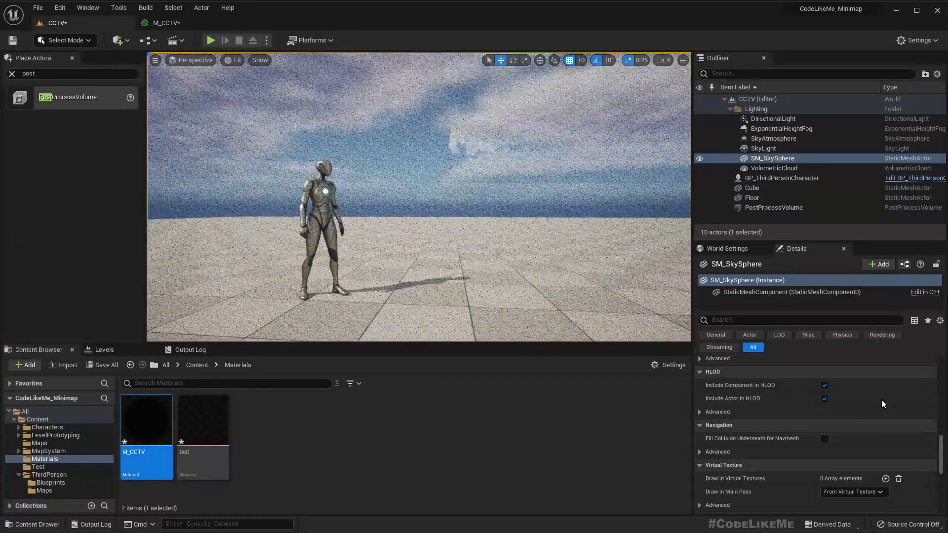
key(Down)
key(Down)
key(Down)
key(Down)
key(Down)
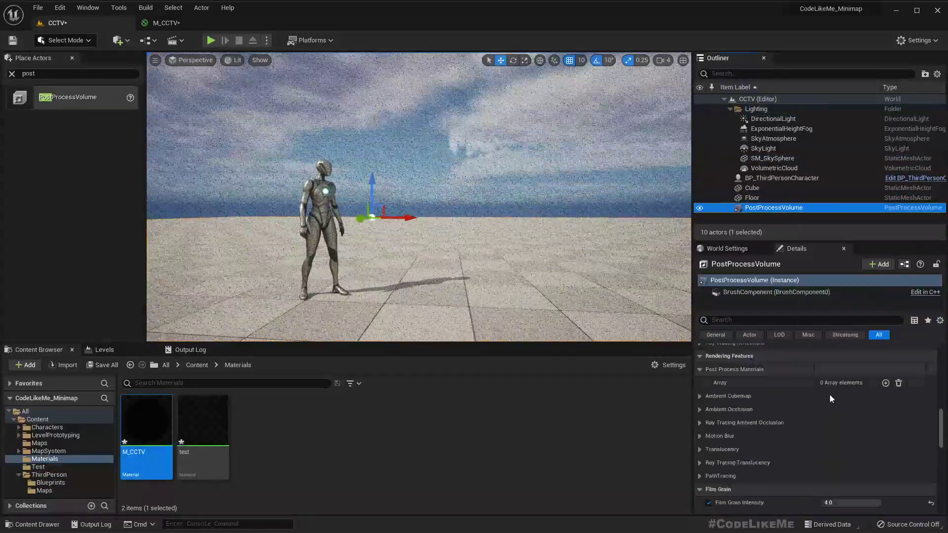
scroll(831, 405, down, 2)
scroll(831, 414, up, 3)
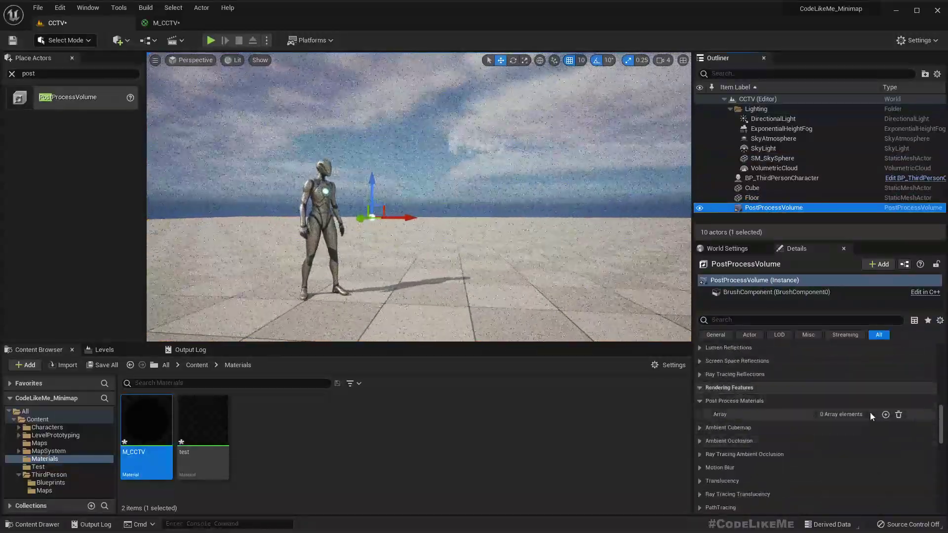
click(885, 415)
click(837, 428)
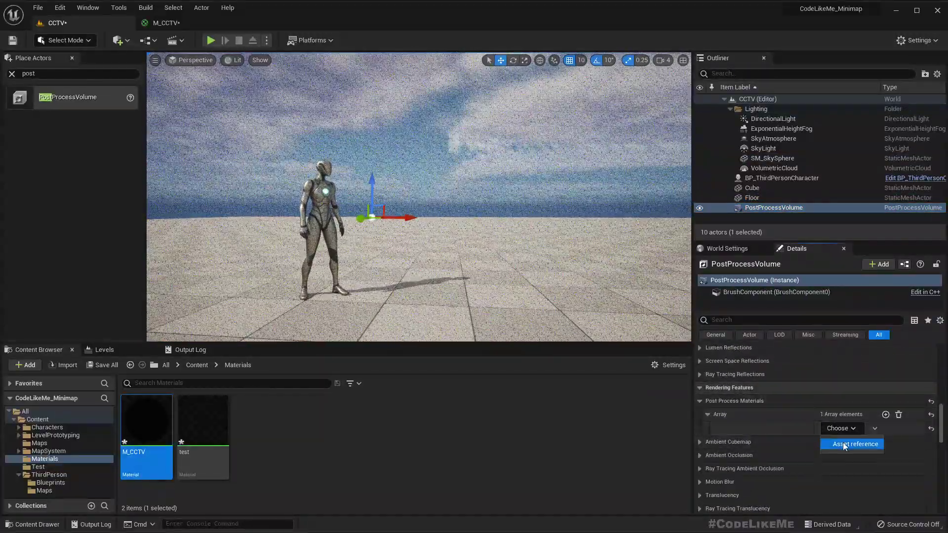
click(844, 444)
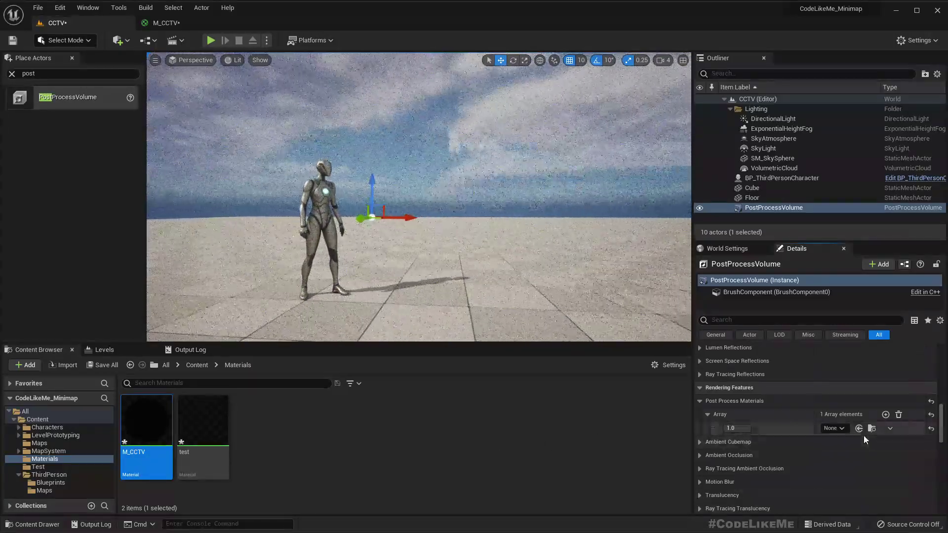
click(859, 429)
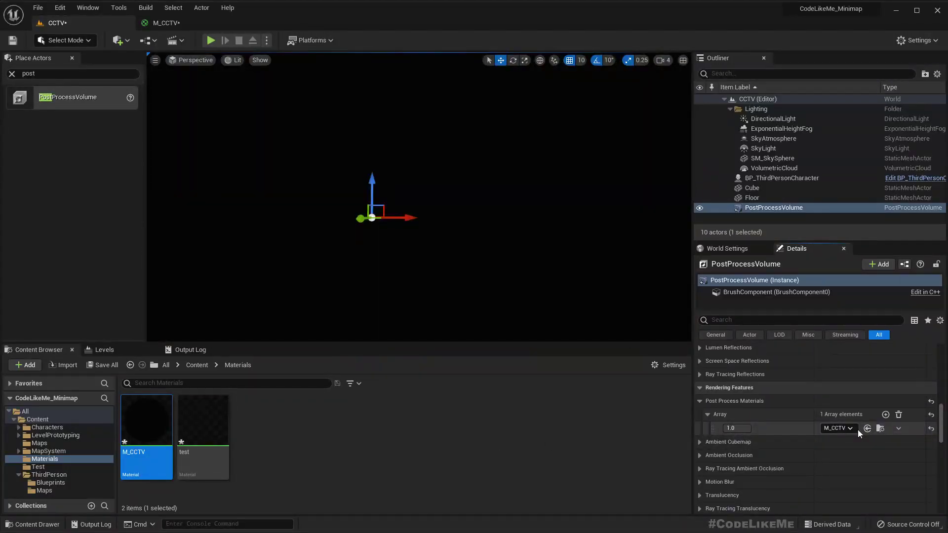
Step: Reopen the M_CCTV material graph and pull a wire from Emissive Color
click(590, 180)
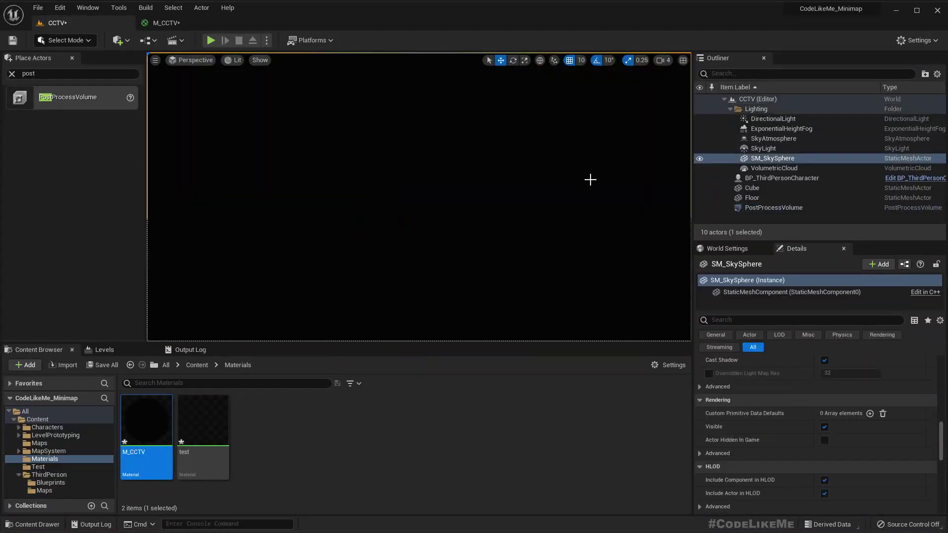
click(166, 22)
drag(726, 241, 552, 226)
Step: Add a SceneTexture node with Scene Texture Id PostProcessInput0 and position it beside the output
click(473, 185)
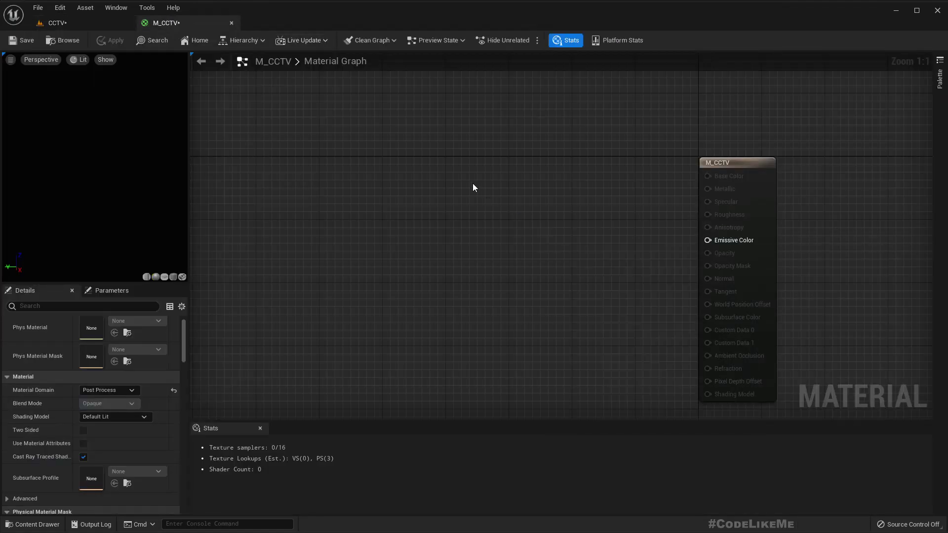
right_click(433, 235)
text(scene)
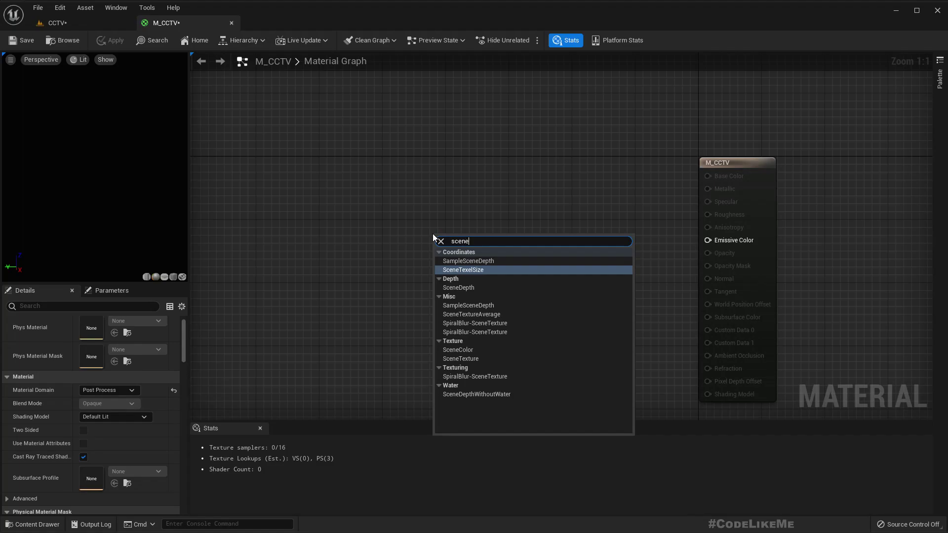
text(te)
key(Down)
key(Down)
key(Down)
key(Down)
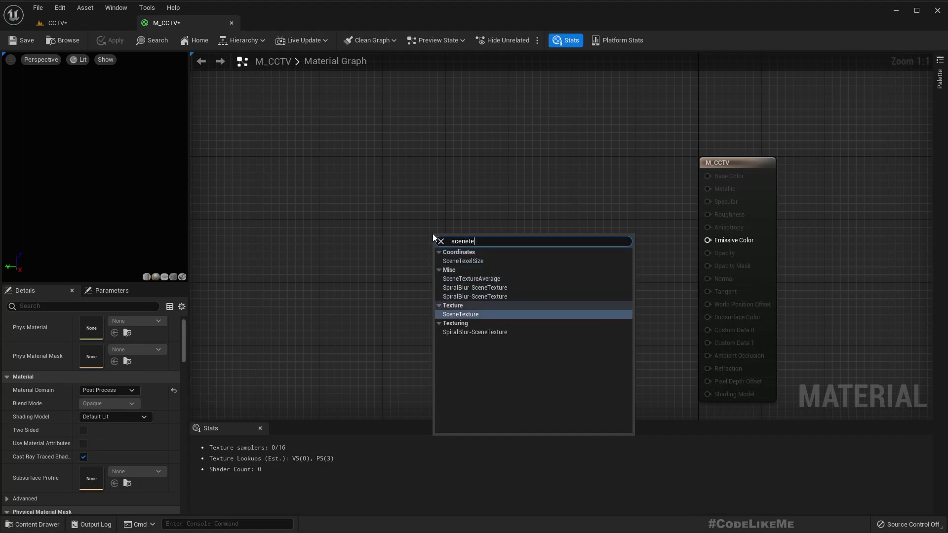
key(Return)
click(99, 335)
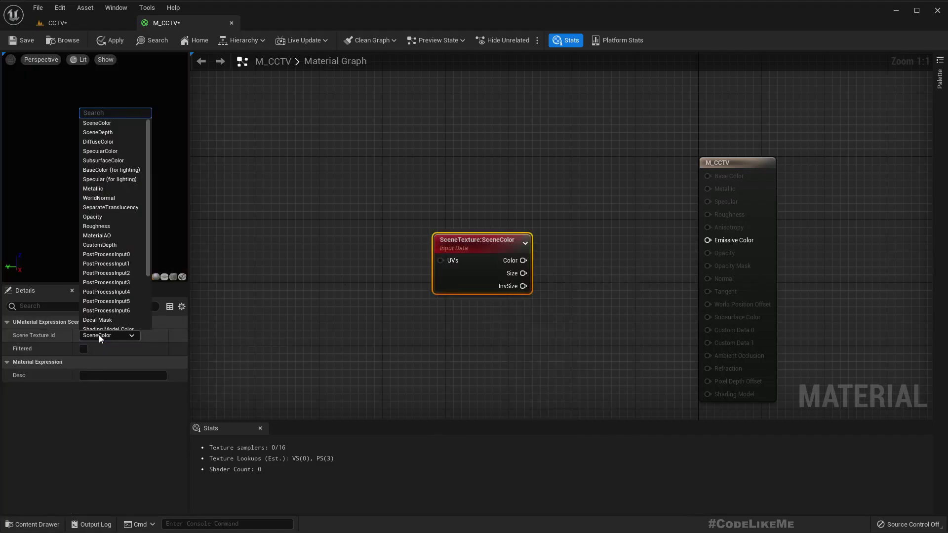
click(116, 256)
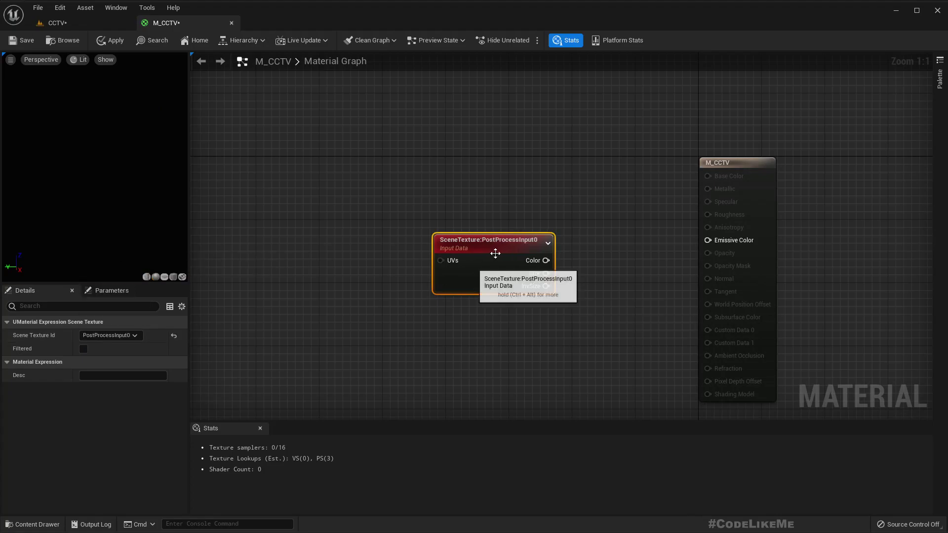
drag(511, 245, 727, 240)
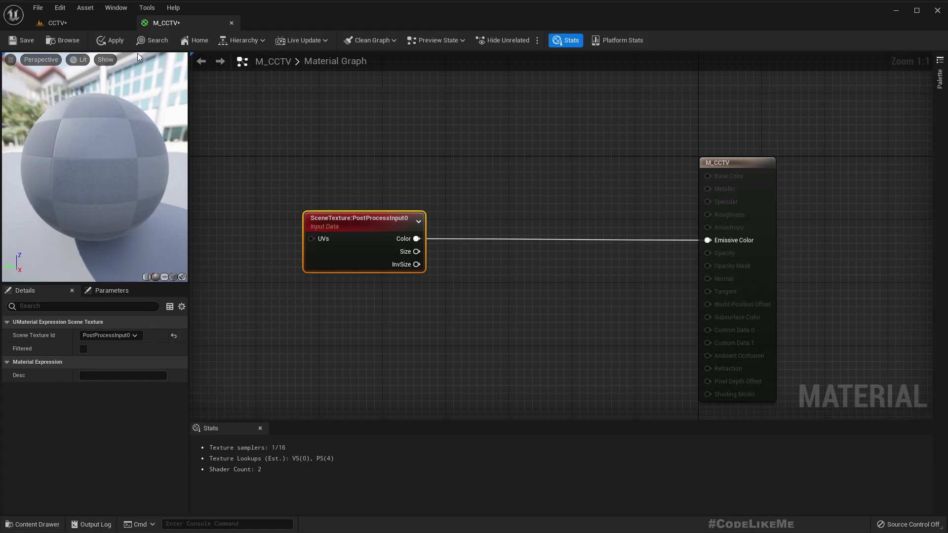
click(94, 22)
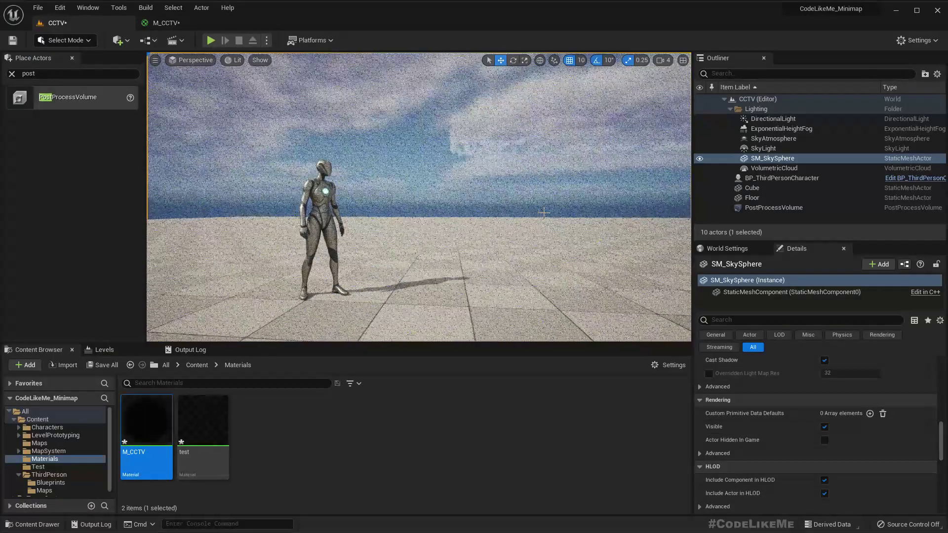
click(166, 23)
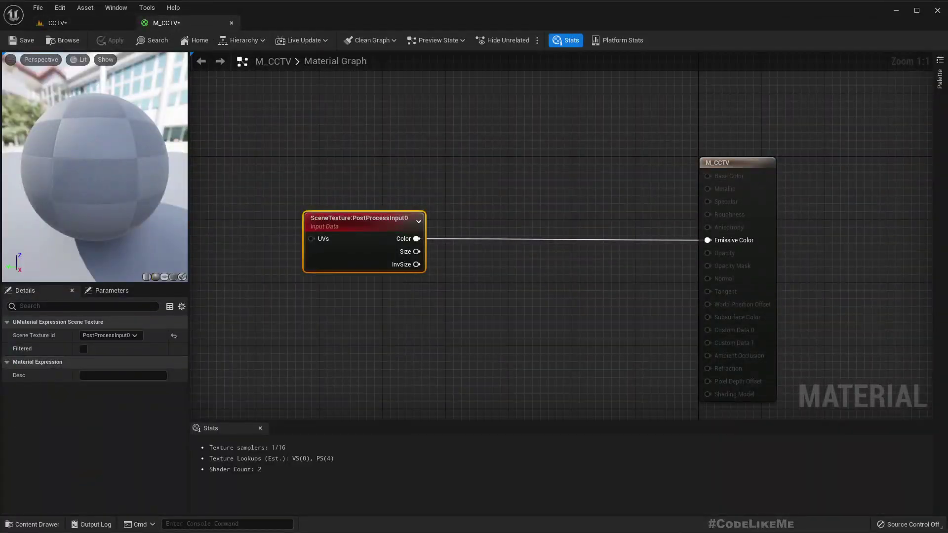
right_drag(399, 174, 449, 175)
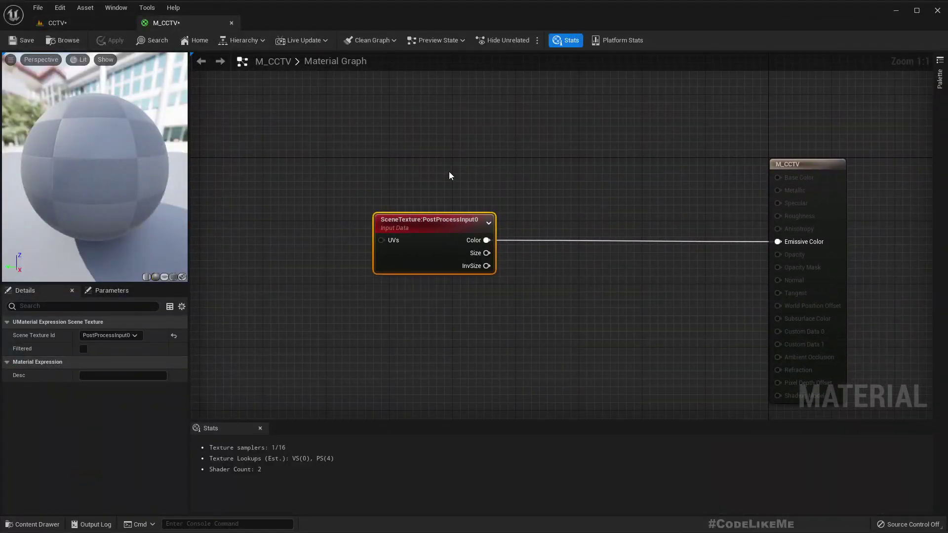
click(635, 162)
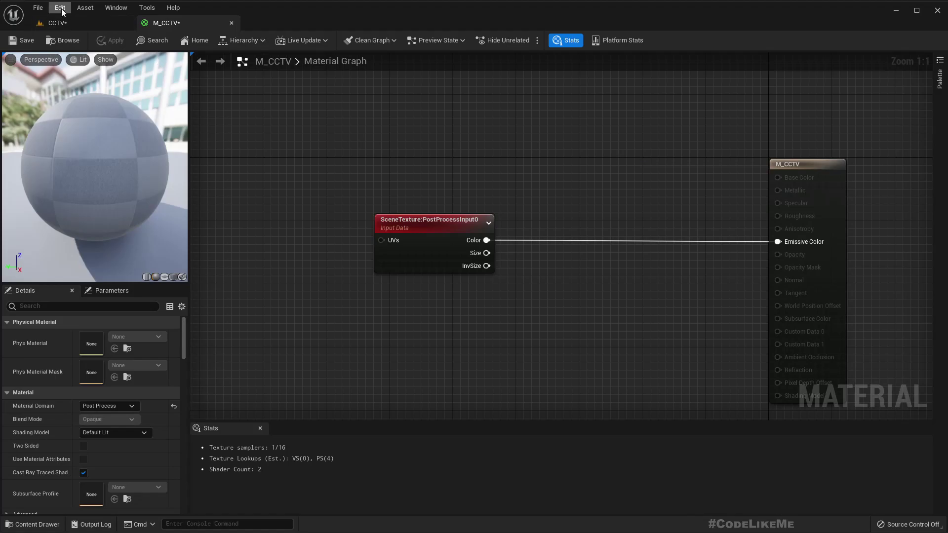
click(69, 21)
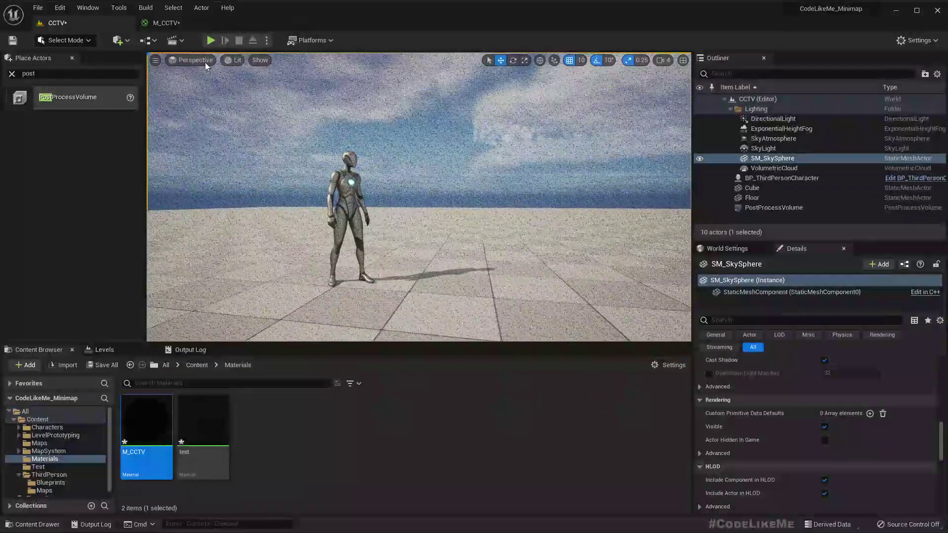
Step: In M_CCTV, add a Multiply node wired from the SceneTexture Color output
click(174, 8)
click(156, 23)
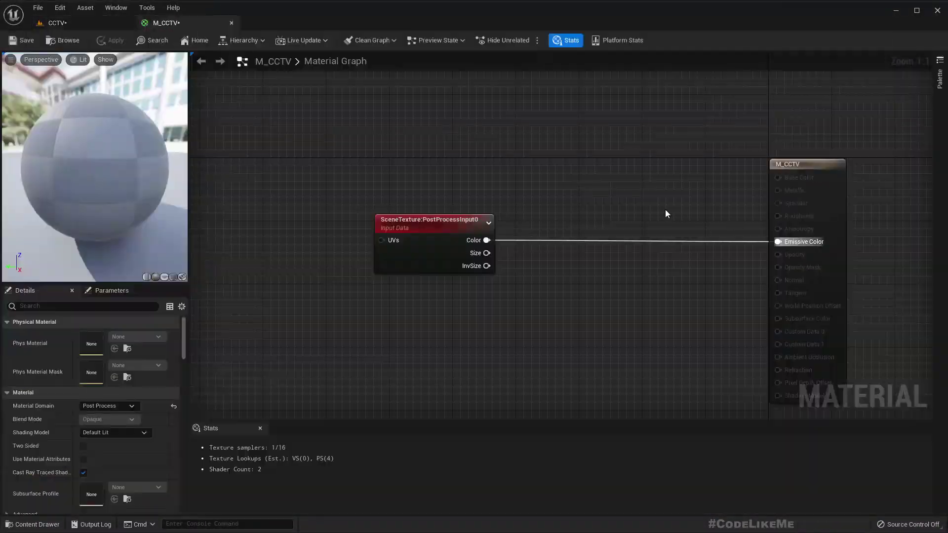
right_drag(656, 213, 671, 237)
drag(488, 204, 587, 209)
right_drag(597, 143, 579, 170)
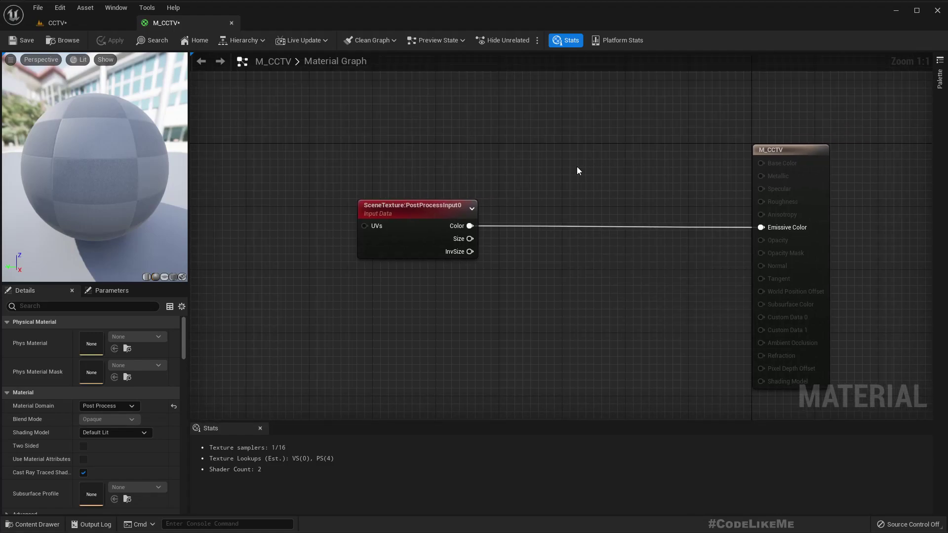
drag(469, 225, 633, 224)
text(multiply)
key(Return)
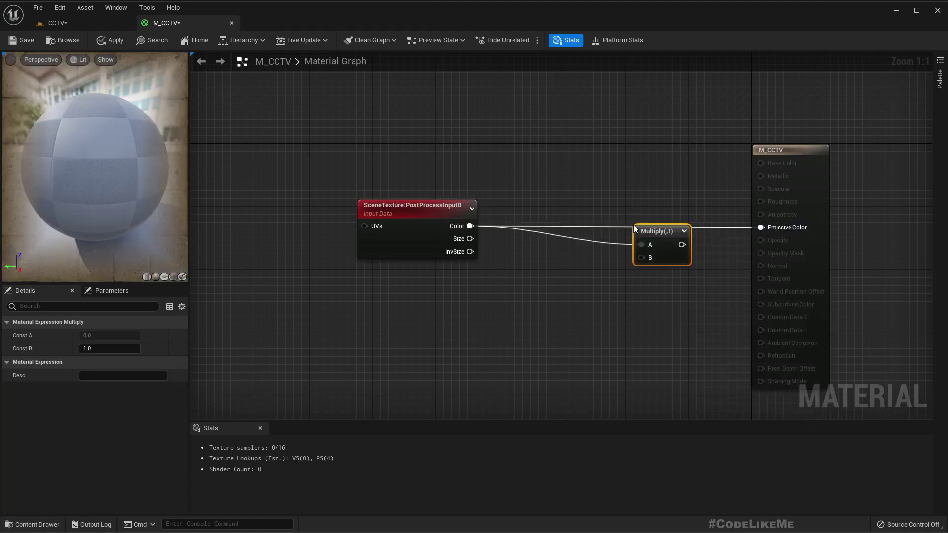
Step: Connect Multiply to Emissive Color, trying Const B 5.0 before leaving it at 1.0
drag(682, 245, 781, 230)
click(123, 349)
text(5)
key(Return)
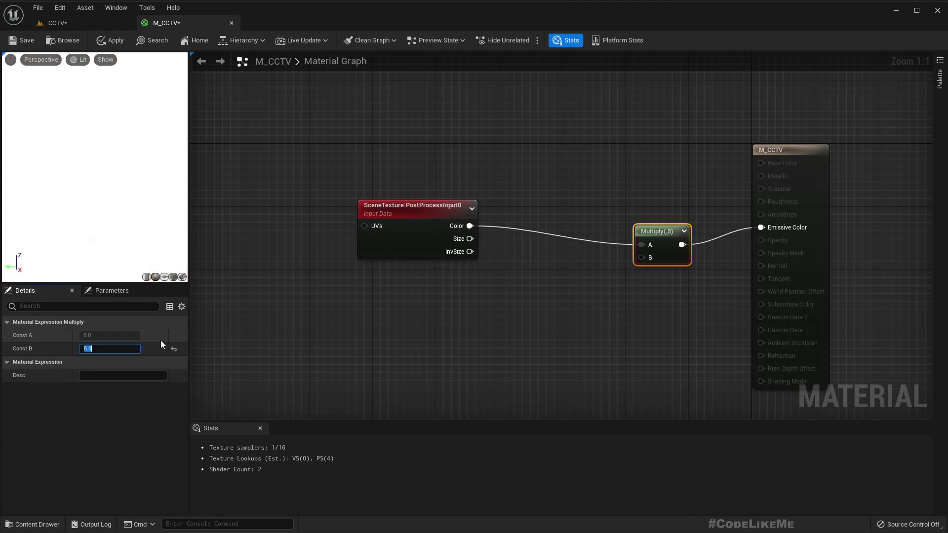
text(1)
key(Return)
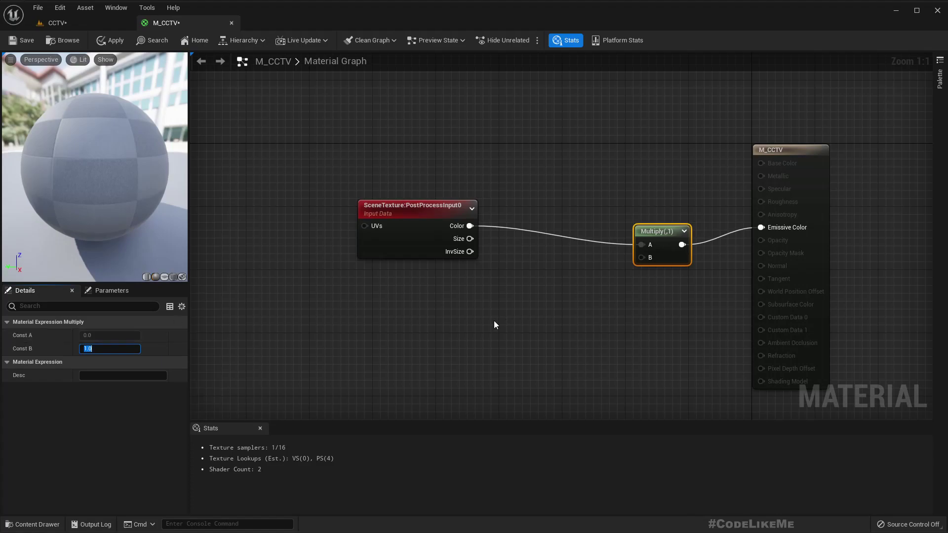
drag(668, 230, 627, 220)
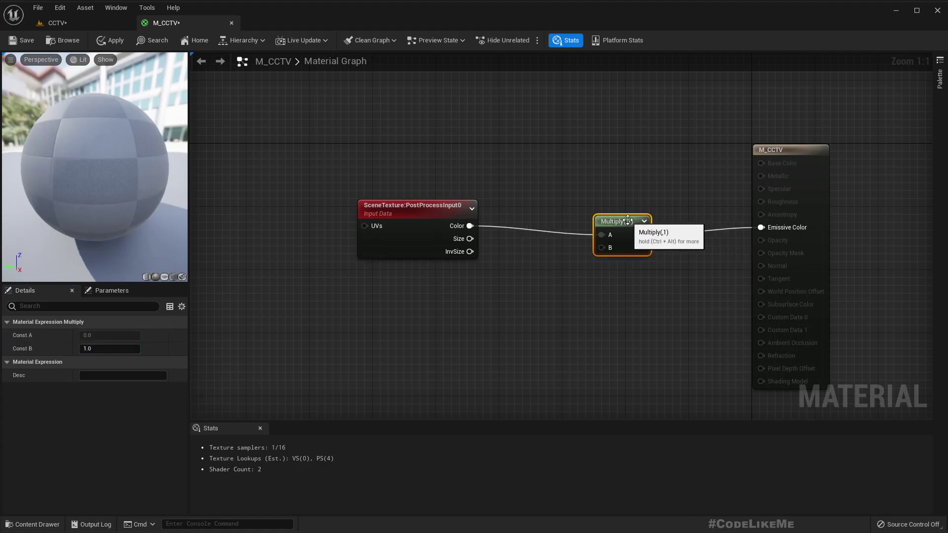
key(q)
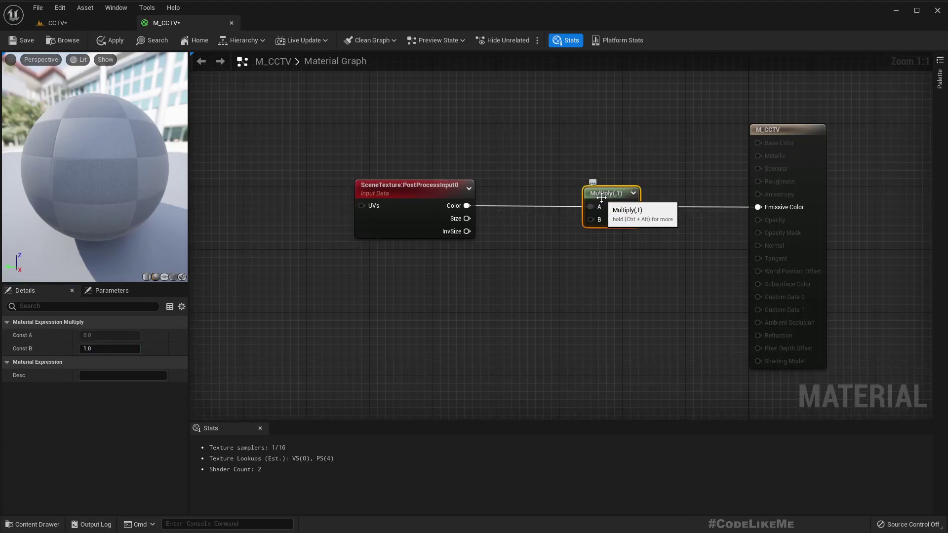
right_drag(567, 273, 644, 204)
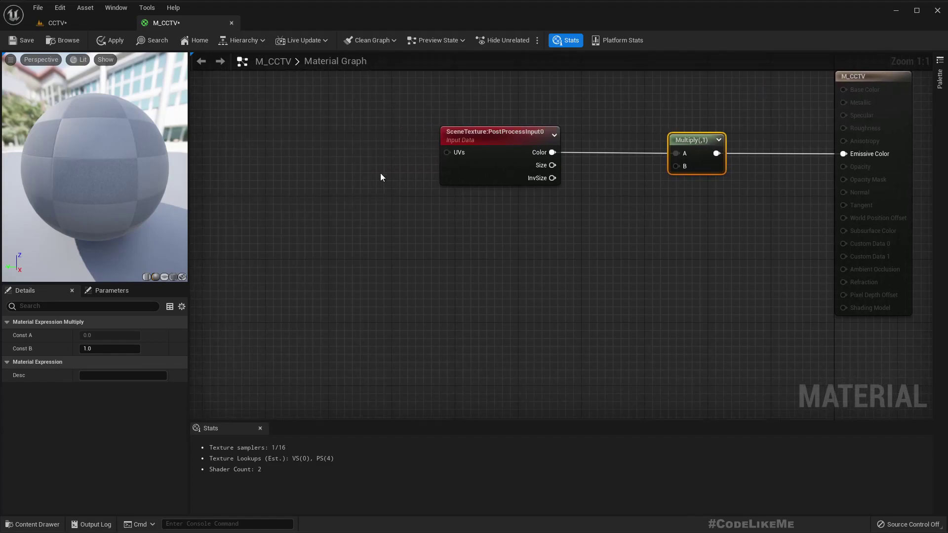
Step: Add a TexCoord node feeding a ComponentMask that keeps only the G channel
right_drag(483, 243, 418, 231)
right_click(263, 233)
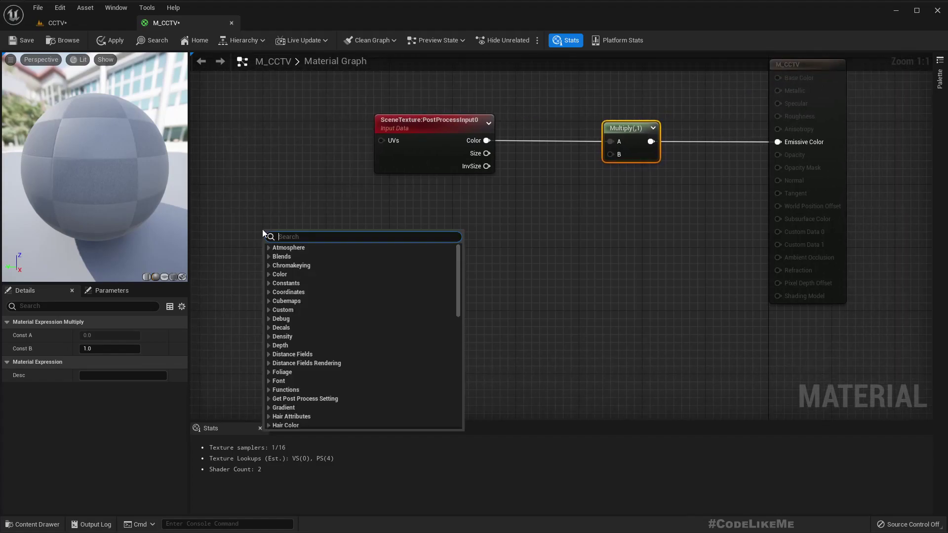
text(texco)
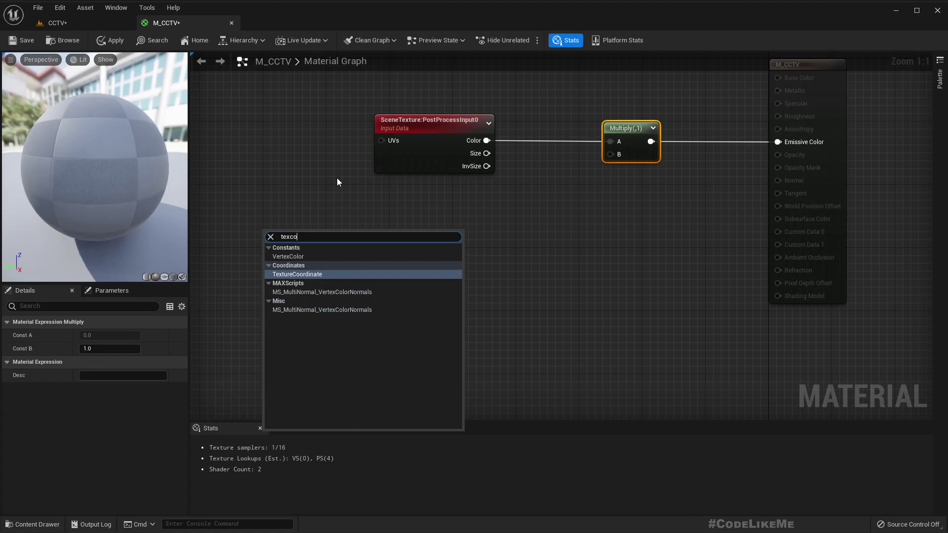
key(Return)
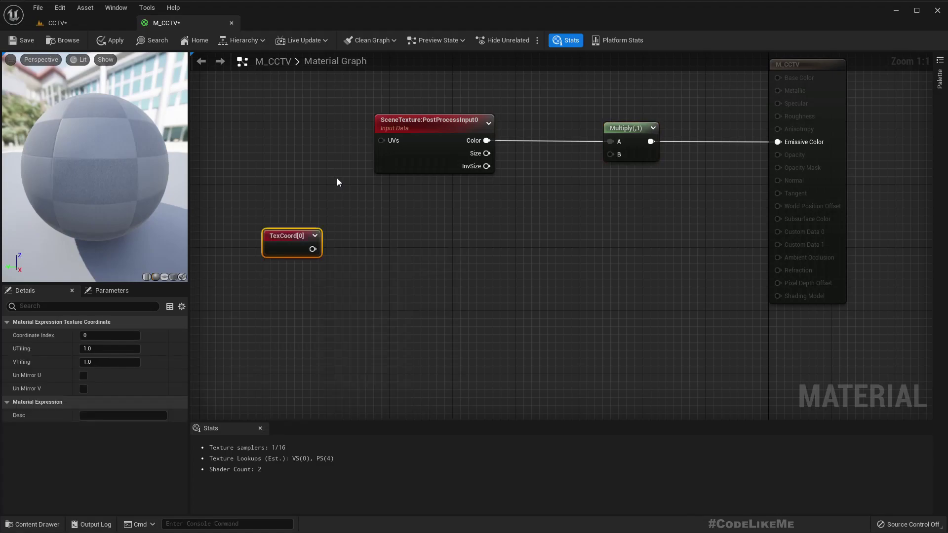
drag(313, 248, 377, 257)
text(compo)
key(Return)
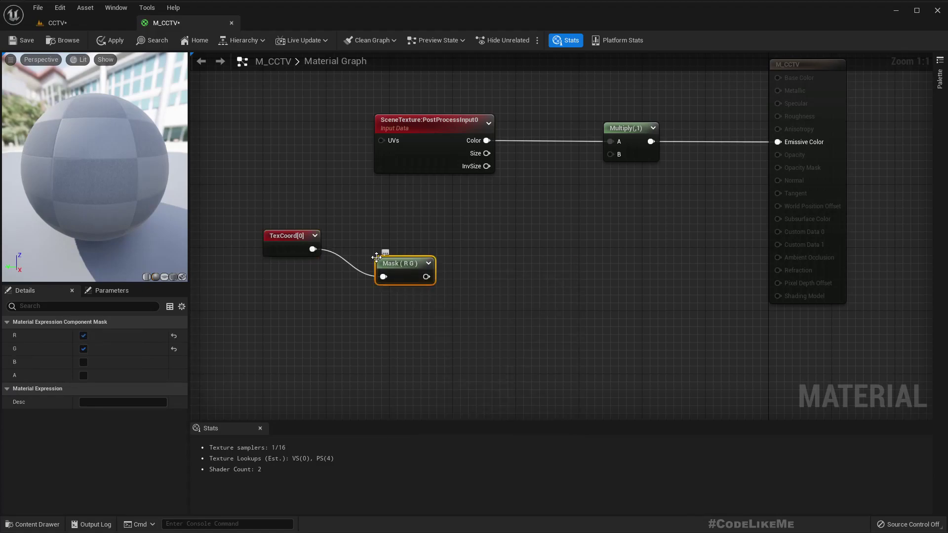
click(84, 335)
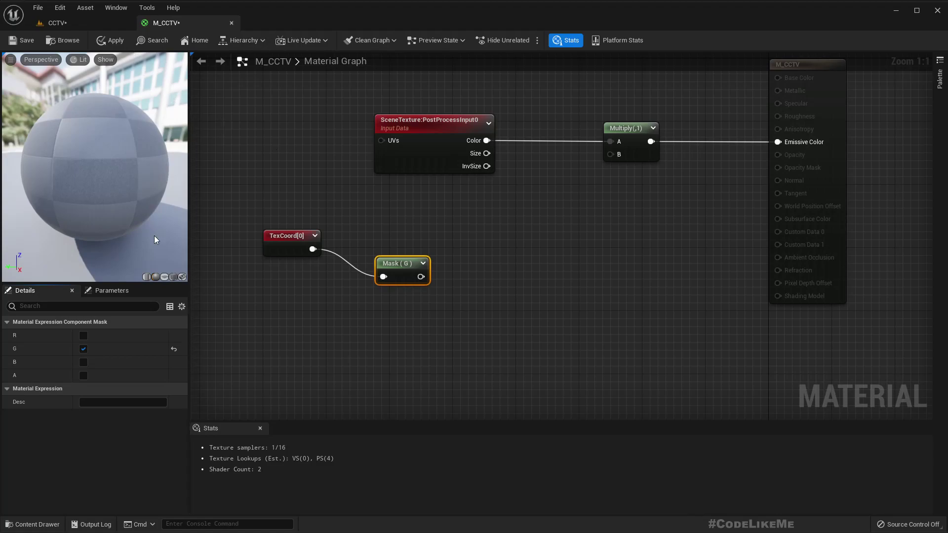
Step: Move the TexCoord and Mask (G) nodes left and place a ScreenResolution node below
drag(396, 261, 379, 235)
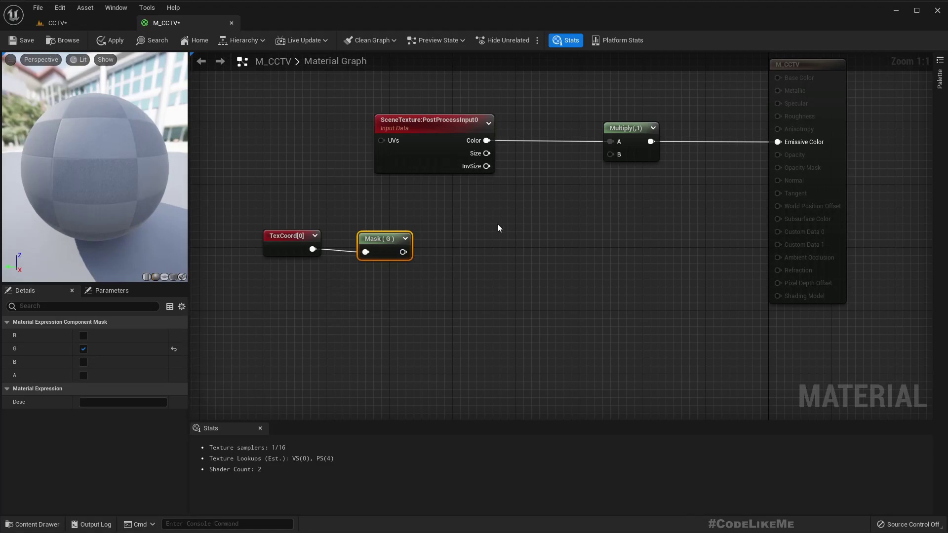
drag(254, 202, 378, 275)
drag(385, 239, 328, 245)
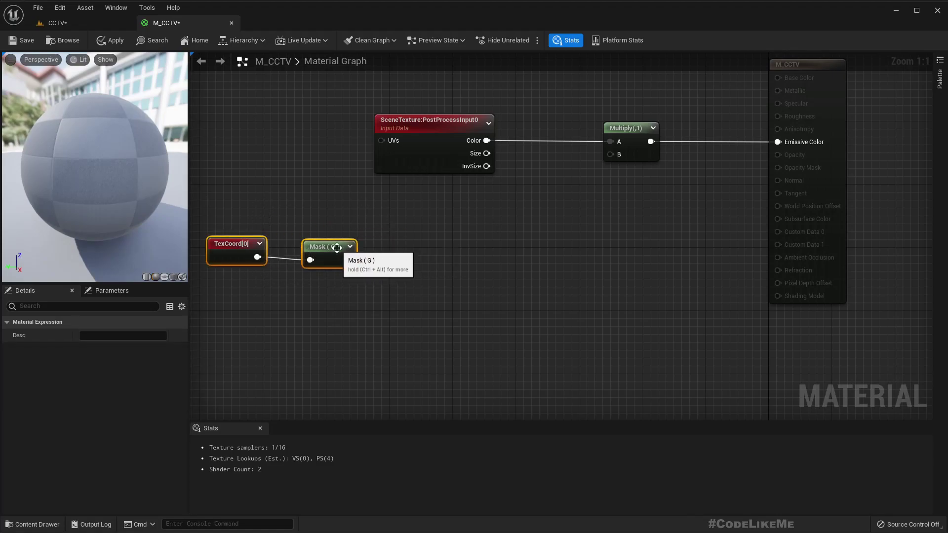
right_drag(401, 333, 504, 335)
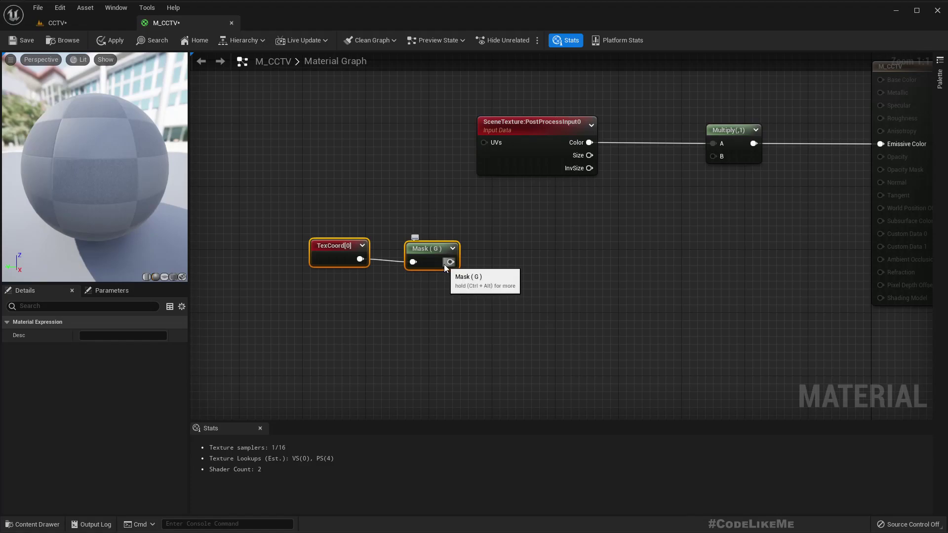
right_click(320, 320)
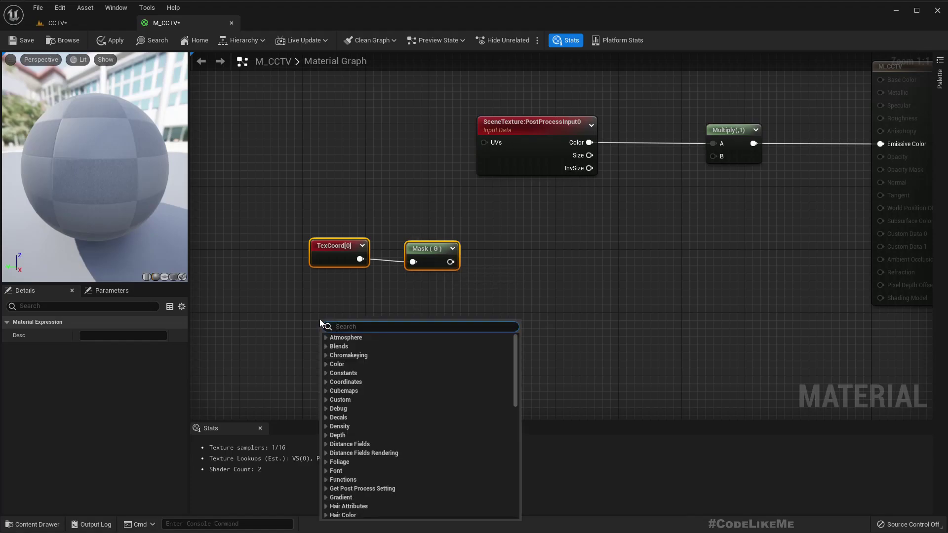
text(screenre)
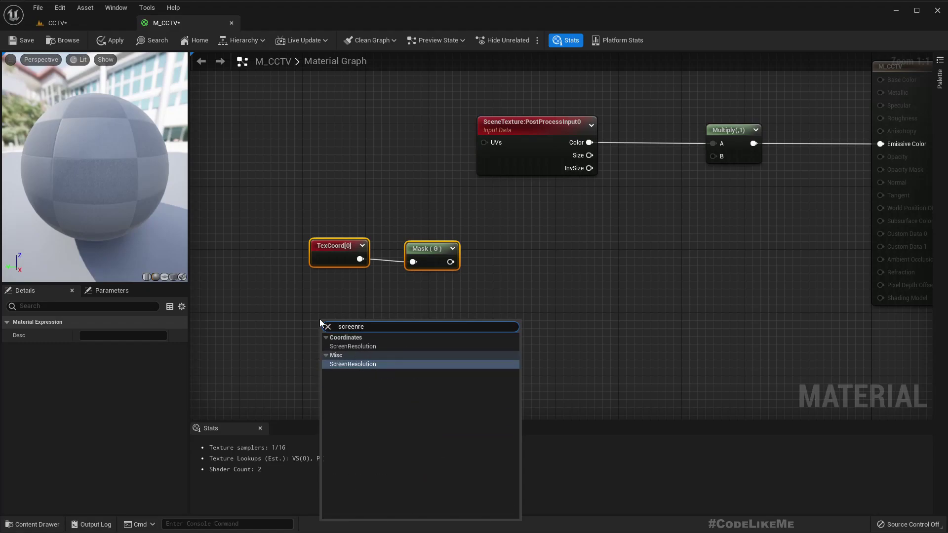
key(Return)
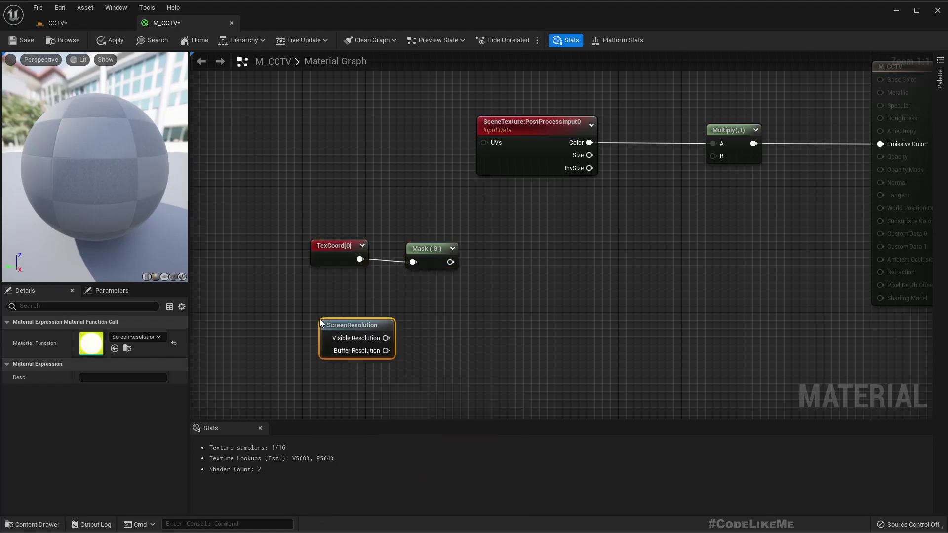
Step: Wire Mask (G) into the top Multiply's B and branch it into a new Multiply node
click(441, 262)
drag(450, 262, 712, 156)
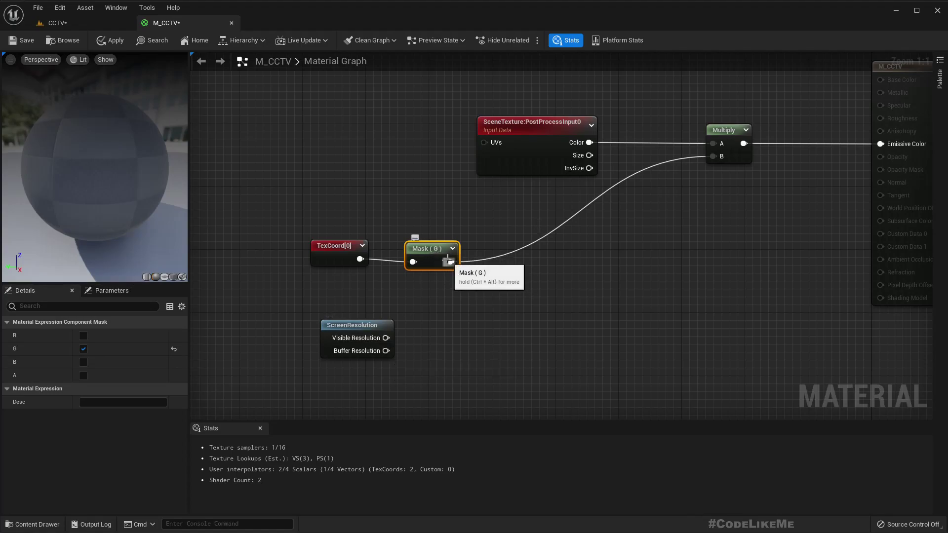
drag(450, 262, 490, 292)
text(multiply)
key(Return)
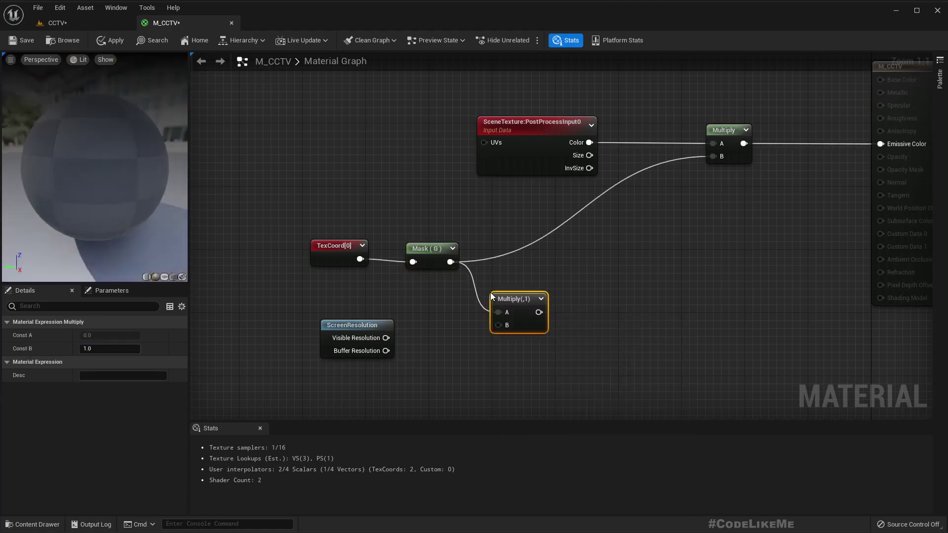
Step: Multiply TexCoord G by Visible Resolution masked to G, feeding the top Multiply's B
drag(348, 321, 372, 331)
text(compo)
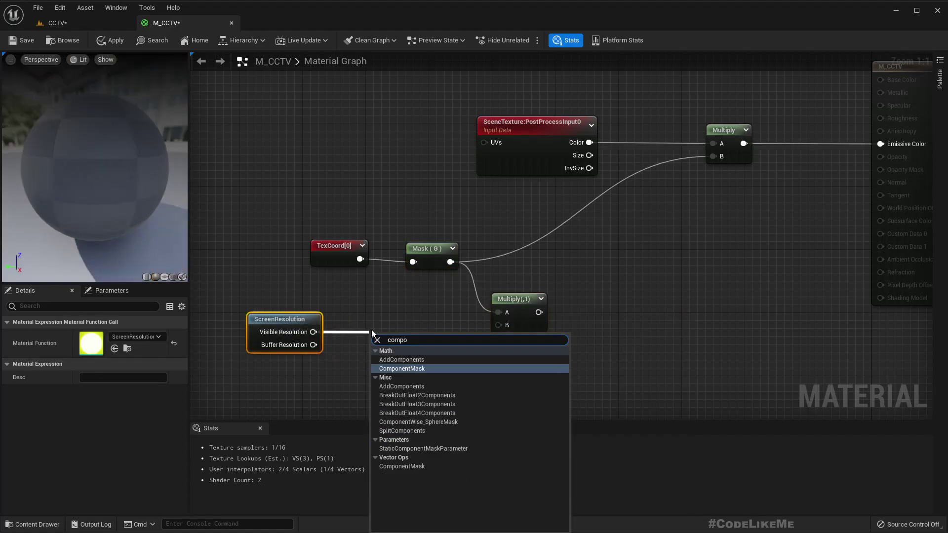
key(Return)
click(85, 337)
drag(415, 352, 502, 326)
drag(395, 339, 391, 328)
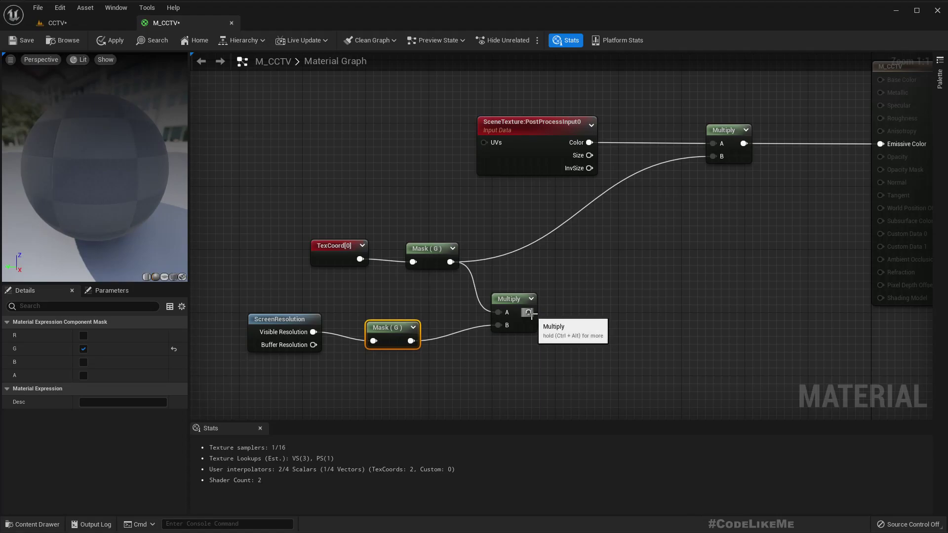
drag(529, 312, 719, 158)
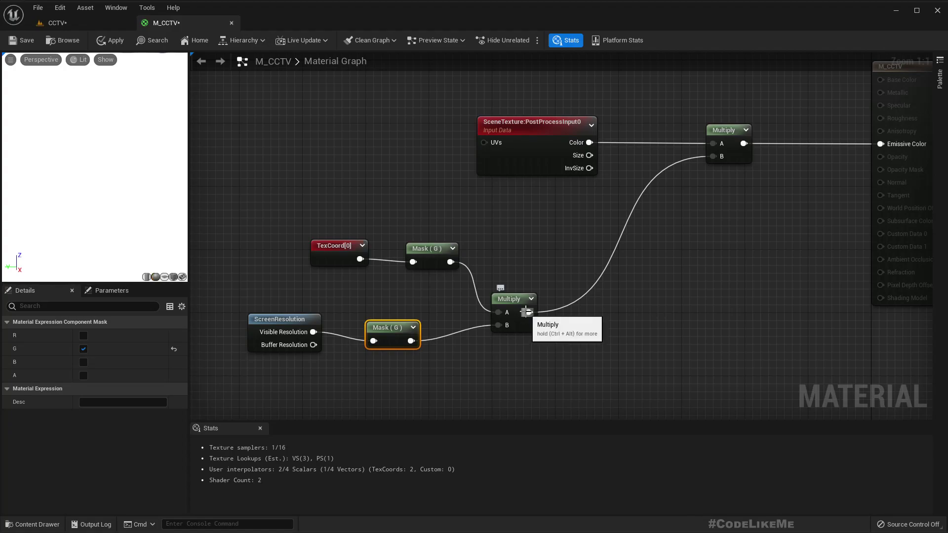
Step: Add an Fmod node after the lower Multiply and rearrange the TexCoord and Mask nodes
drag(527, 312, 606, 322)
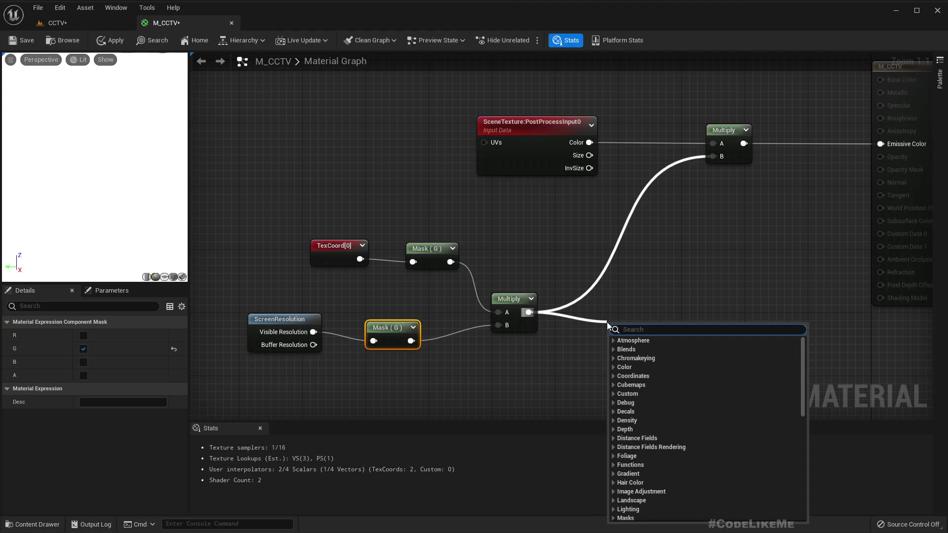
text(fmod)
key(Return)
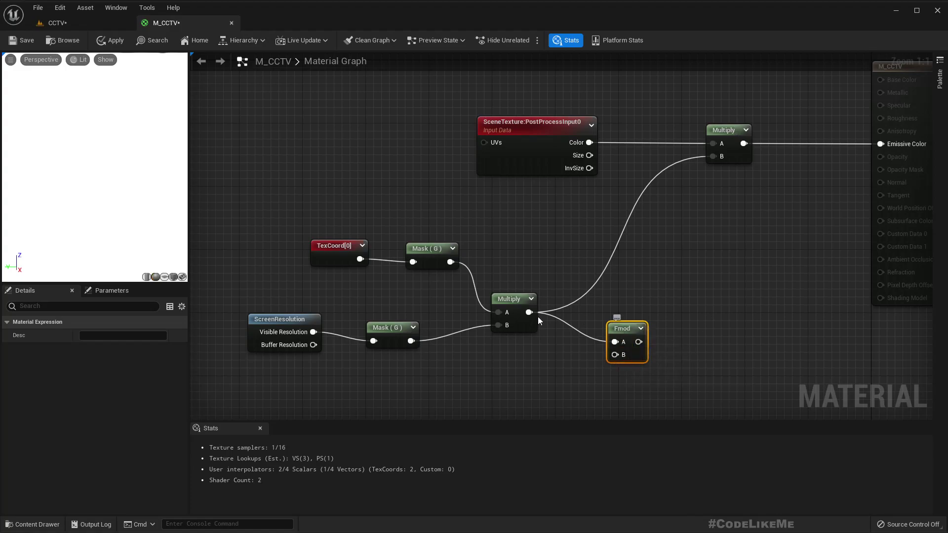
right_drag(512, 338, 566, 319)
drag(371, 209, 437, 256)
right_drag(583, 337, 536, 287)
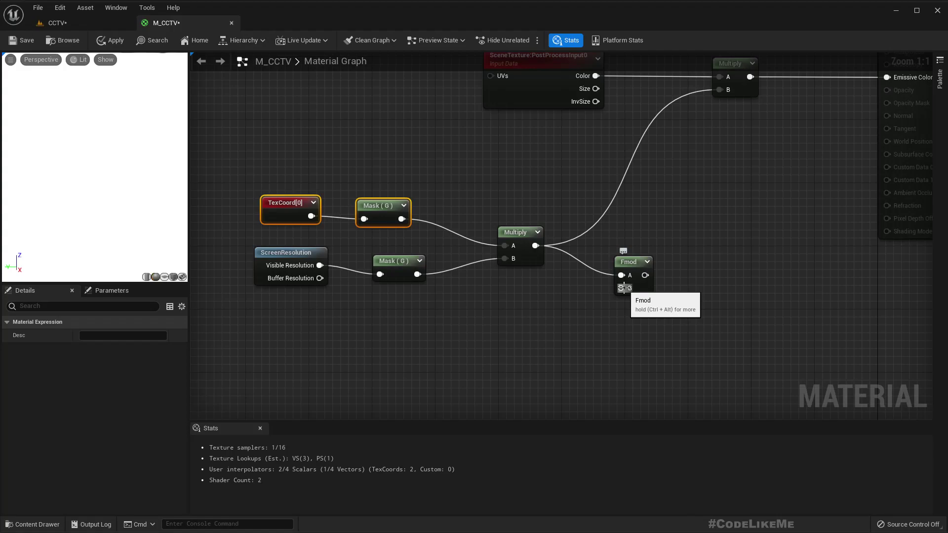
Step: Promote the Fmod's B input to a parameter named StripWidth
right_click(625, 289)
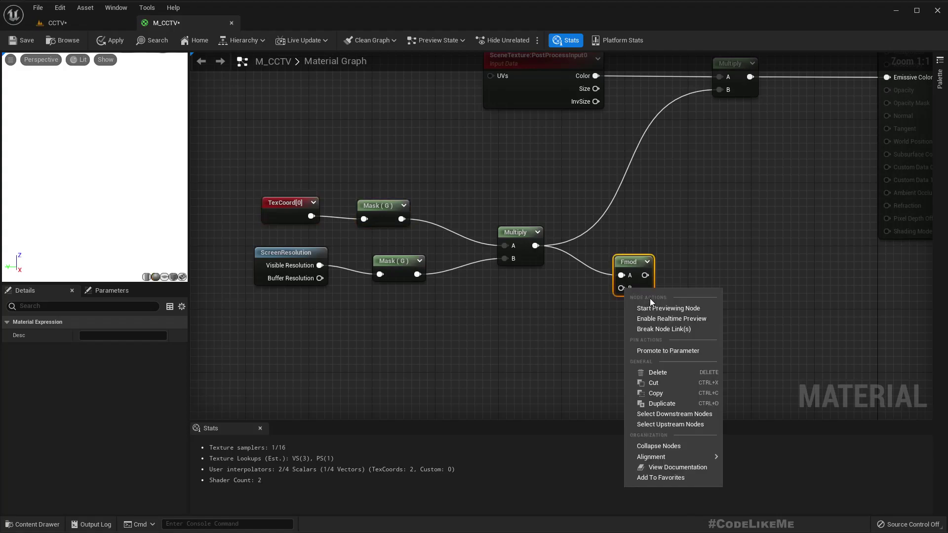
click(674, 354)
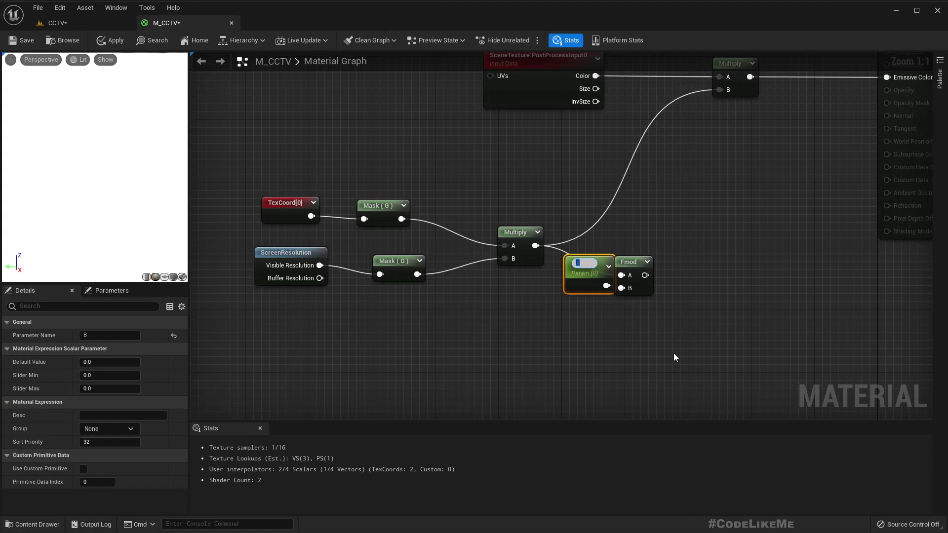
text(Width)
key(Home)
text(Strip)
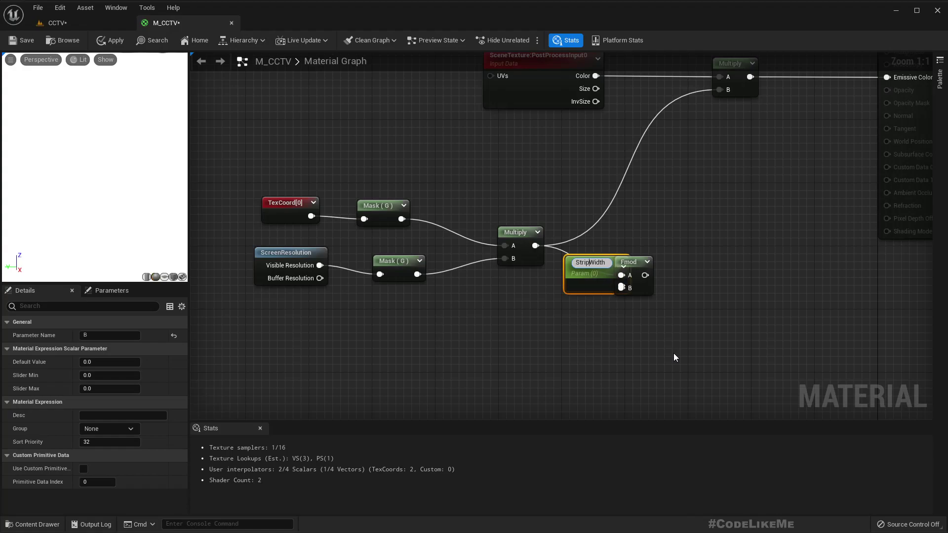
key(Return)
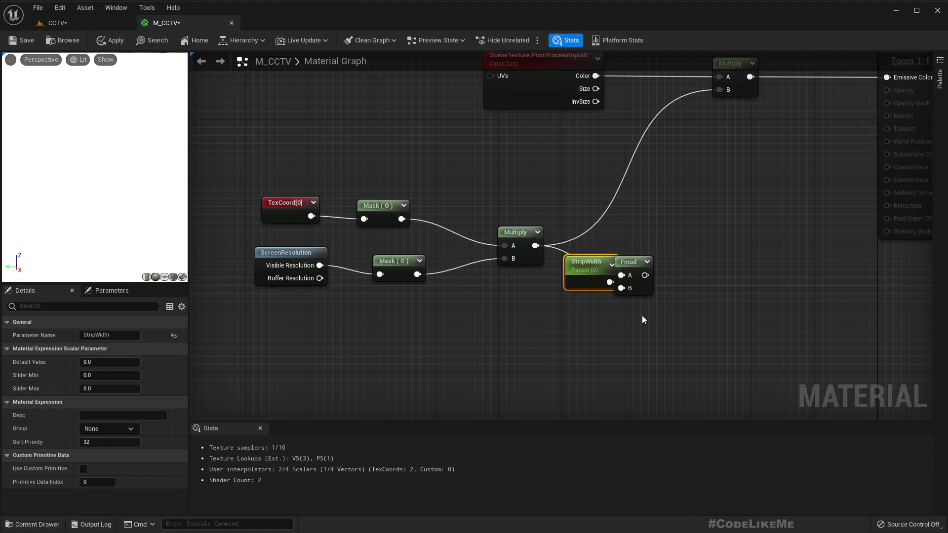
Step: Give StripWidth a default value of 40 and feed Fmod into the top Multiply's B
drag(594, 277, 480, 345)
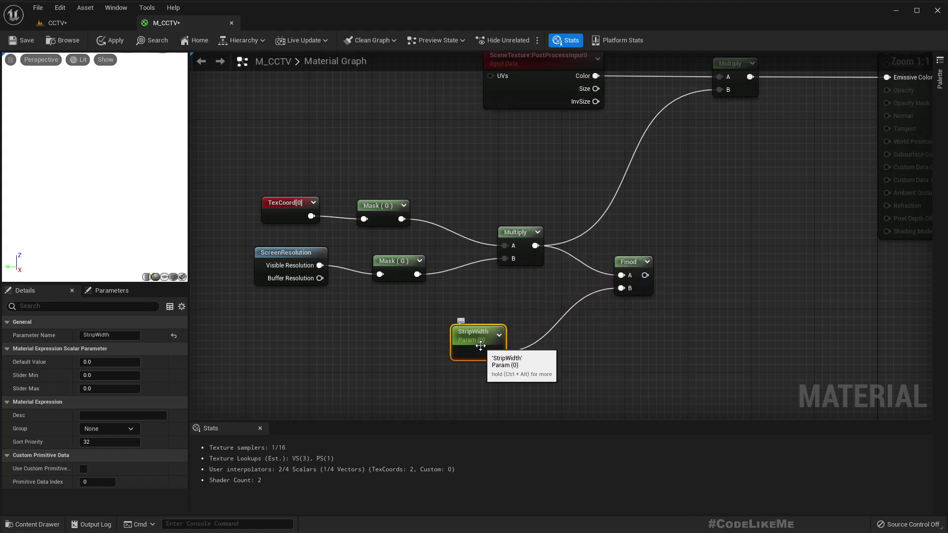
click(129, 361)
text(1)
key(BackSpace)
text(40)
key(Return)
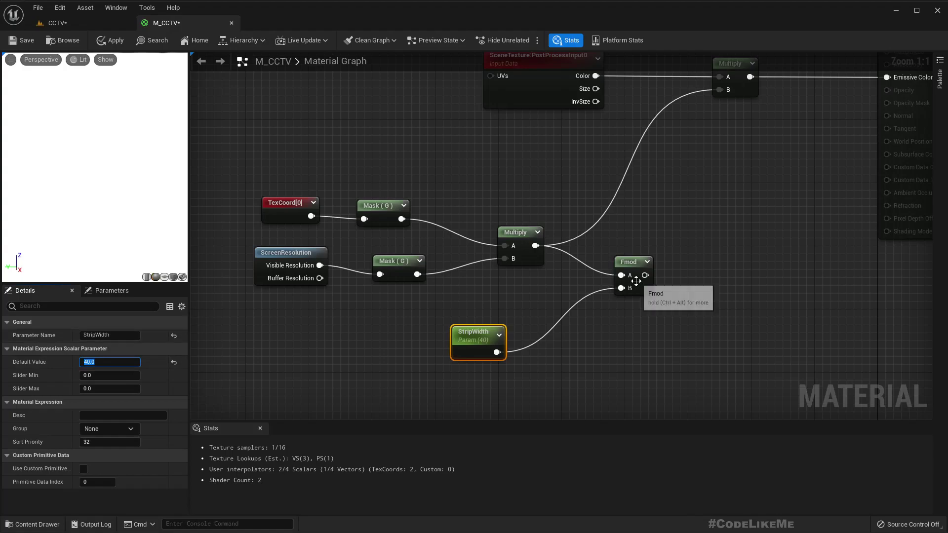
drag(644, 275, 720, 90)
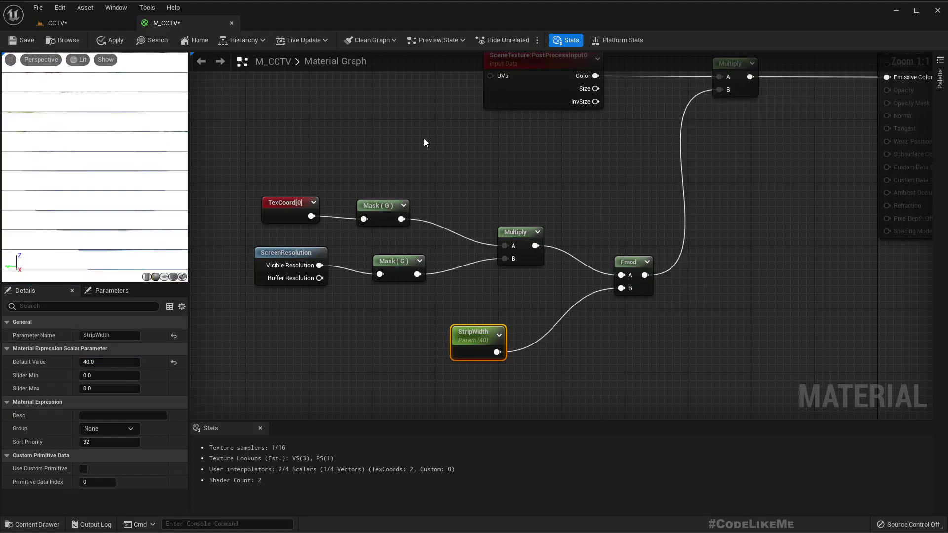
Step: Divide the Fmod result by StripWidth into the top Multiply's B, then view the striped CCTV level
drag(632, 262, 612, 237)
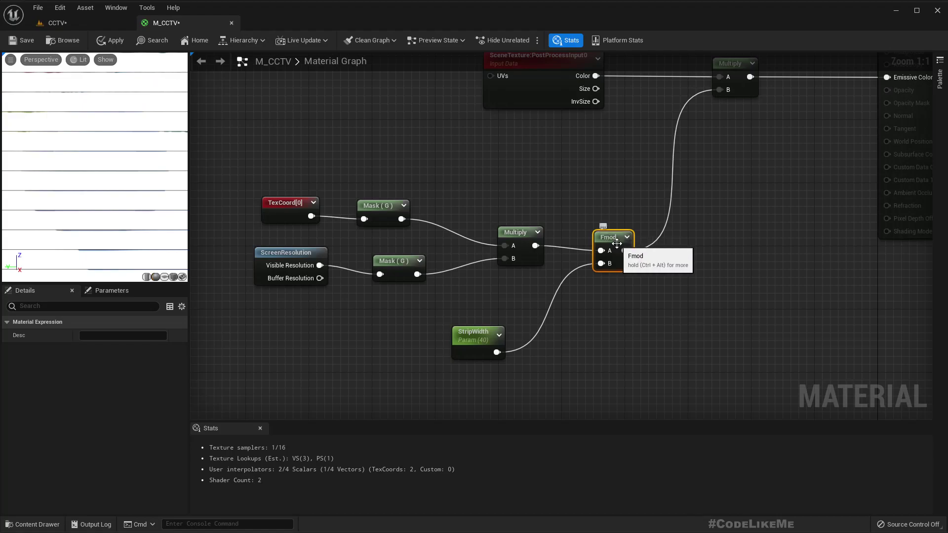
drag(606, 234, 603, 240)
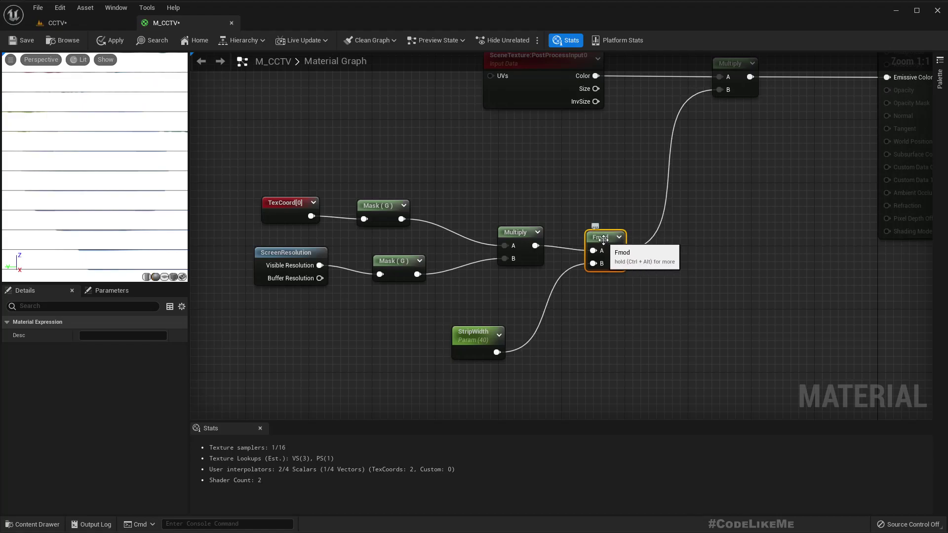
drag(615, 249, 652, 250)
text(divide)
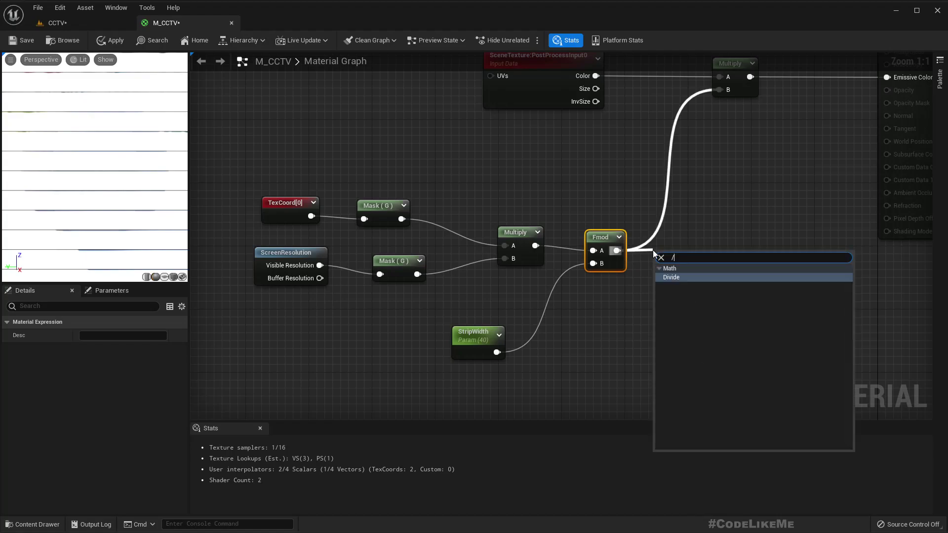
key(Return)
drag(495, 352, 660, 282)
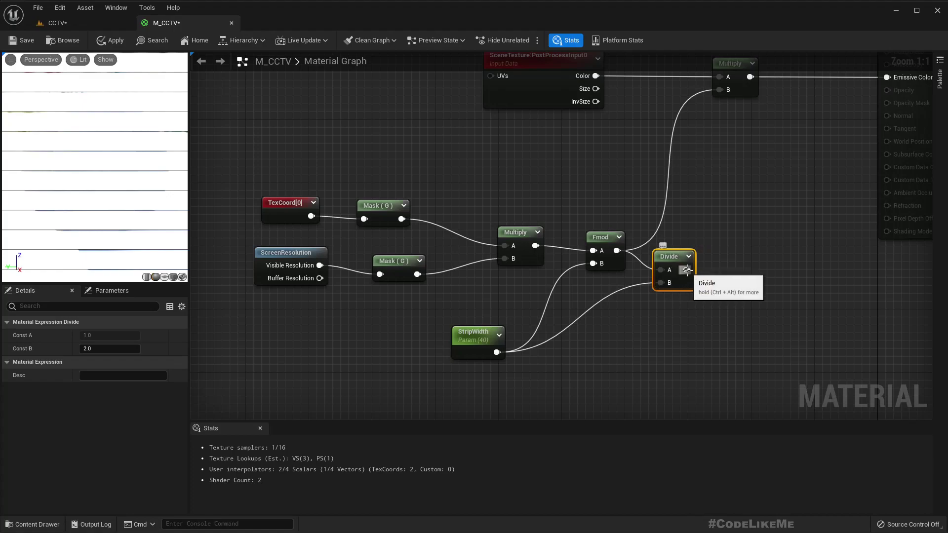
key(Home)
drag(649, 327, 684, 148)
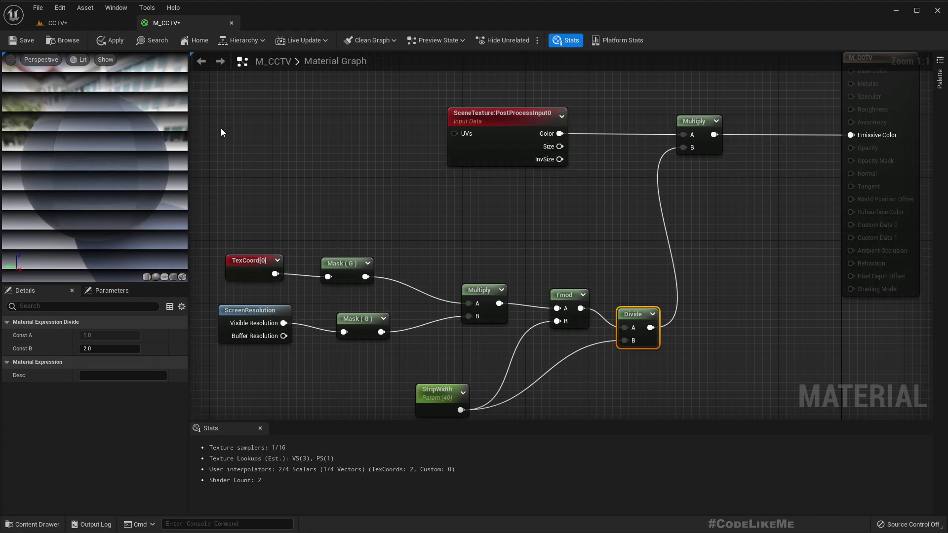
click(89, 23)
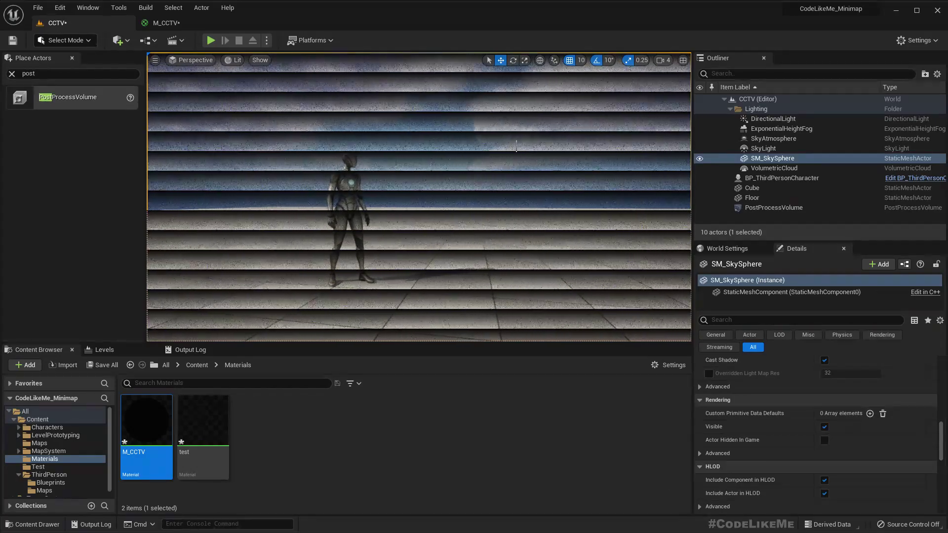
Step: Add a second Fmod node wired from the coordinate Multiply
click(169, 25)
right_drag(661, 396, 584, 232)
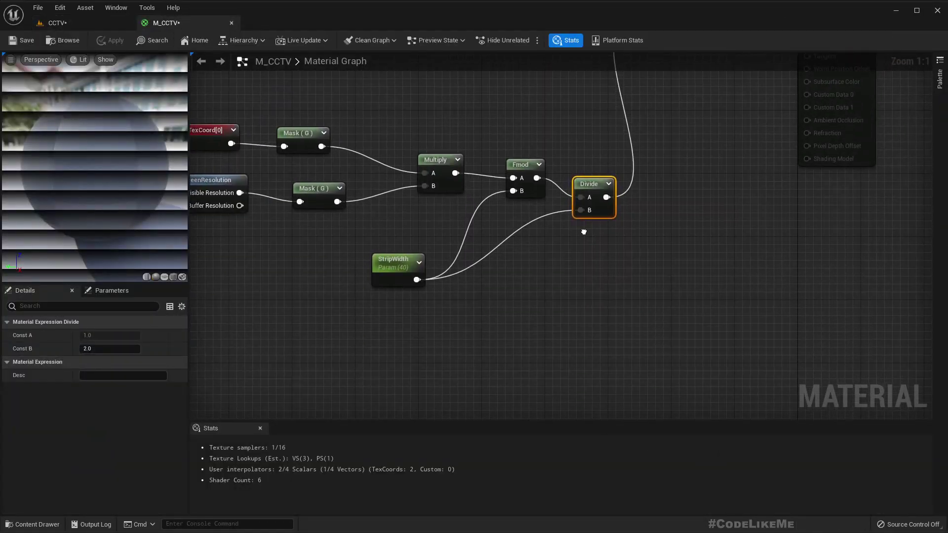
right_drag(481, 256, 526, 253)
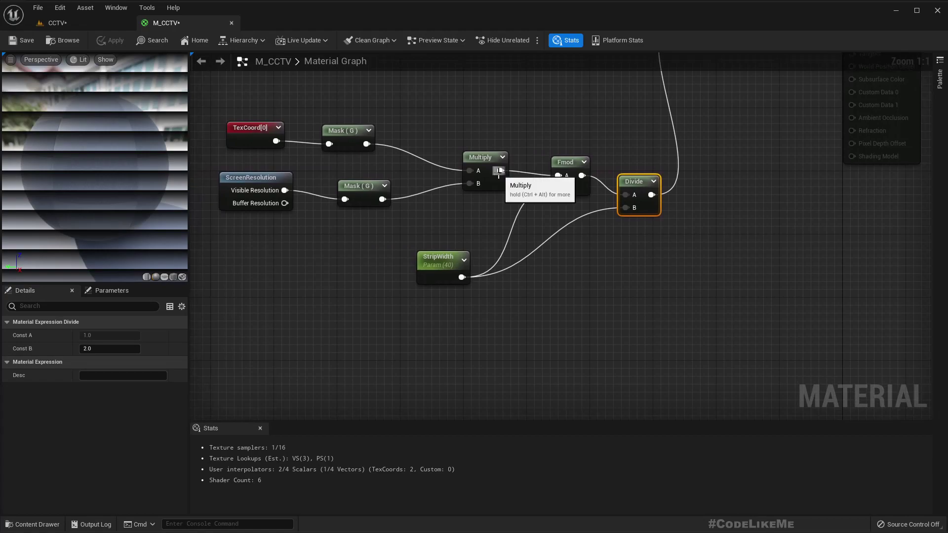
drag(500, 170, 547, 275)
text(fmod)
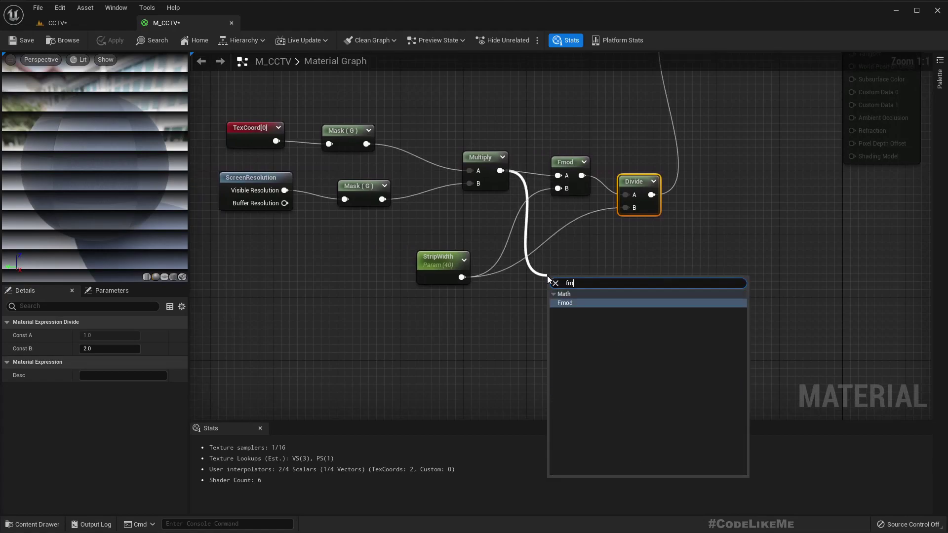
key(Return)
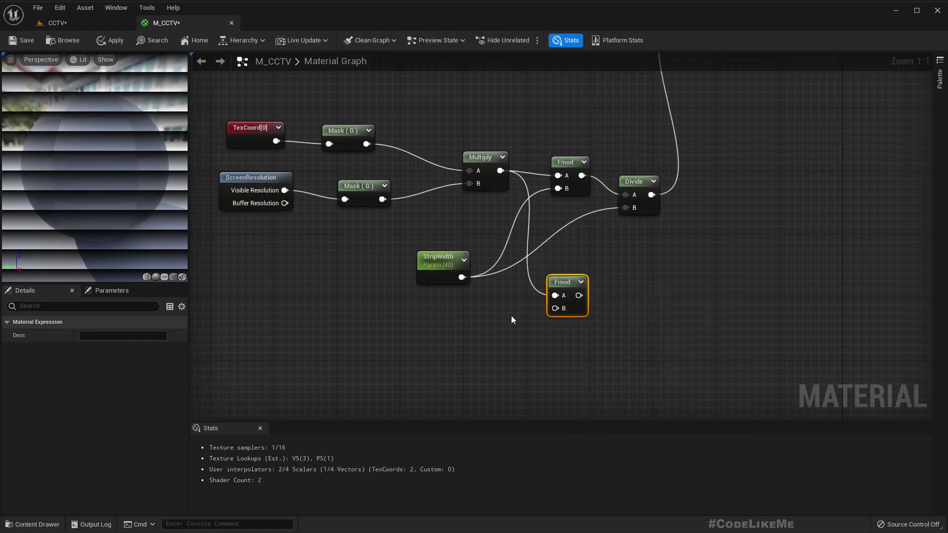
Step: Promote the new Fmod's B input to a parameter named SmallStripWidth, placed below StripWidth
drag(555, 308, 470, 348)
click(372, 309)
right_click(558, 312)
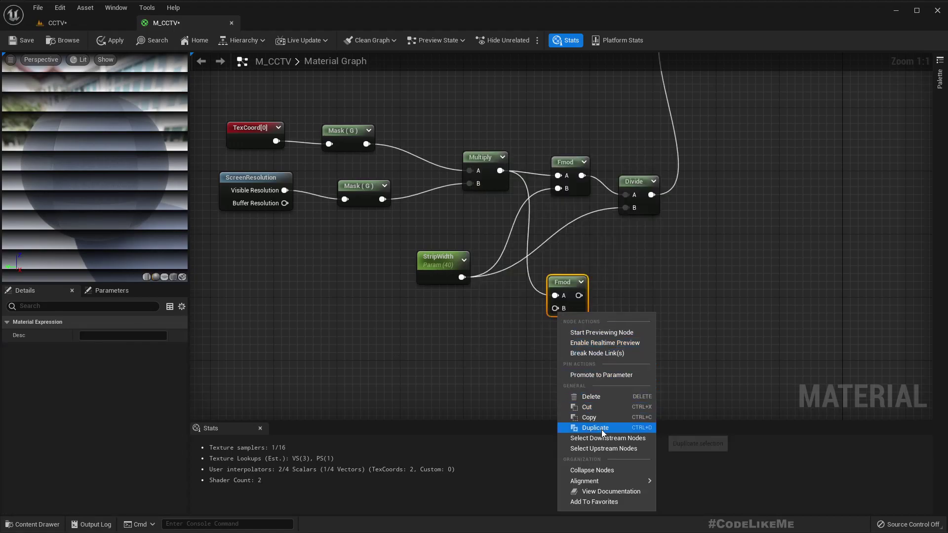
click(596, 375)
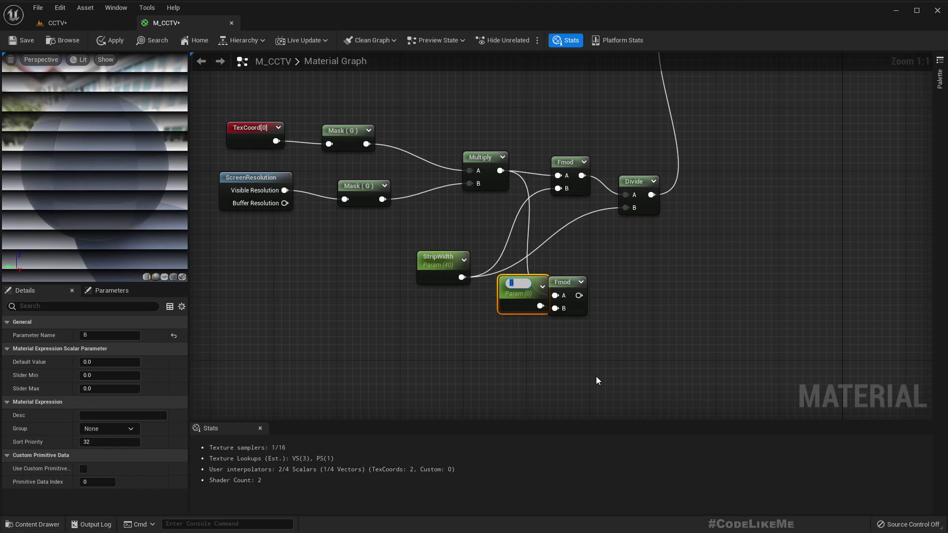
text(SmallStrip)
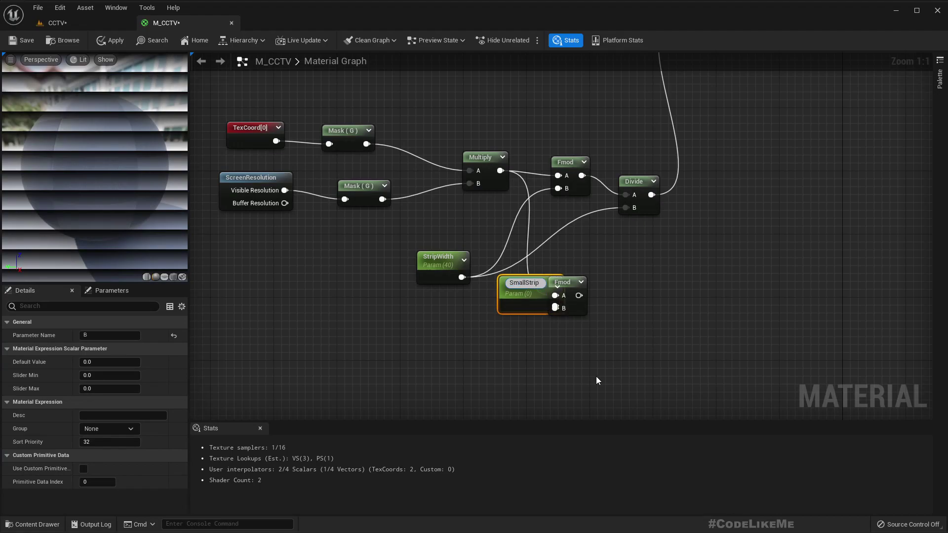
text(Width)
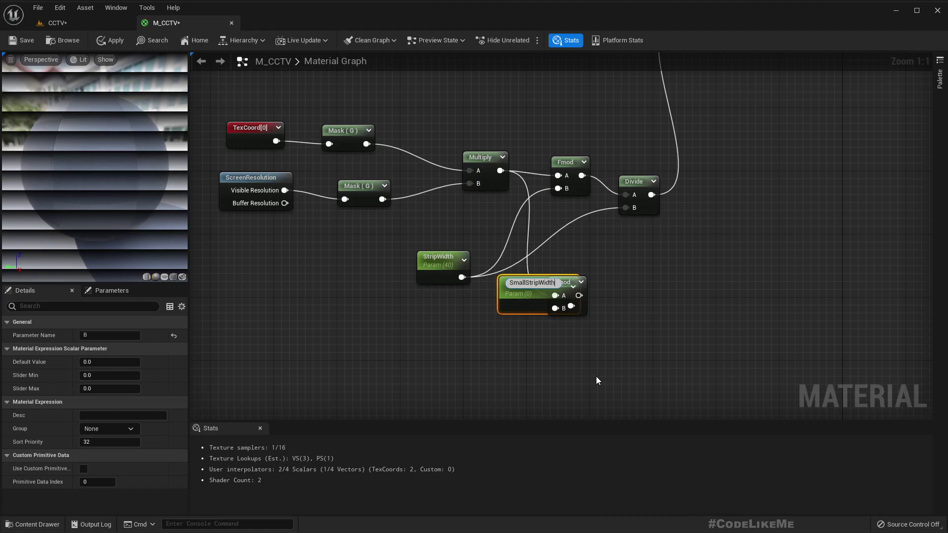
drag(511, 308, 455, 330)
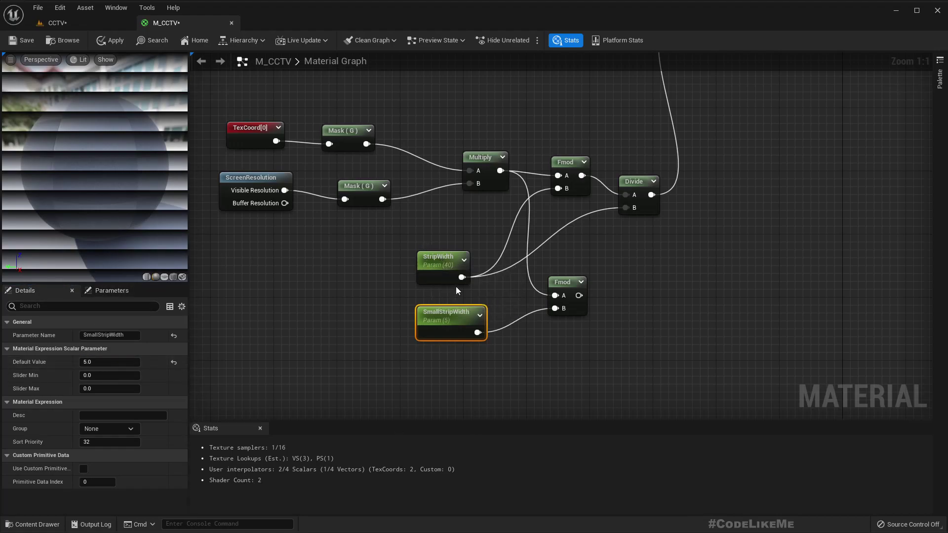
Step: Set StripWidth's default value to 20, apply the material and view the CCTV level
click(442, 269)
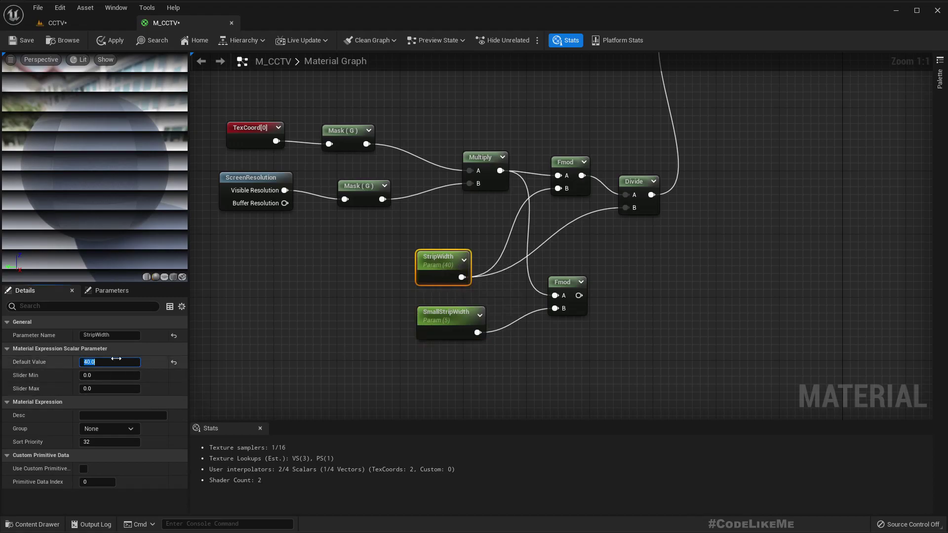
text(20)
click(419, 328)
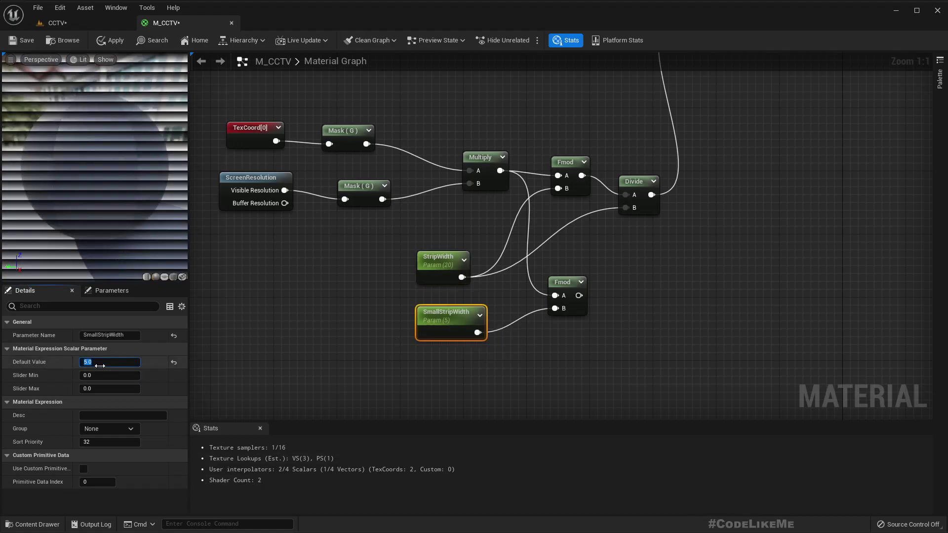
click(104, 42)
click(67, 22)
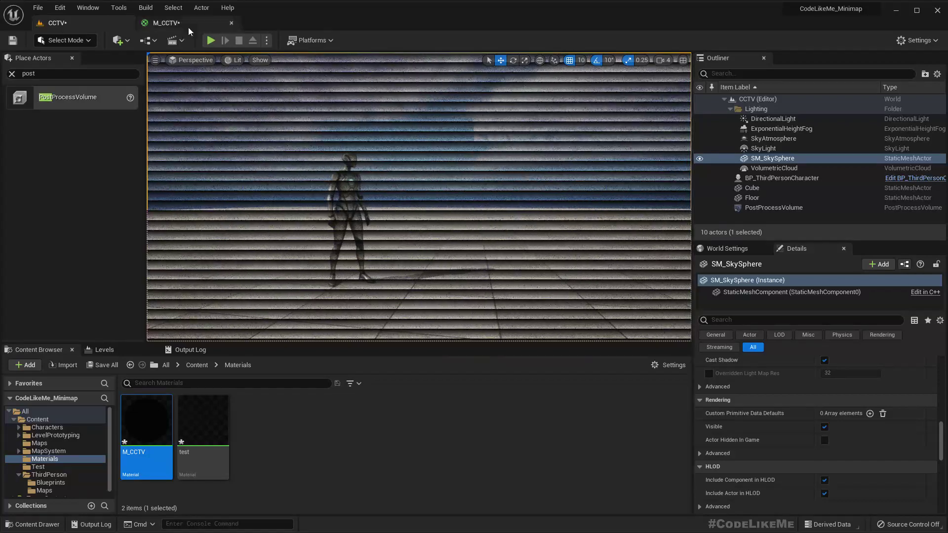
Step: Insert an Add node before the Divide, feed the lower Fmod into its B, and apply
click(166, 23)
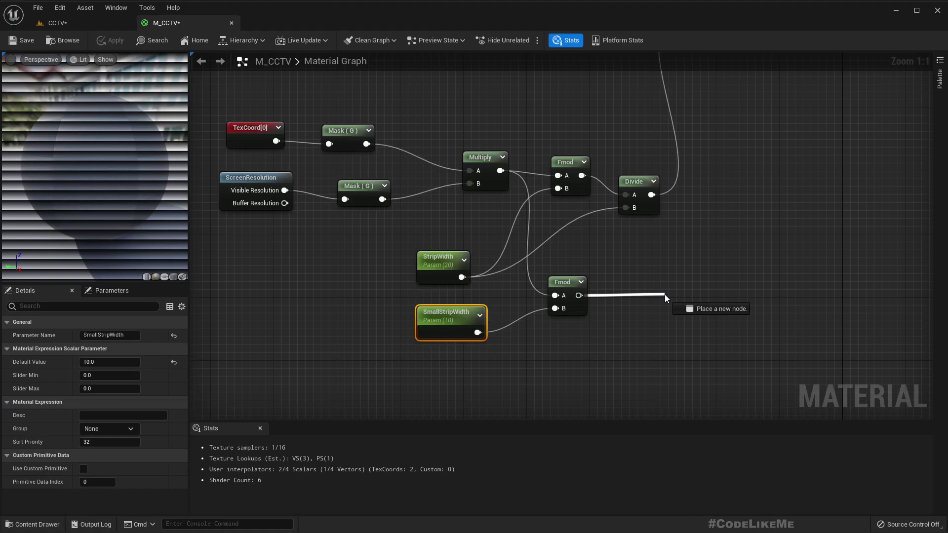
drag(665, 294, 664, 294)
right_drag(598, 249, 560, 303)
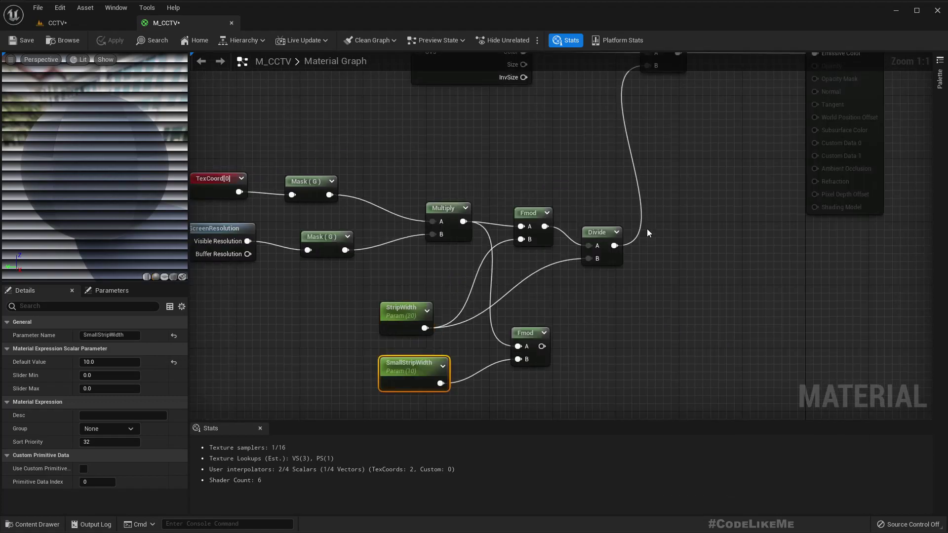
drag(626, 239, 672, 226)
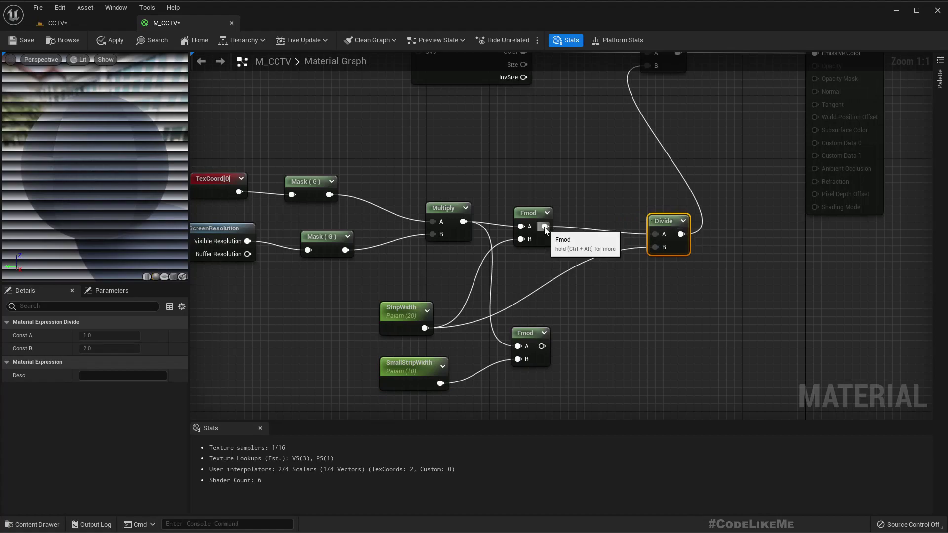
drag(544, 226, 594, 233)
text(add)
key(Return)
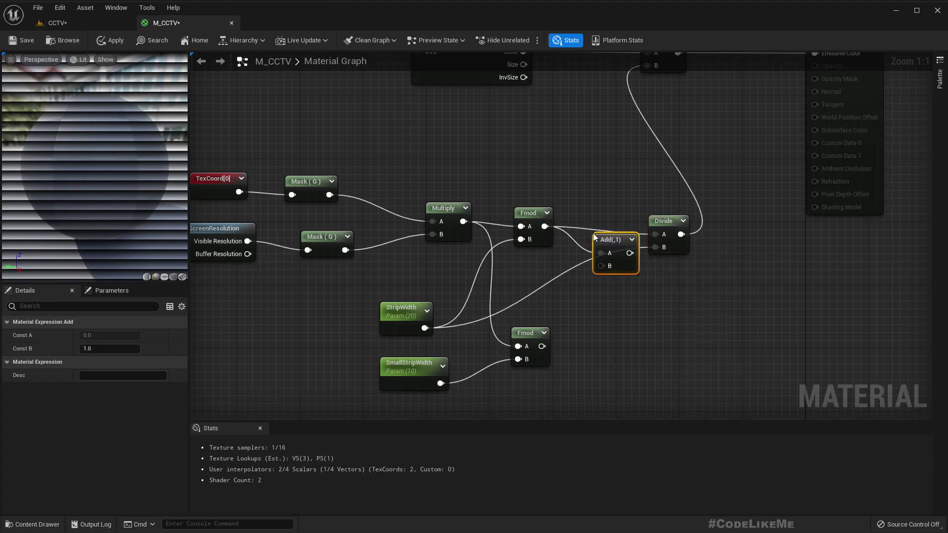
drag(542, 346, 612, 221)
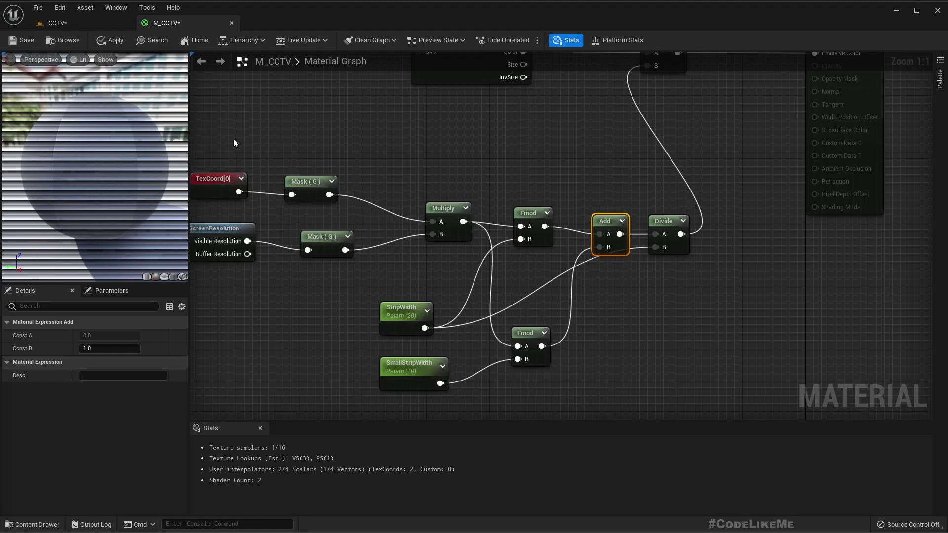
click(92, 24)
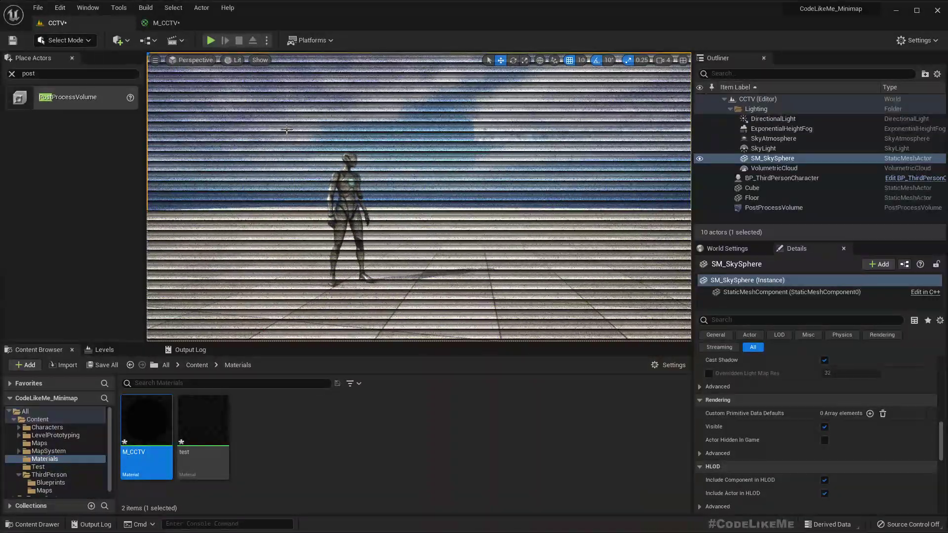
Step: Rearrange the coordinate nodes, width parameters and lower Fmod to make room
click(160, 25)
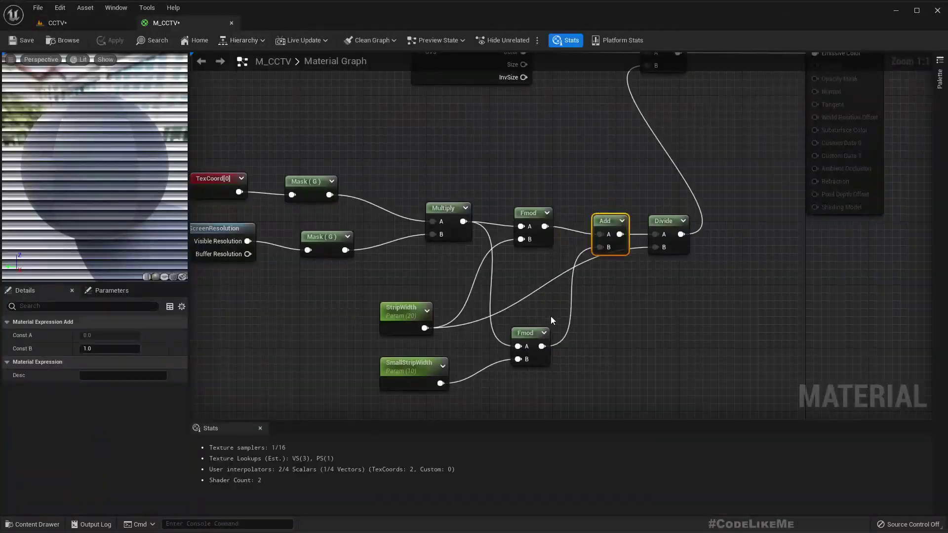
right_drag(623, 322, 713, 270)
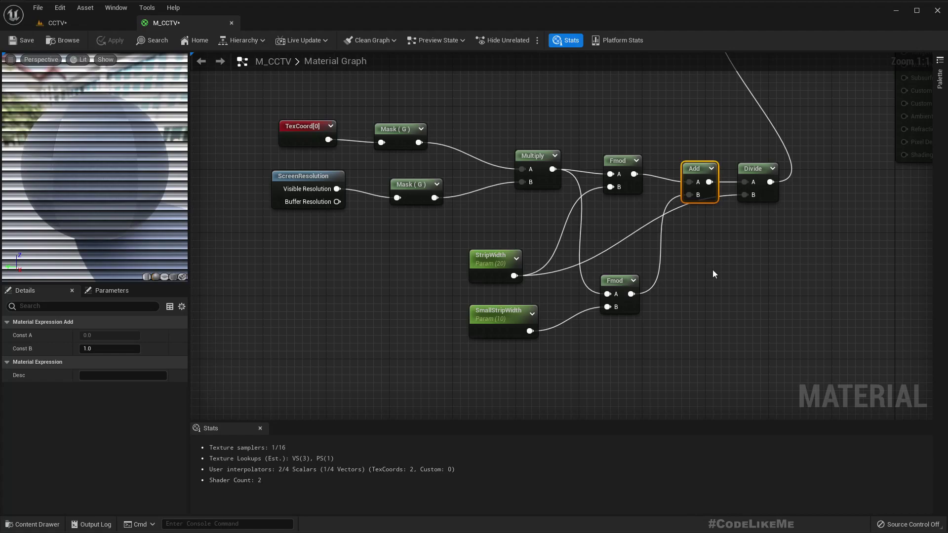
right_drag(665, 277, 732, 256)
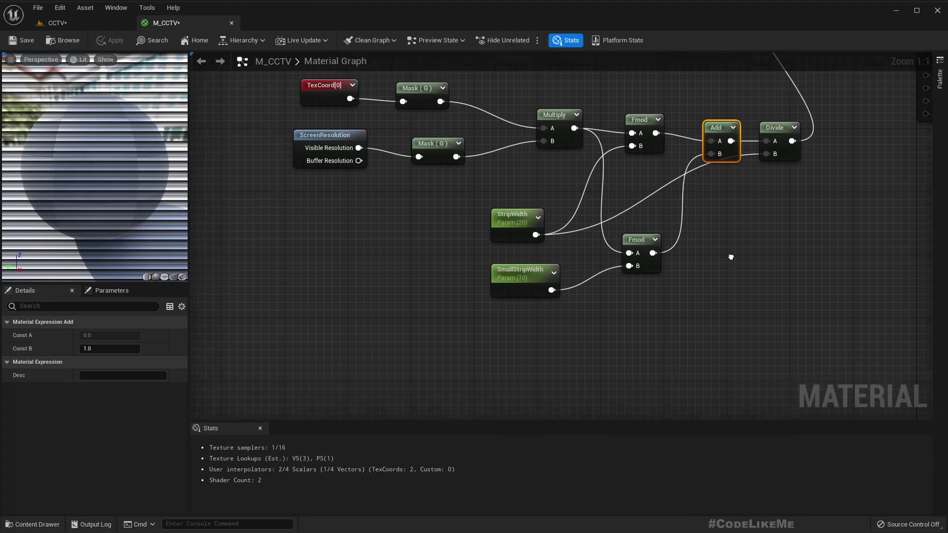
right_drag(419, 190, 523, 237)
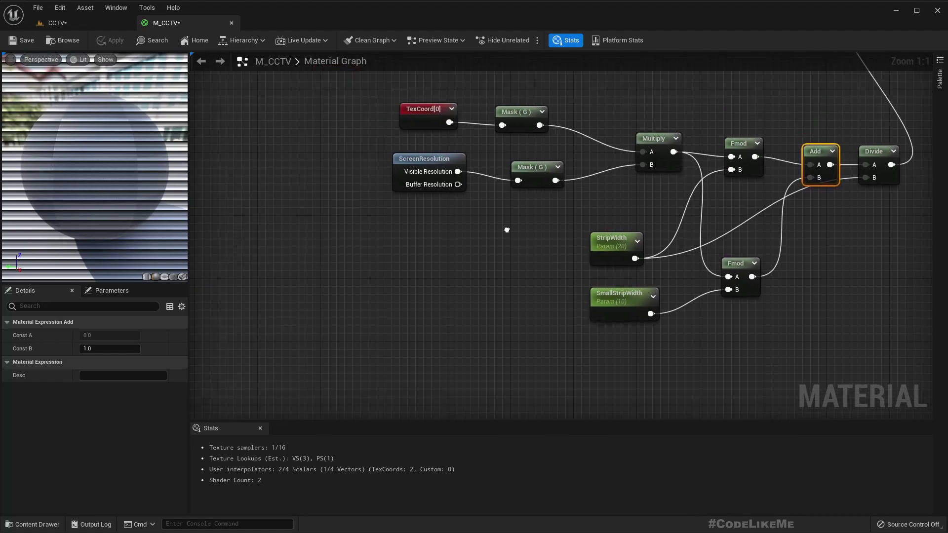
scroll(620, 248, down, 2)
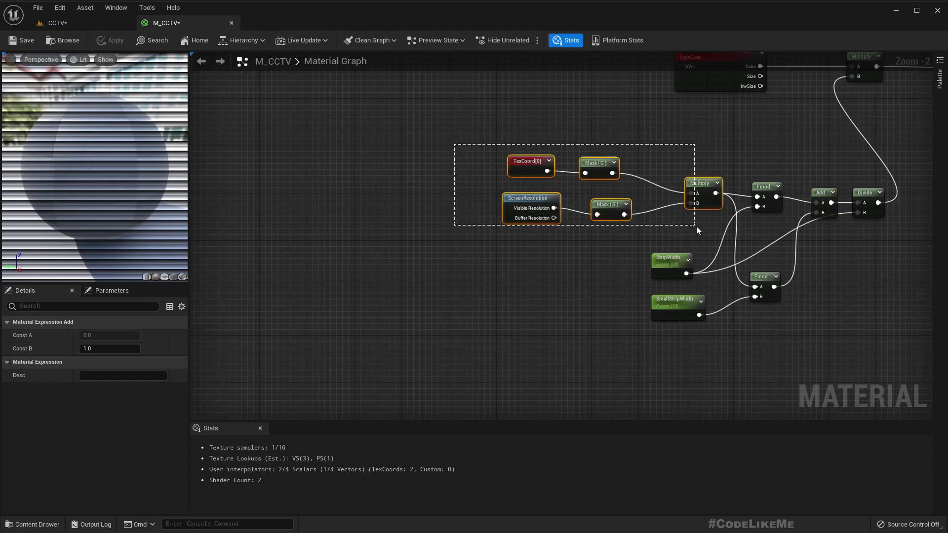
drag(697, 230, 588, 197)
drag(757, 347, 603, 332)
click(721, 344)
drag(740, 301, 771, 300)
click(731, 276)
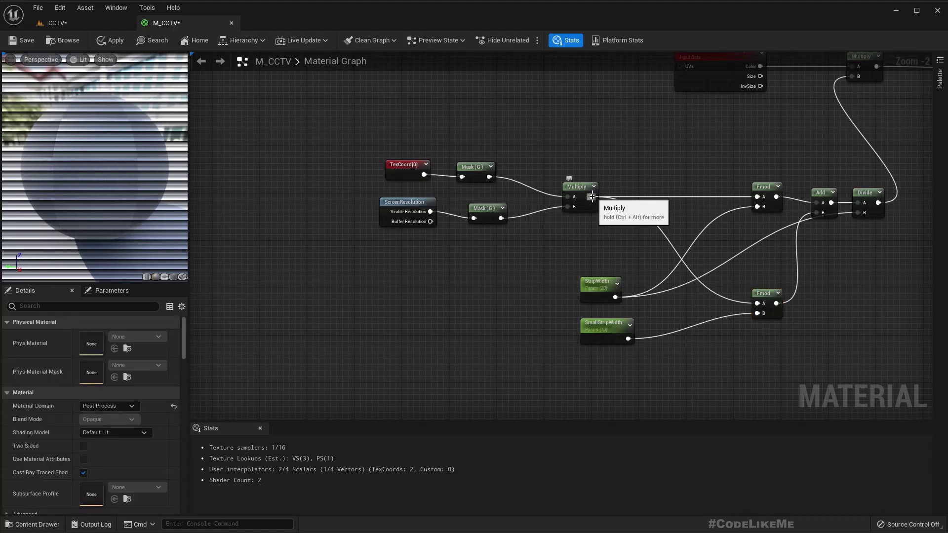
Step: Insert an Add between Multiply and the upper Fmod with Time on B, then apply
drag(593, 196, 665, 197)
text(add)
key(Return)
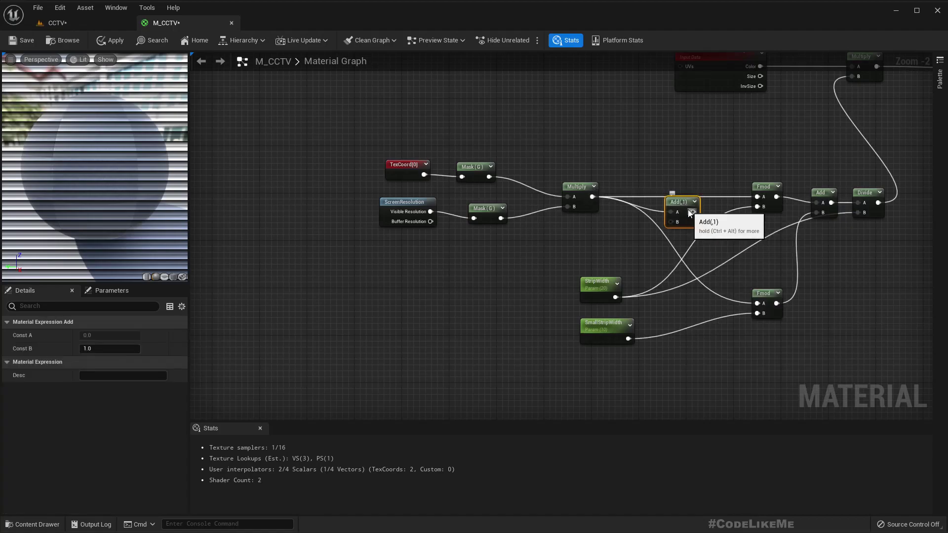
drag(757, 197, 464, 336)
text(time)
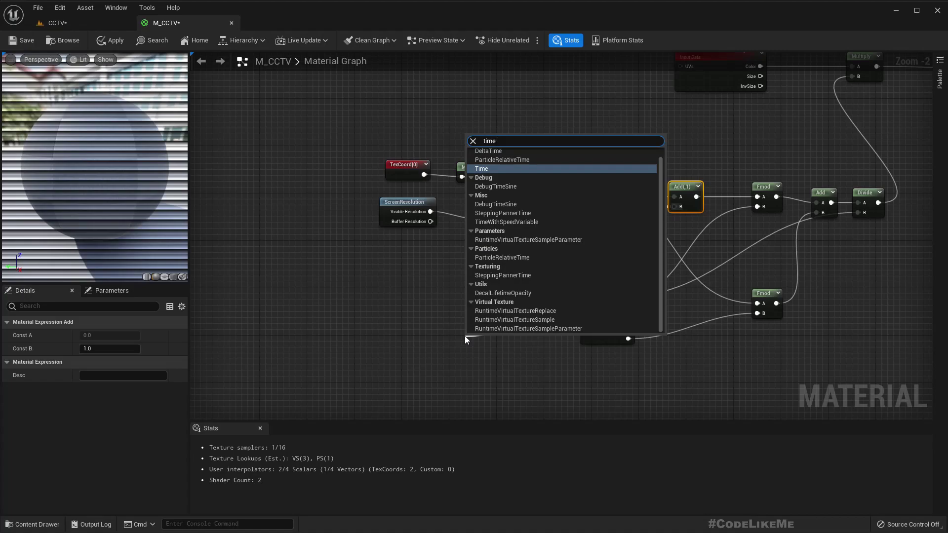
key(Return)
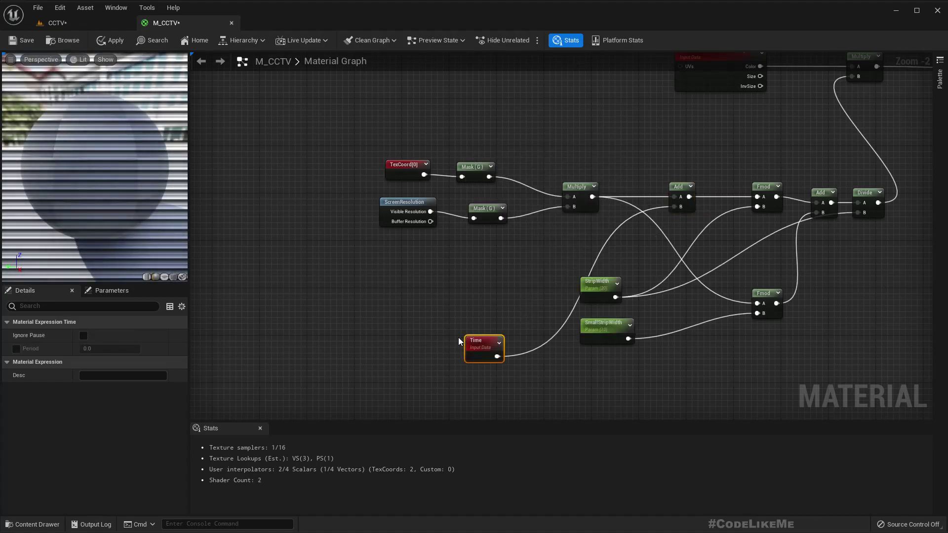
click(111, 40)
click(57, 23)
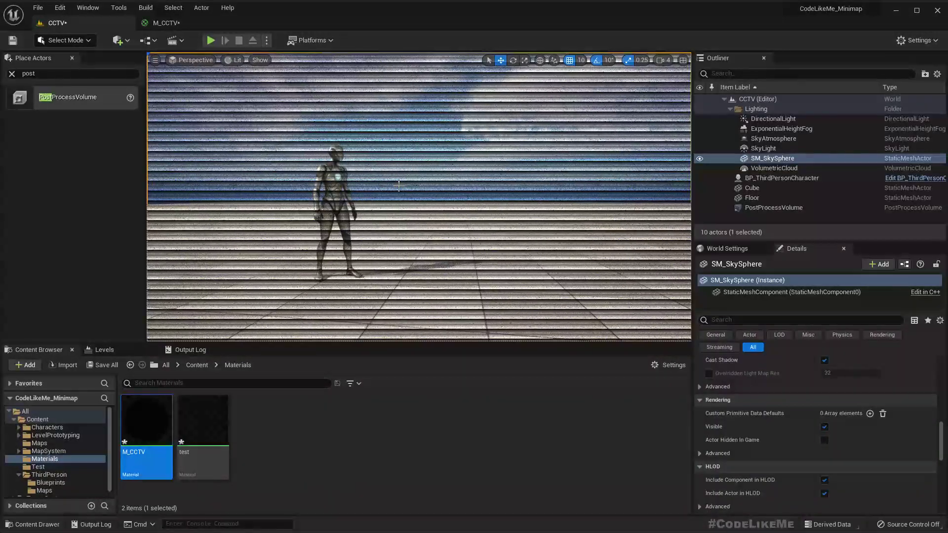
Step: Test-play the CCTV level, then save the modified M_CCTV material
key(alt+p)
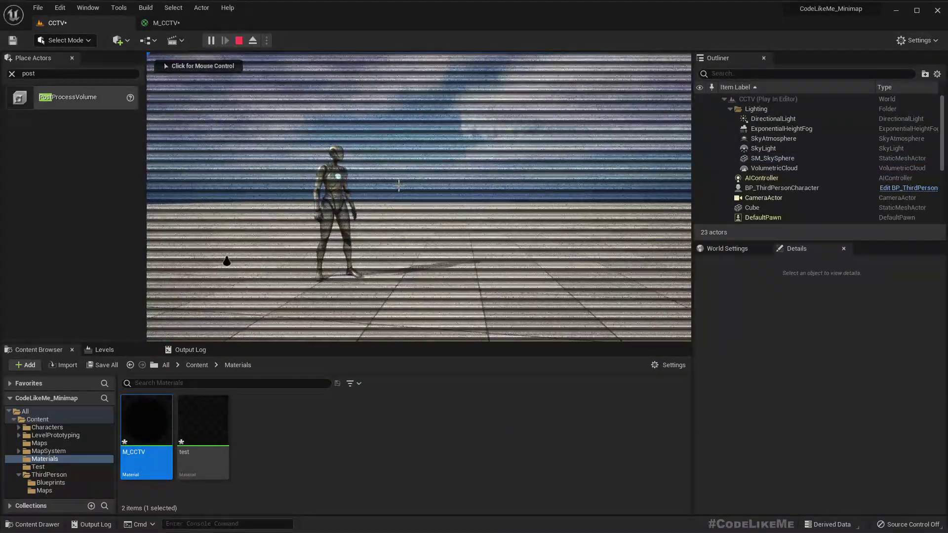
key(Escape)
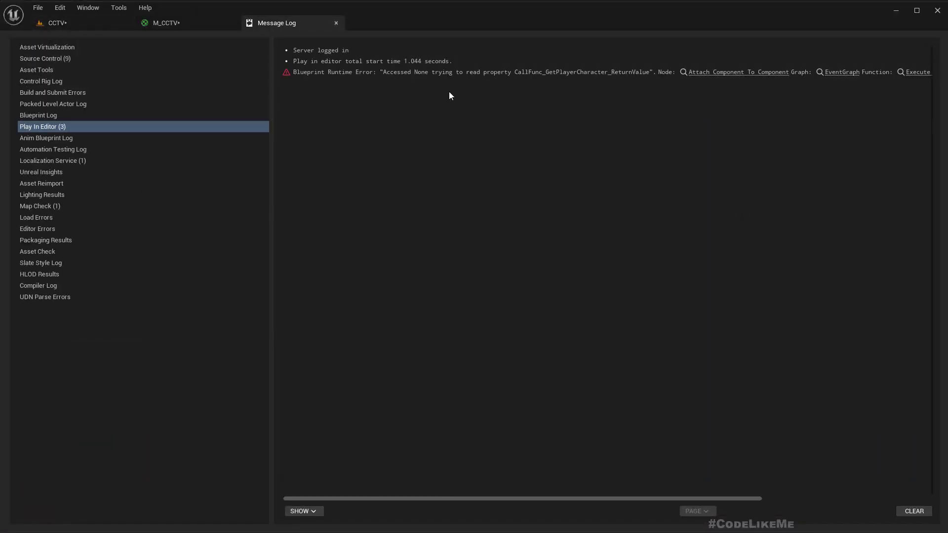
click(89, 19)
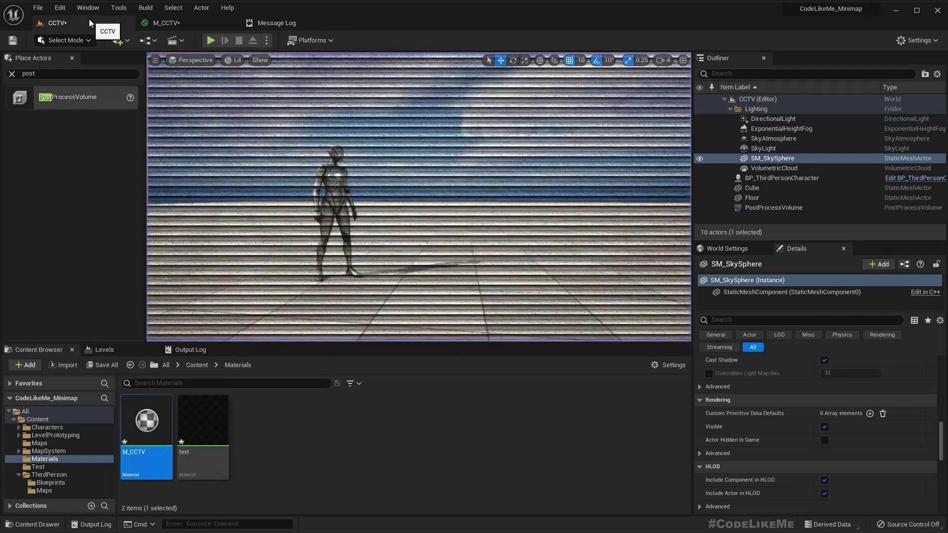
key(ctrl+shift+s)
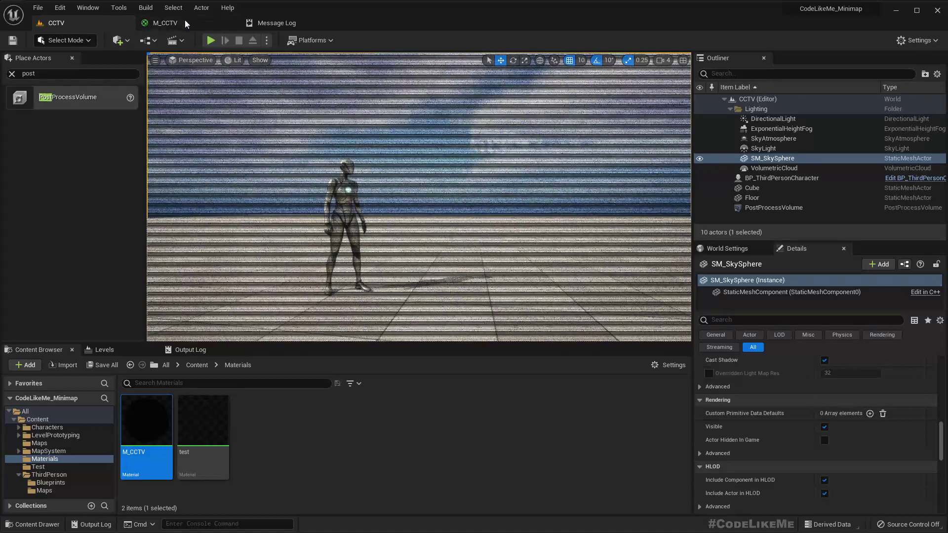
Step: Add a Multiply node fed by the Time node in the M_CCTV graph
click(213, 23)
drag(422, 324, 680, 206)
text(multiply)
key(Return)
Step: Wire the Time Multiply into the Add, set its Const B to 10, and apply
drag(449, 339, 456, 324)
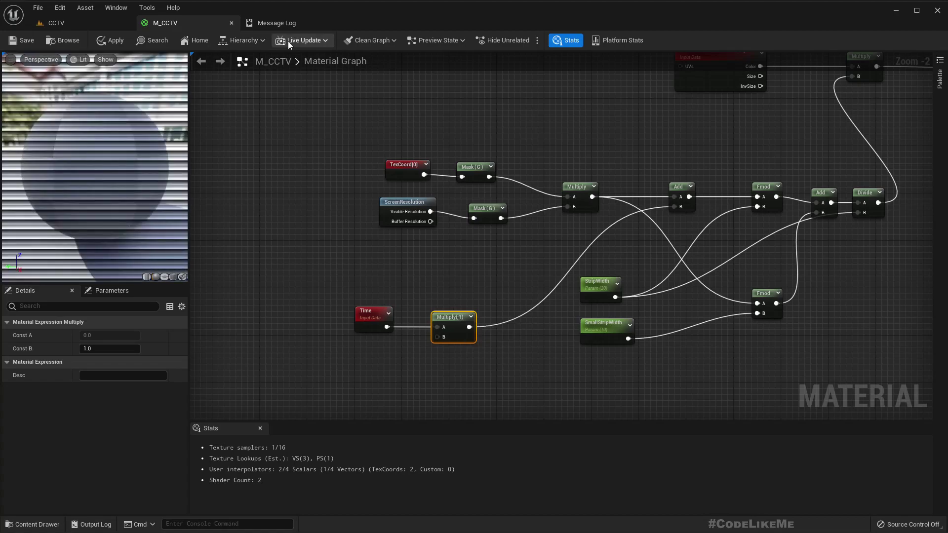
click(113, 347)
text(10)
key(Return)
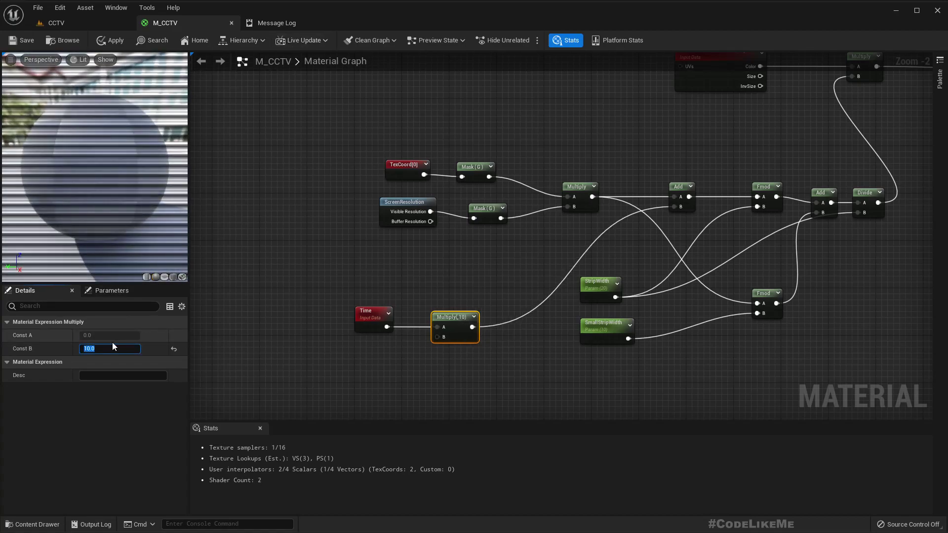
click(110, 40)
click(91, 24)
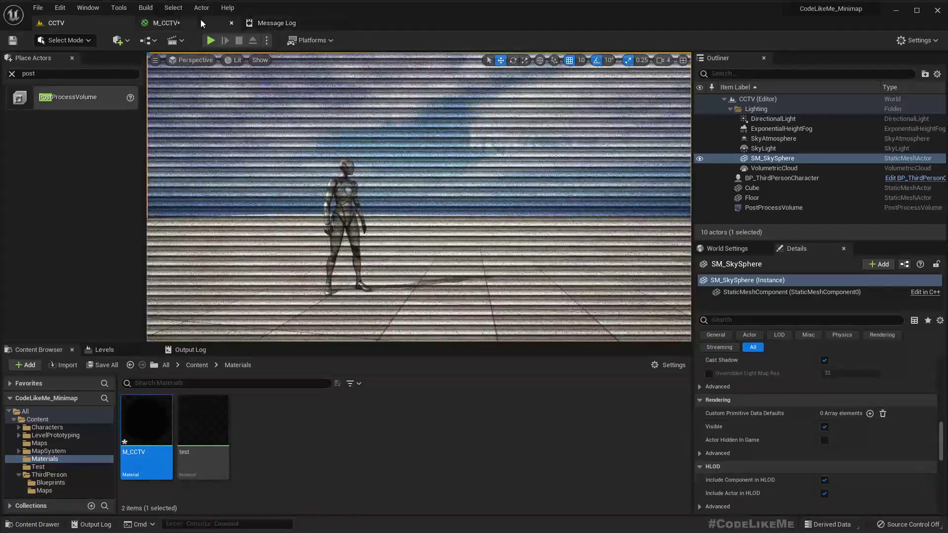
Step: Insert an Add node between the coordinate Multiply and the lower Fmod's A input
click(163, 23)
right_drag(526, 366, 454, 330)
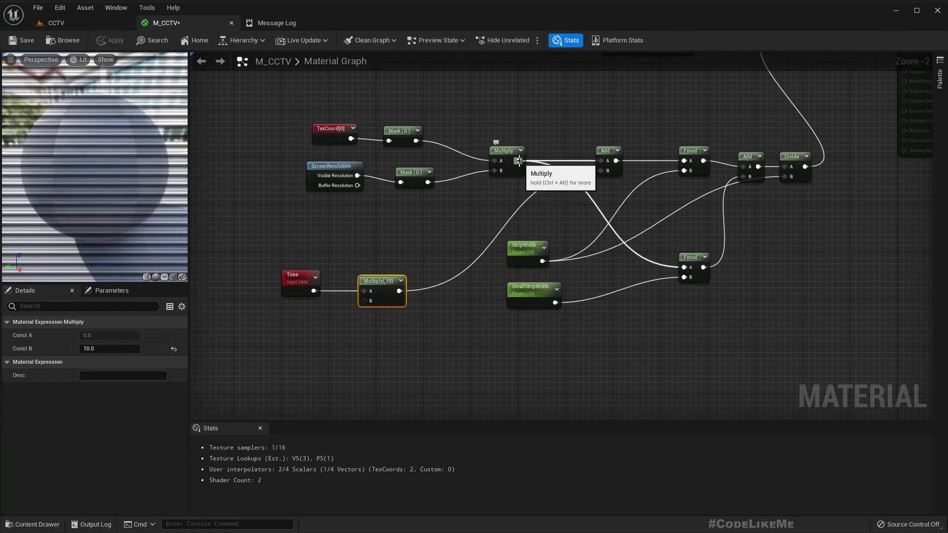
drag(520, 162, 602, 223)
text(add)
key(Return)
mouse_move(683, 267)
ctrl+mouse_down()
mouse_move(658, 260)
mouse_move(683, 265)
ctrl+mouse_up()
drag(616, 231, 606, 194)
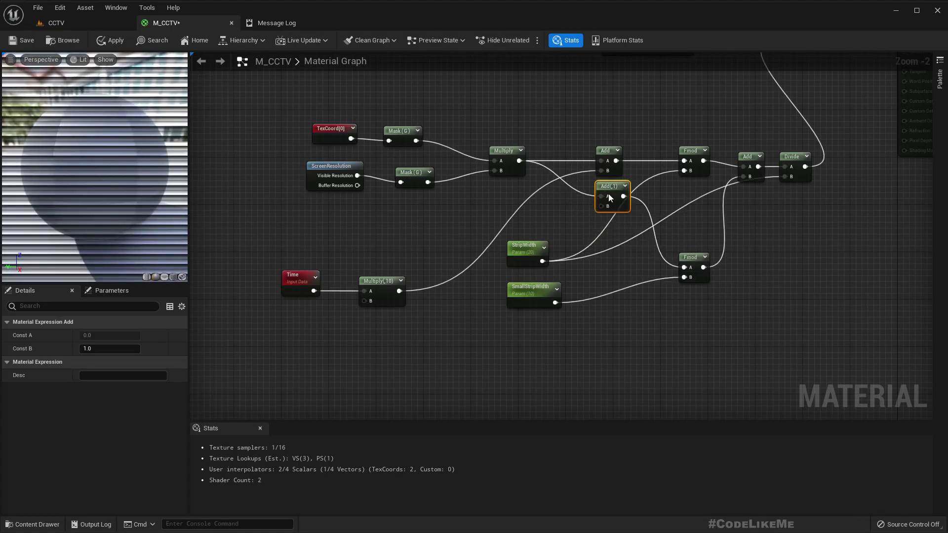
Step: Multiply Time by -5 and feed it into the second Add's B input
drag(314, 291, 353, 324)
text(mult)
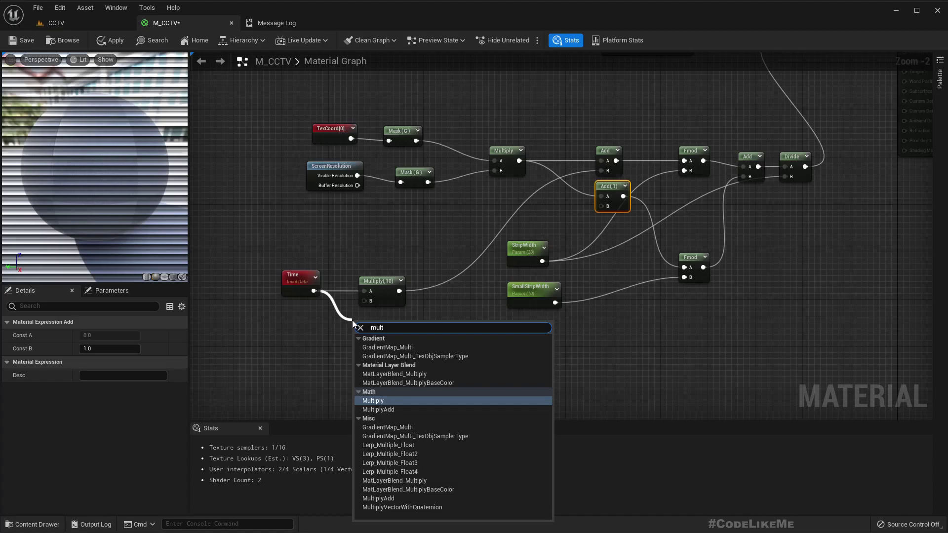
key(Return)
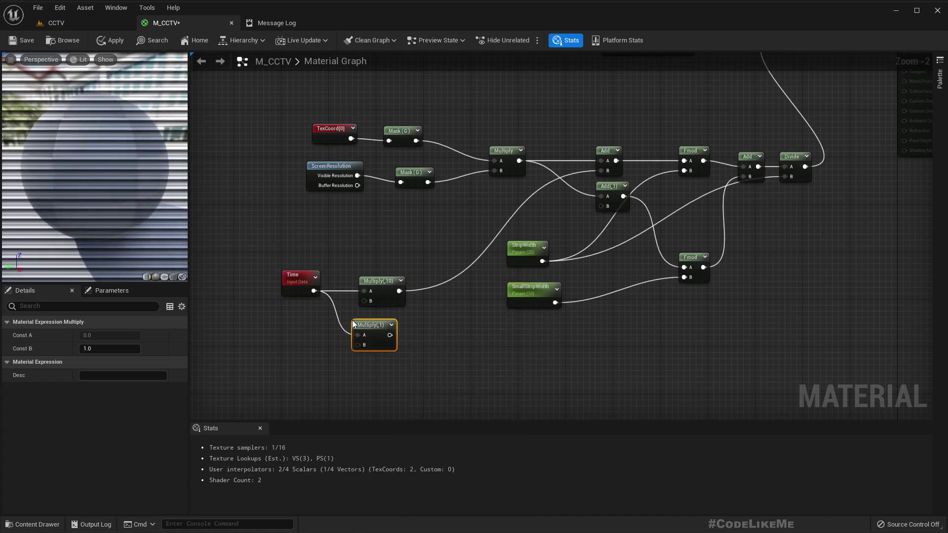
click(111, 349)
text(5)
key(Return)
drag(391, 335, 490, 277)
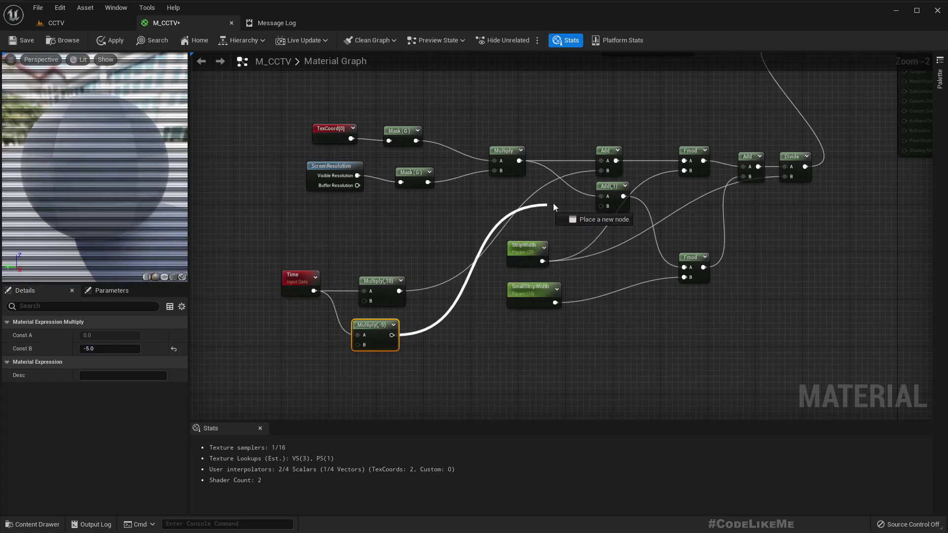
drag(606, 207, 607, 207)
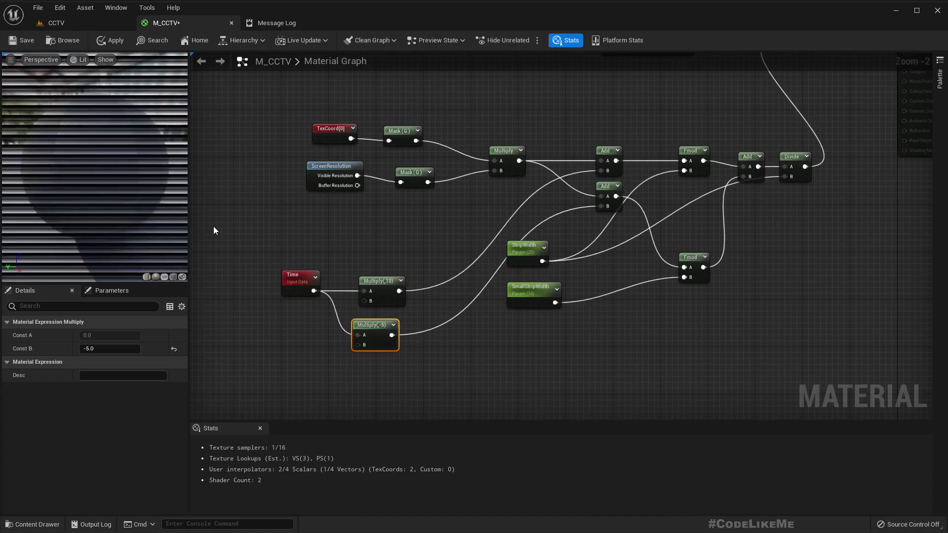
click(82, 23)
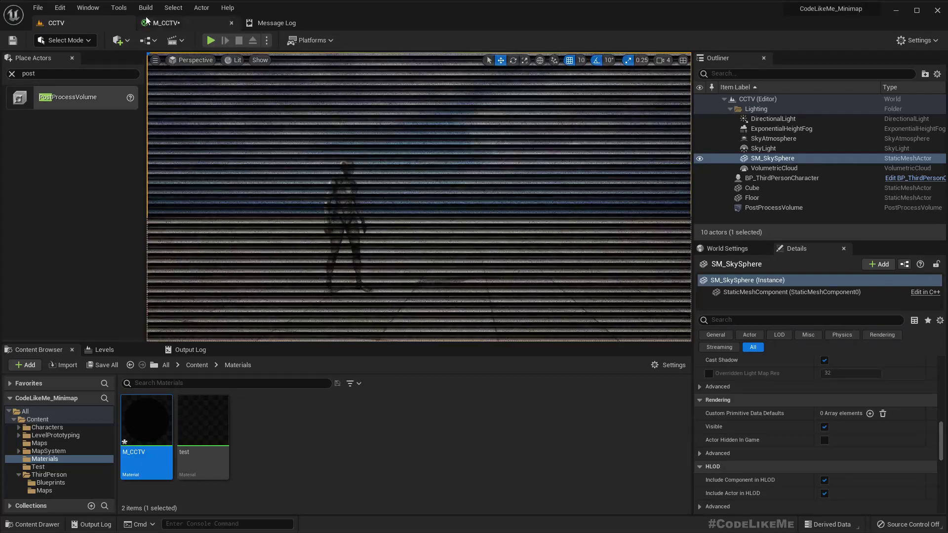
Step: Change the Time multiplier to 5 and apply the material
click(170, 24)
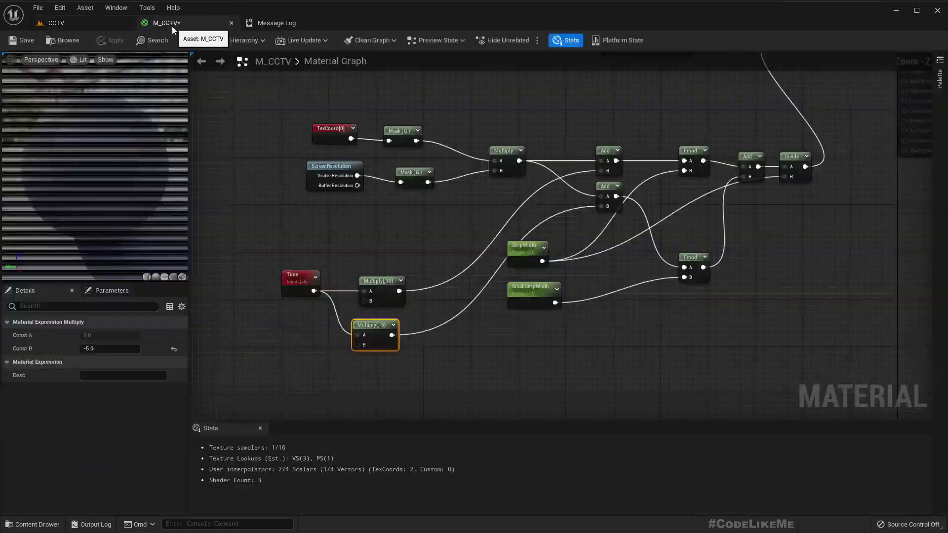
click(102, 349)
text(5)
key(Return)
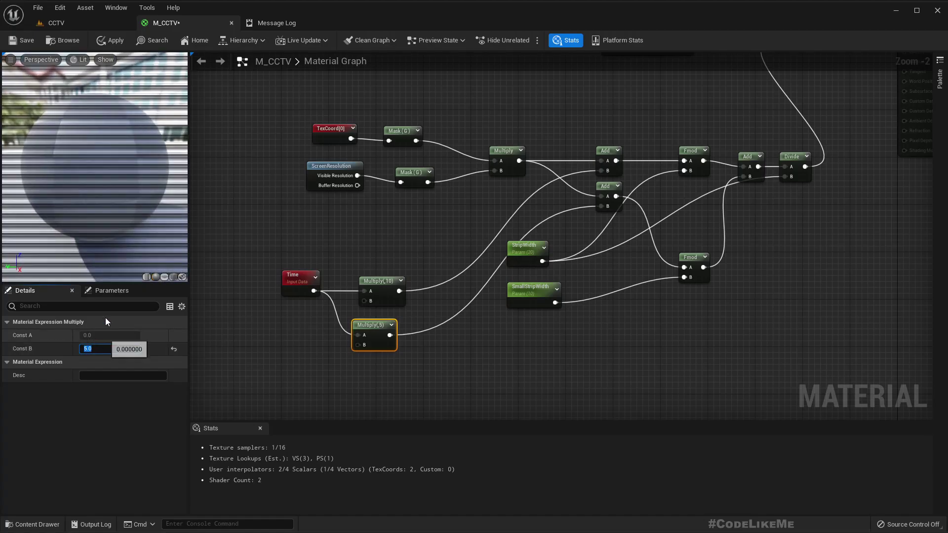
click(82, 20)
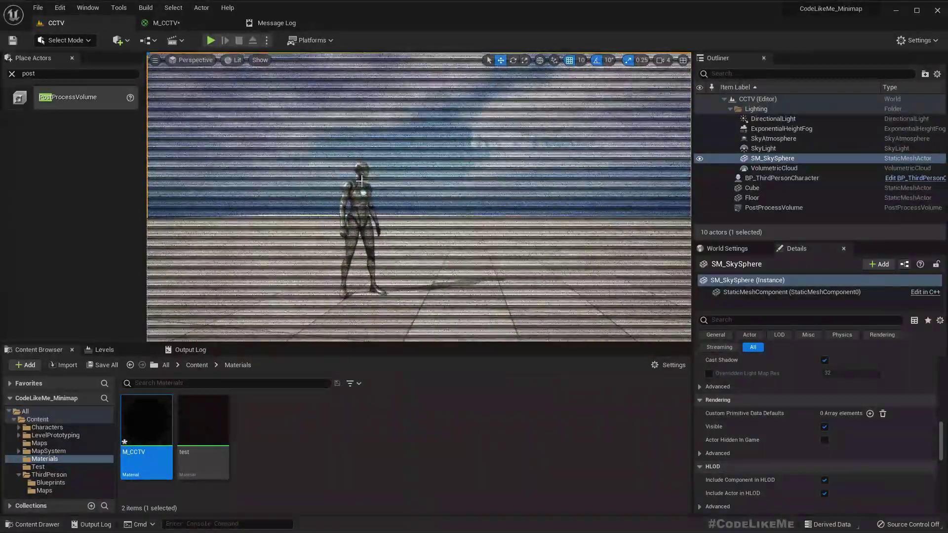
Step: Connect the texture coordinates to the PostProcessInput0 SceneTexture's UVs input
click(163, 22)
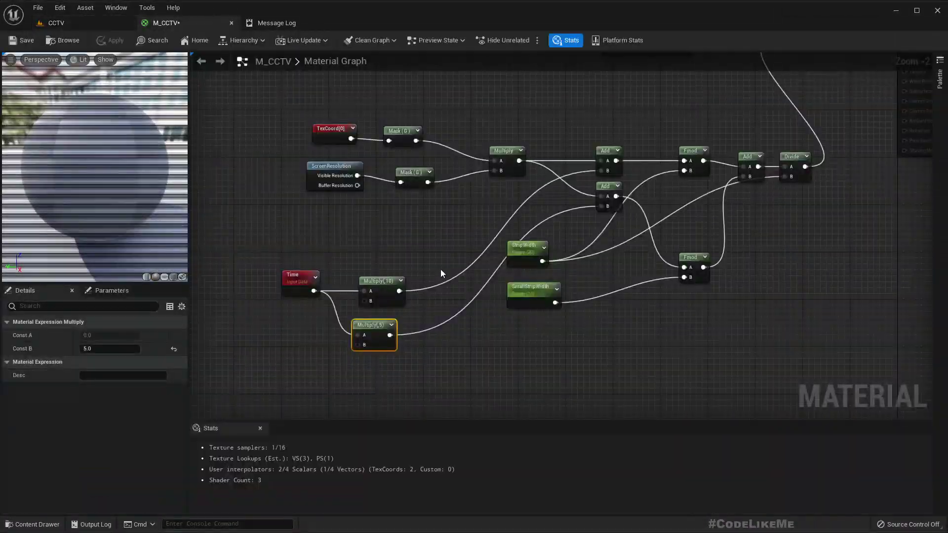
scroll(437, 262, down, 3)
scroll(542, 175, up, 3)
right_drag(396, 174, 561, 199)
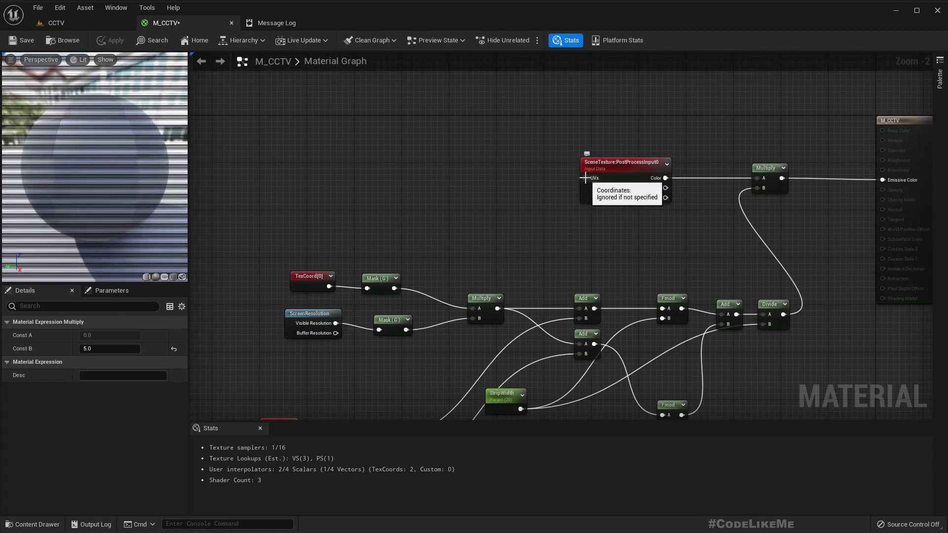
drag(585, 178, 401, 180)
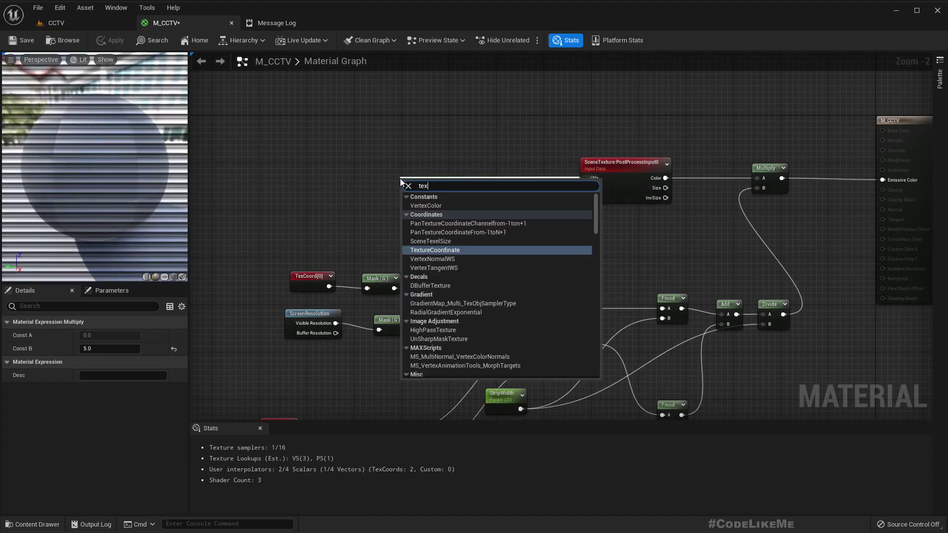
key(Escape)
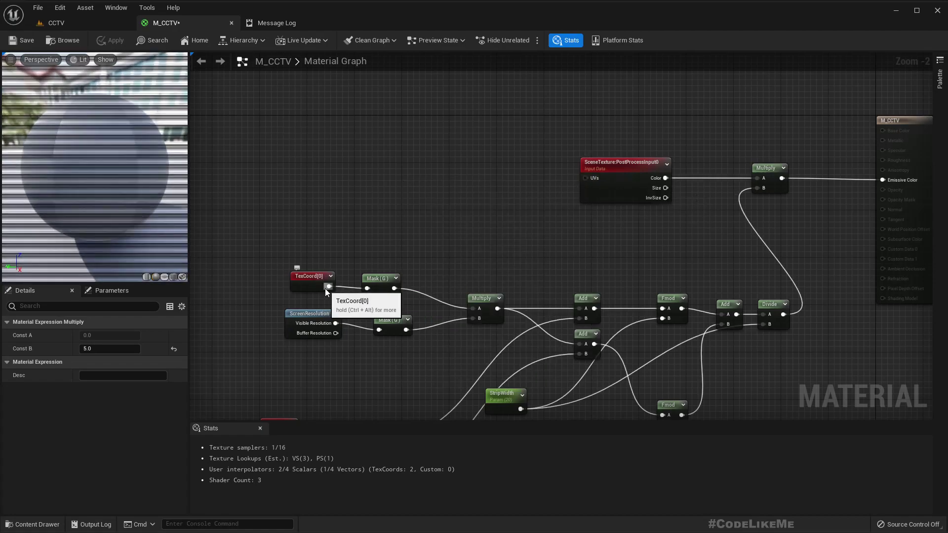
drag(571, 181, 586, 177)
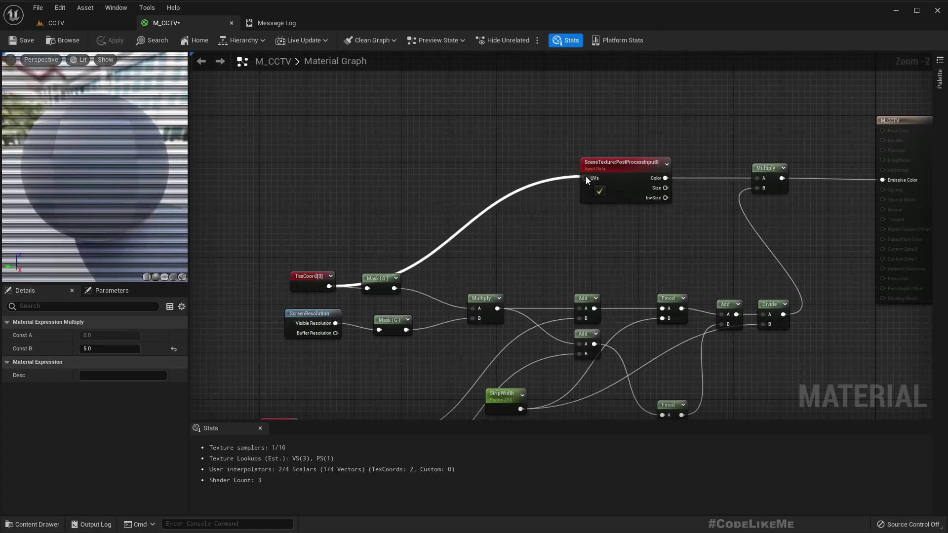
Step: Add a reroute point on the UVs wire and reposition it
click(494, 202)
double_click(495, 204)
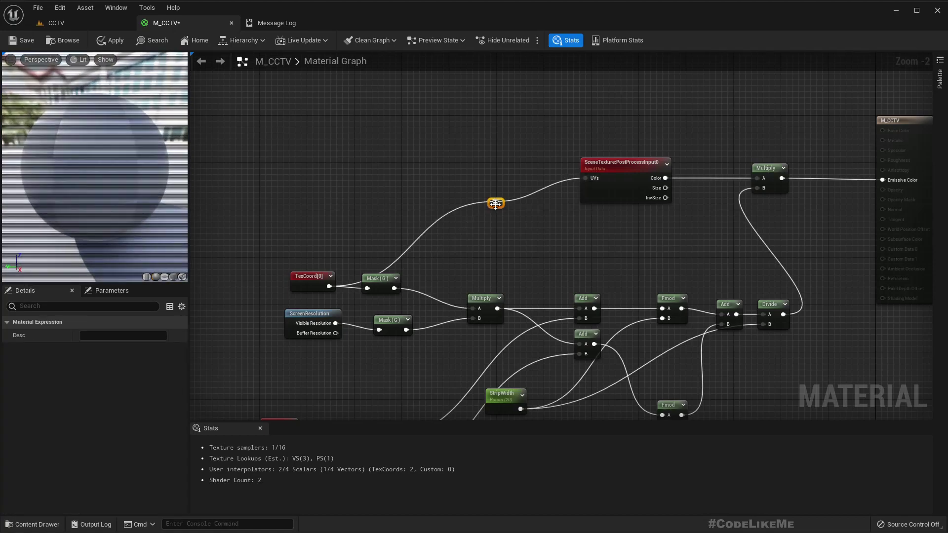
drag(363, 161, 359, 177)
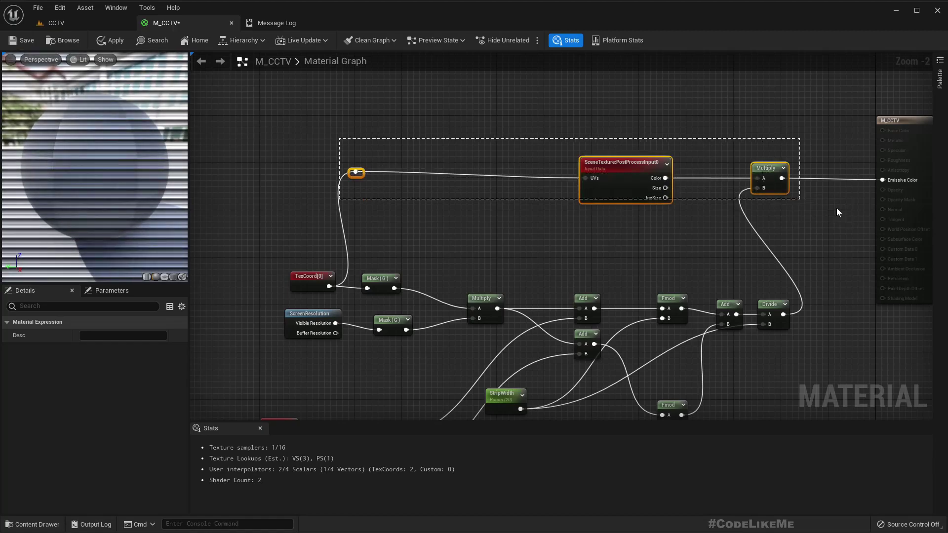
drag(867, 215, 906, 212)
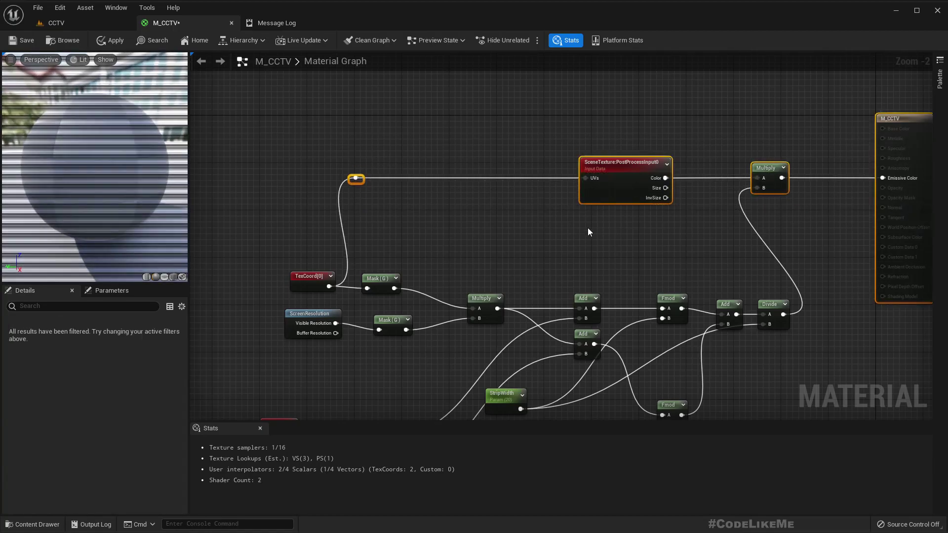
Step: Insert an Add node between the reroute point and SceneTexture's UVs input
click(356, 178)
mouse_move(355, 178)
mouse_down()
mouse_move(410, 181)
mouse_move(356, 178)
mouse_up()
drag(449, 179, 449, 179)
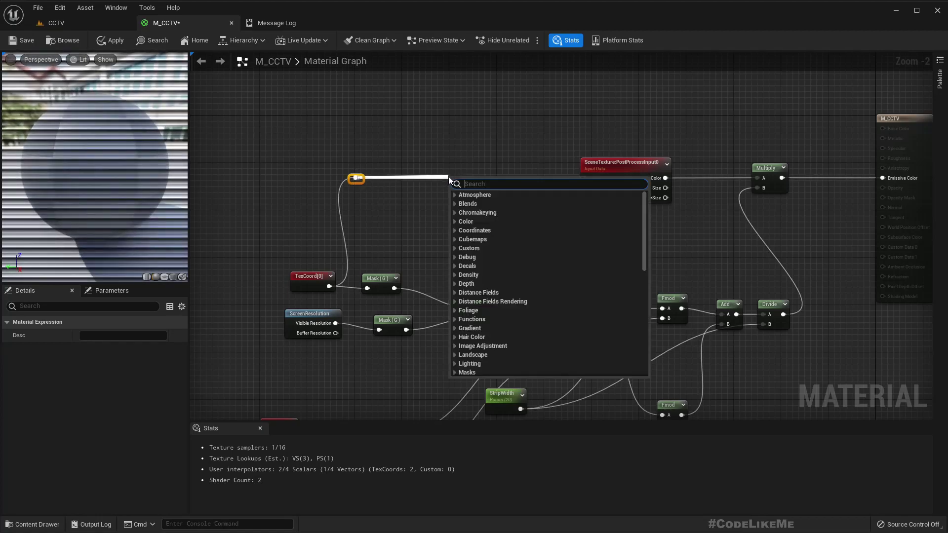
text(+)
key(Return)
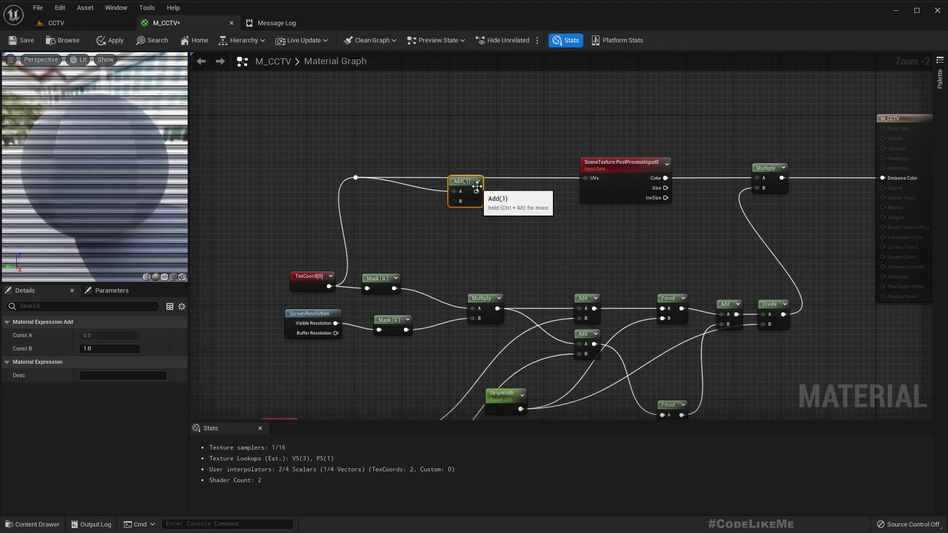
drag(476, 191, 595, 179)
drag(466, 181, 472, 168)
click(526, 223)
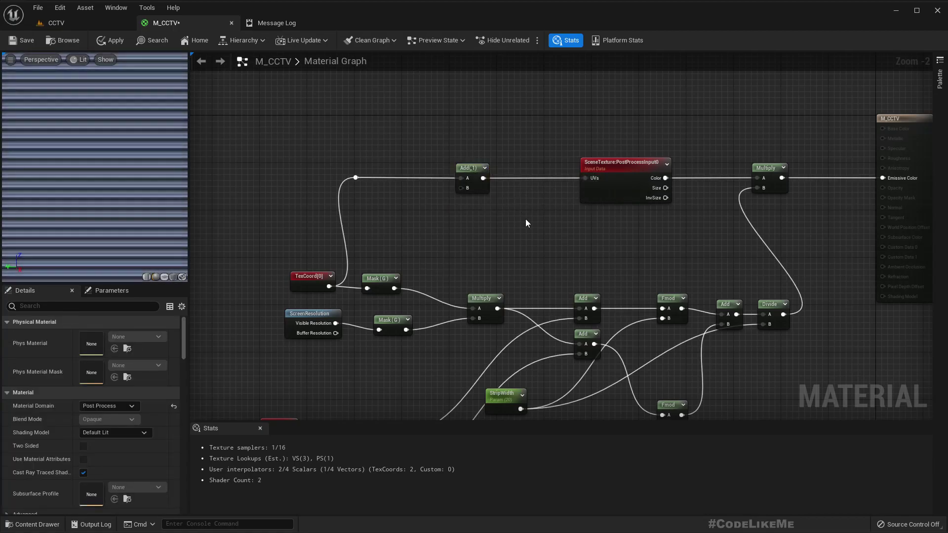
Step: Set the UV Add node's Const B to 0.01
right_drag(504, 236, 518, 207)
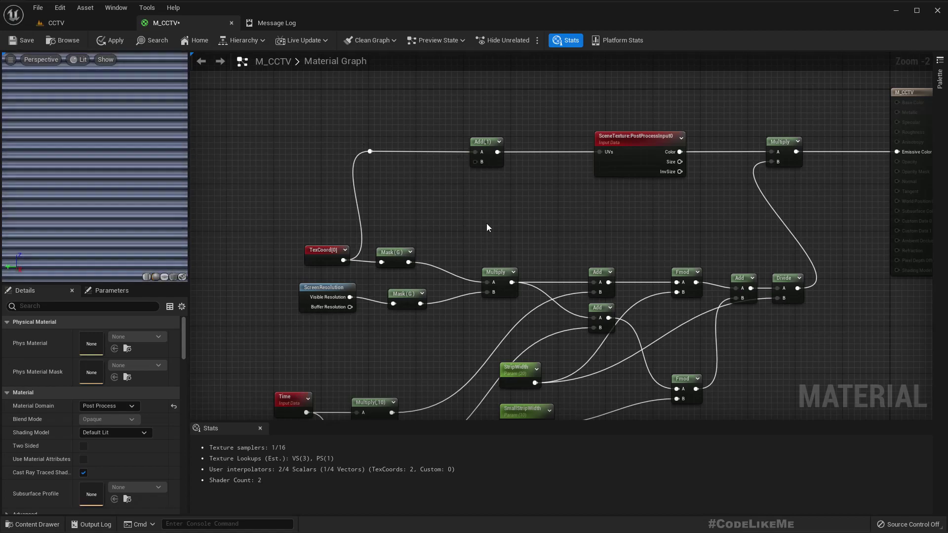
click(486, 163)
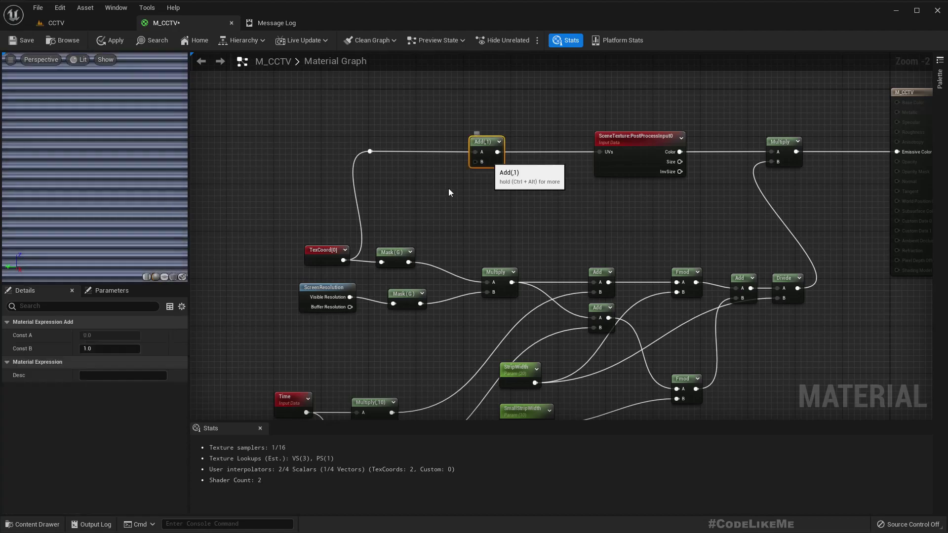
click(102, 349)
text(0.1)
key(Return)
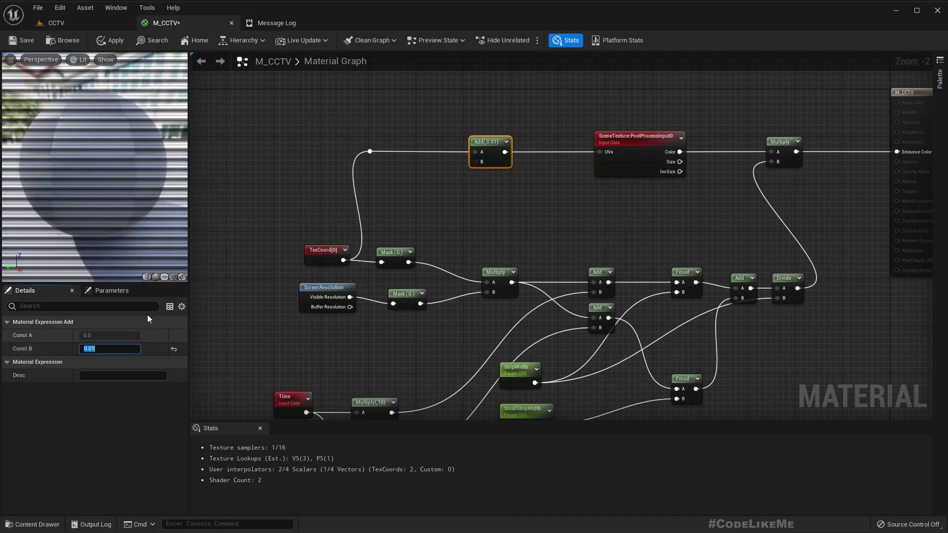
Step: Shift the top-row nodes and M_CCTV output node right to free space
right_drag(550, 226, 572, 135)
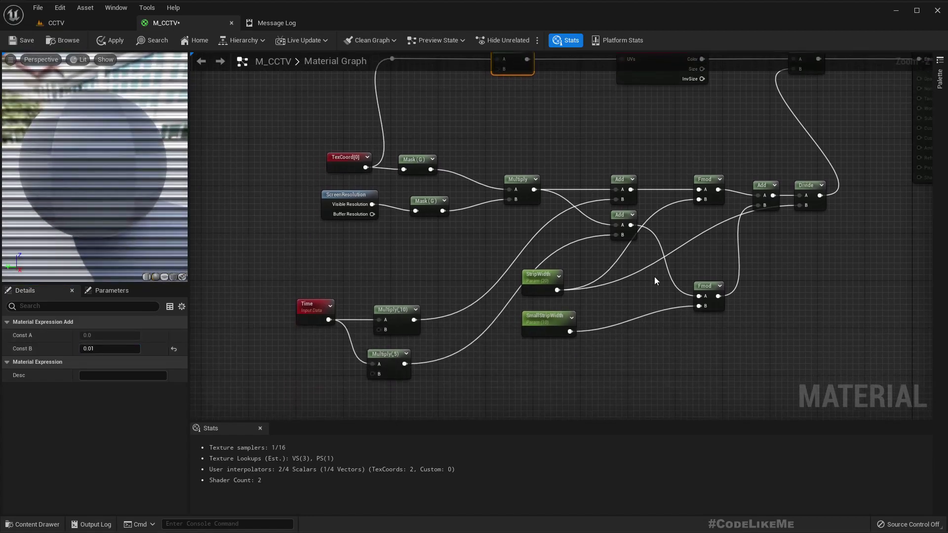
right_drag(684, 345, 649, 368)
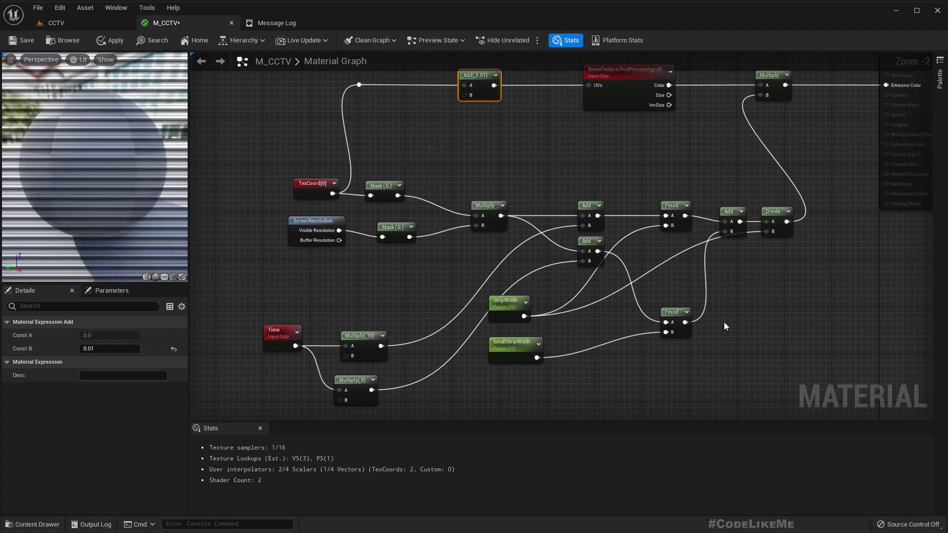
right_drag(723, 324, 681, 358)
right_drag(582, 276, 564, 230)
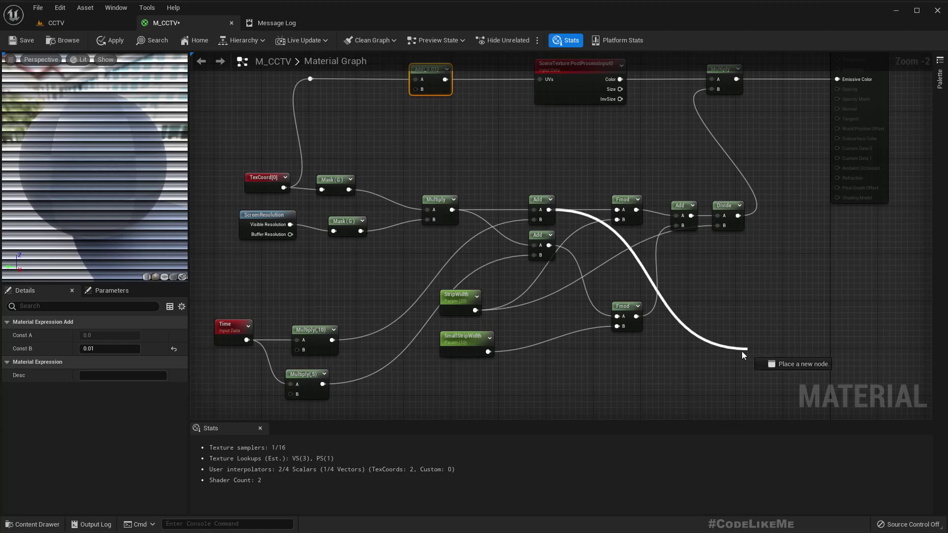
drag(738, 351, 738, 351)
click(607, 360)
scroll(592, 350, down, 3)
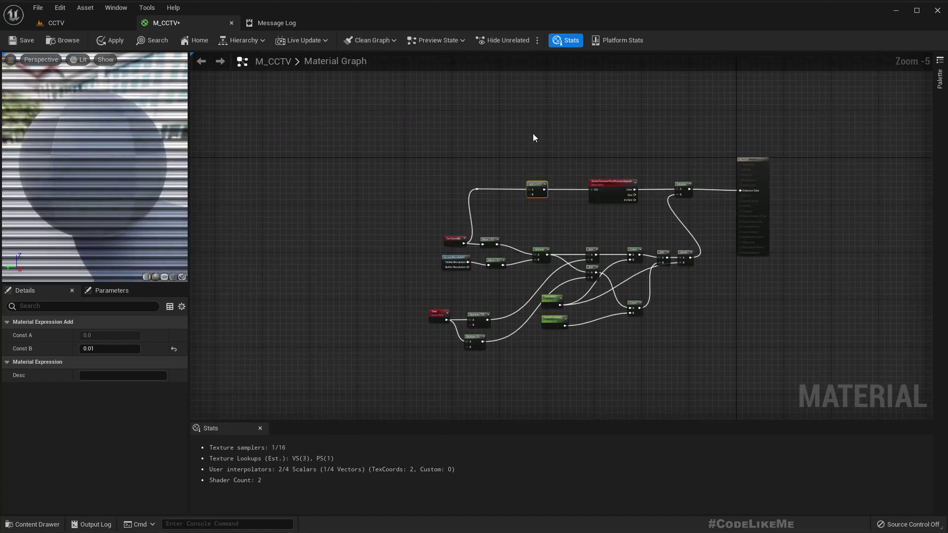
drag(759, 201, 759, 199)
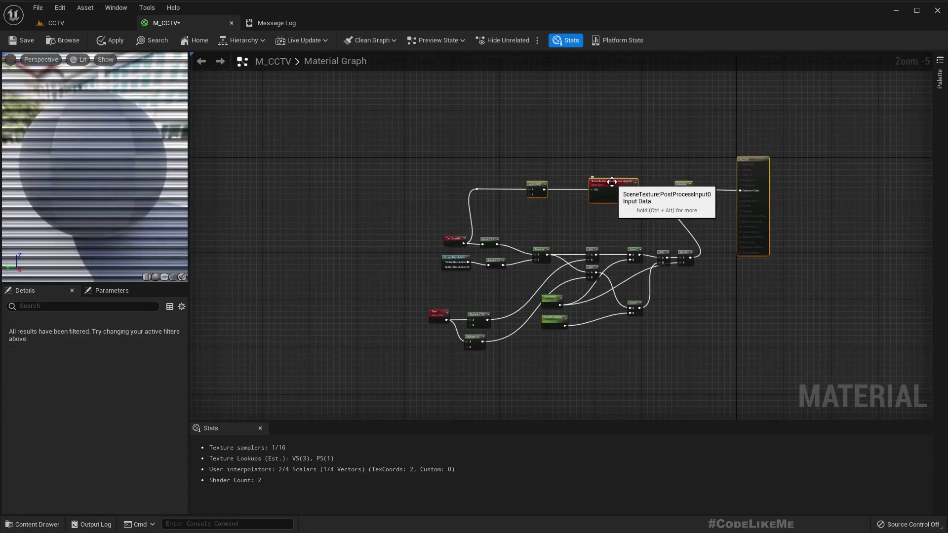
drag(699, 186, 721, 185)
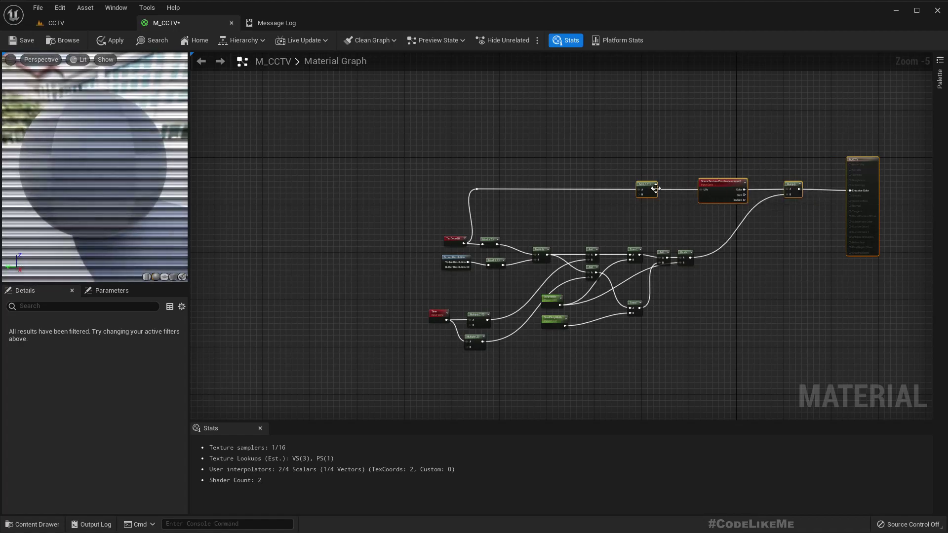
drag(649, 187, 687, 191)
scroll(704, 279, up, 3)
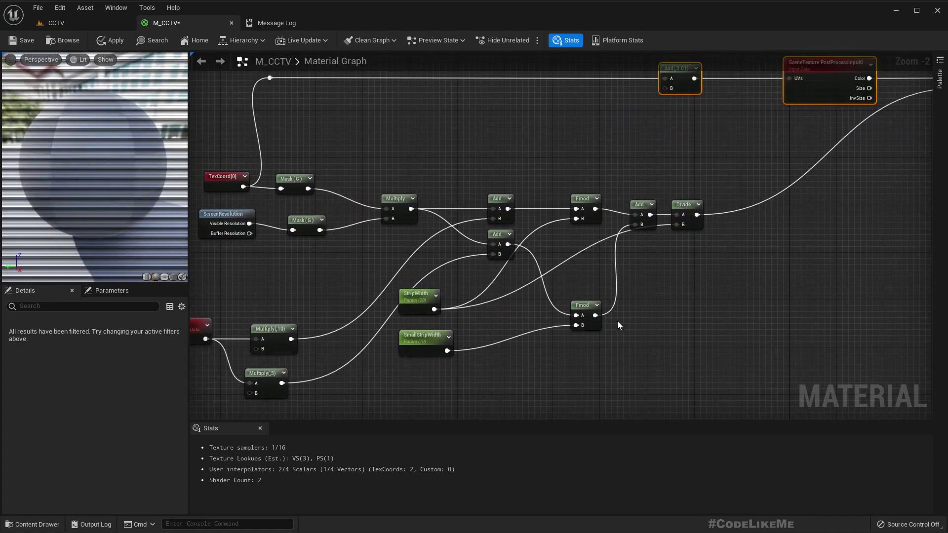
Step: Add a Multiply(0.01) into the UV Add's B, fed by the Divide result
drag(585, 133, 585, 133)
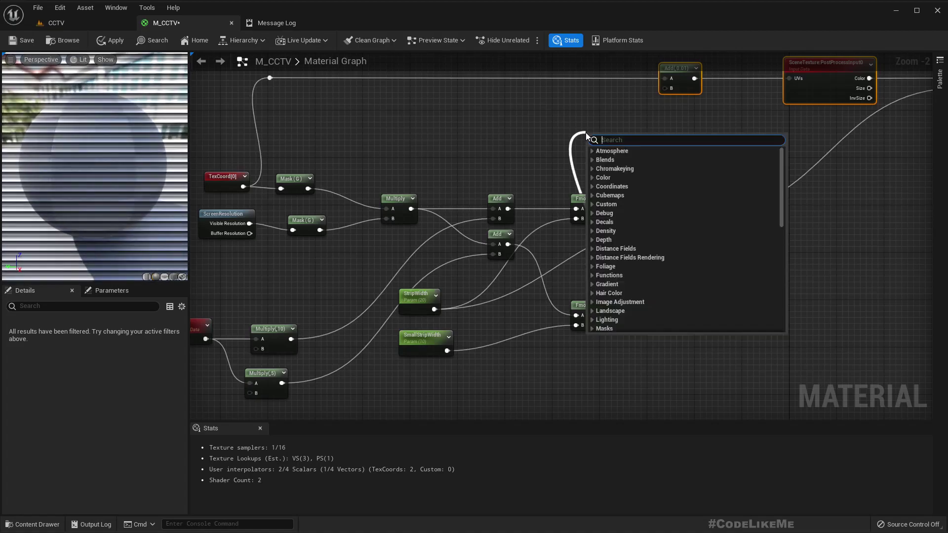
text(multiply)
key(Return)
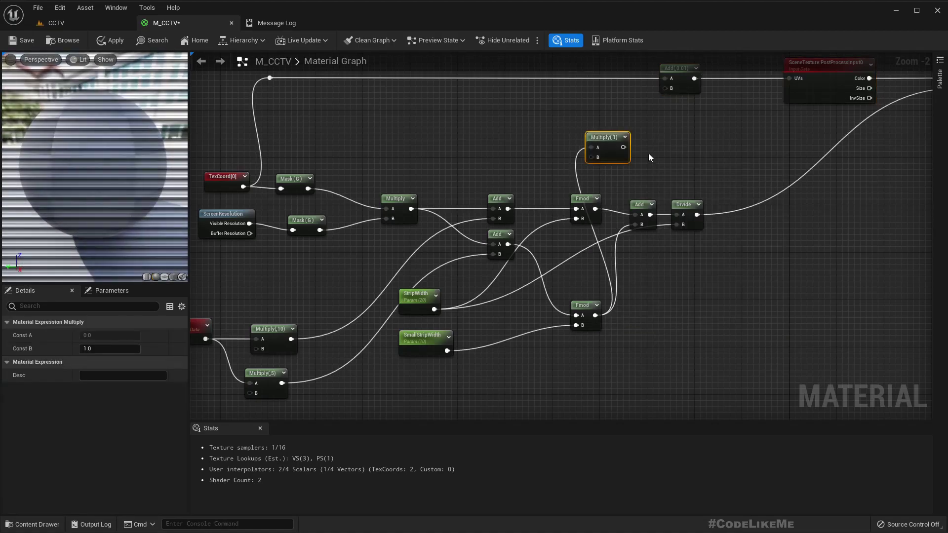
drag(666, 88, 667, 88)
right_drag(688, 126, 669, 199)
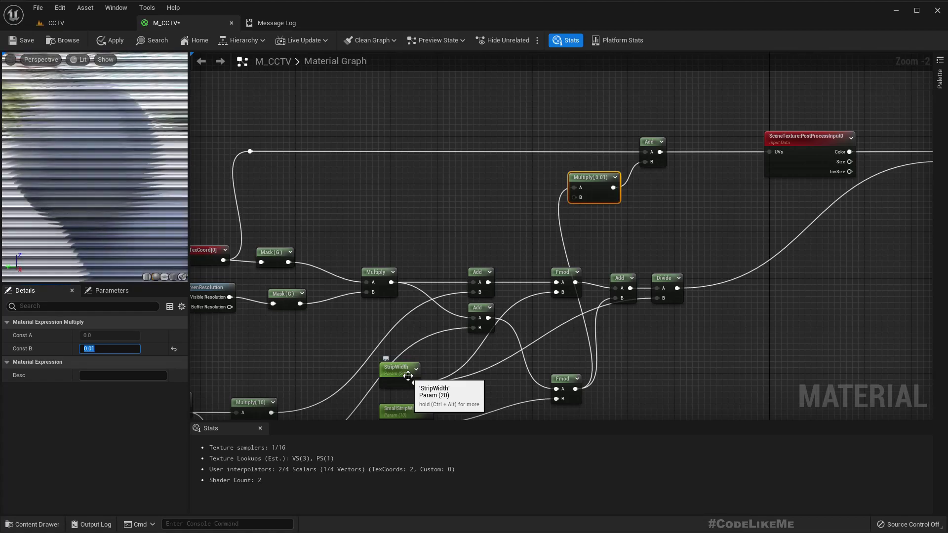
right_drag(408, 376, 403, 325)
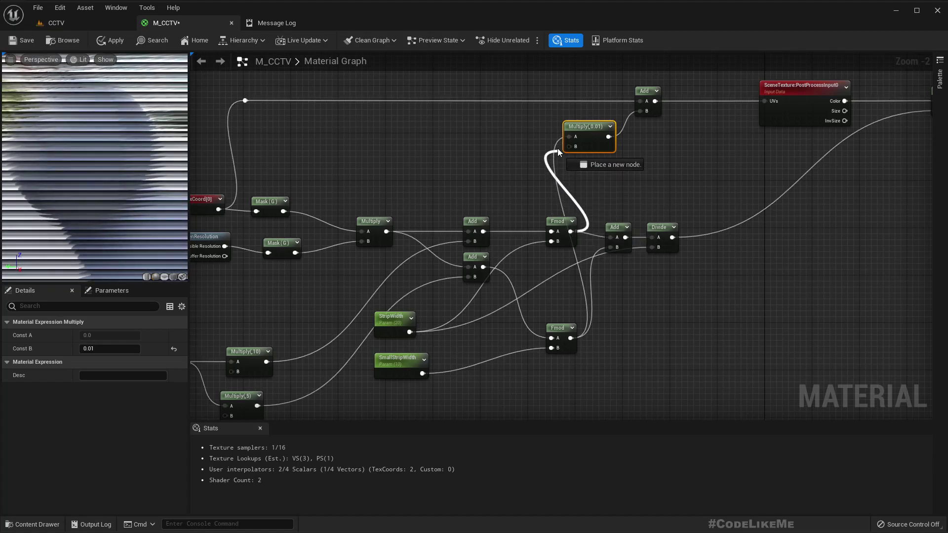
drag(558, 151, 568, 136)
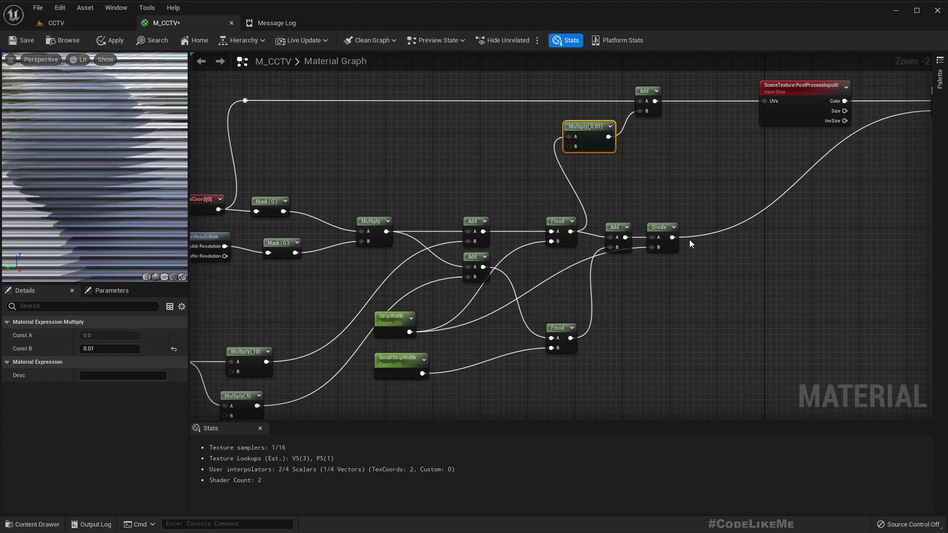
drag(673, 237, 570, 137)
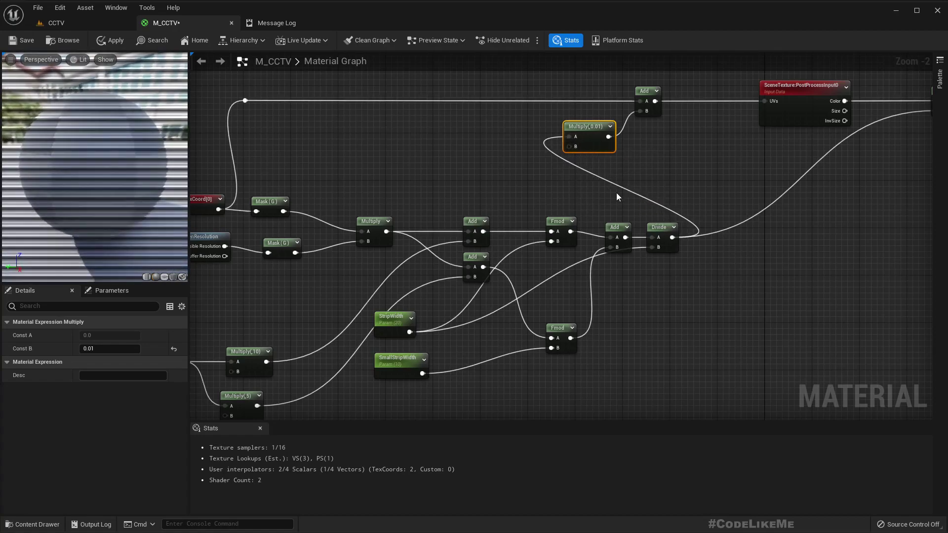
Step: Move the UV Add and Multiply nodes right and change the Multiply's Const B to 0.006
drag(570, 80, 600, 105)
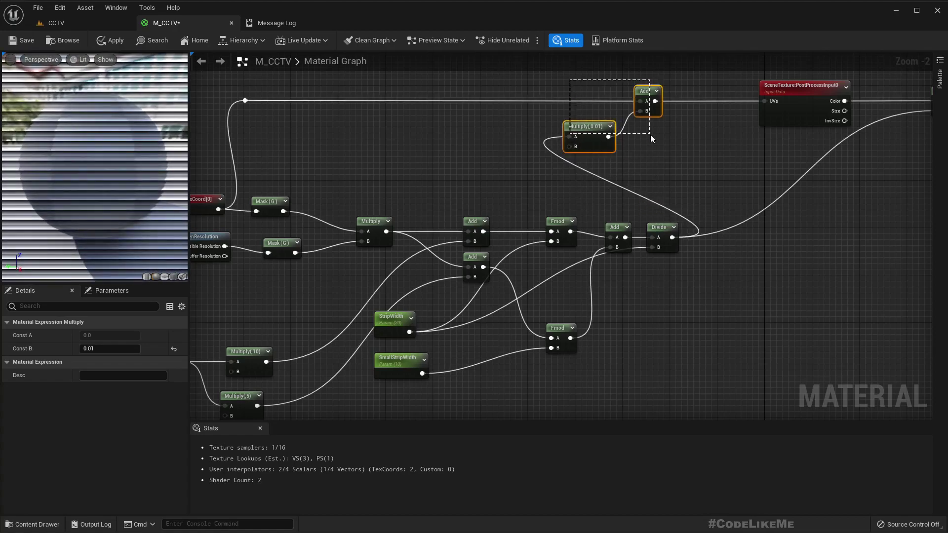
drag(650, 134, 650, 134)
drag(593, 129, 653, 129)
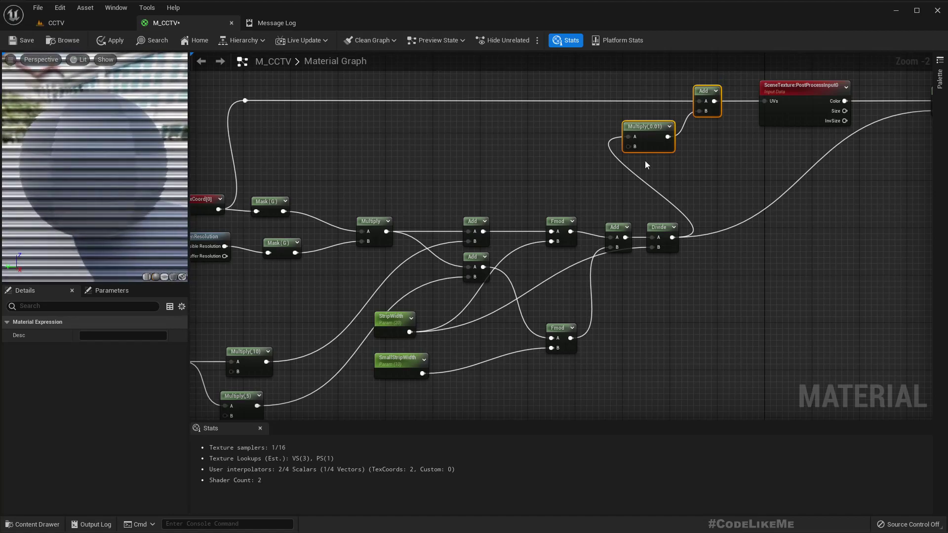
click(637, 138)
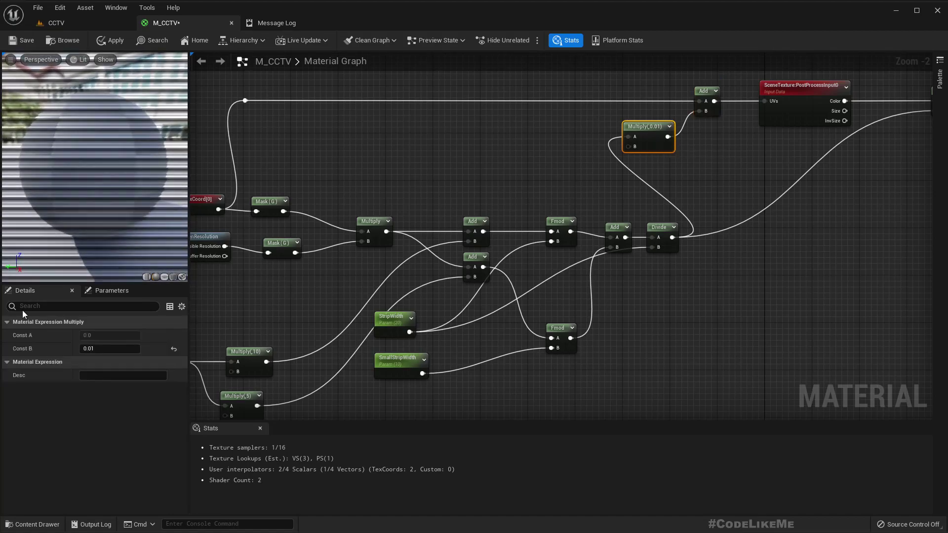
click(113, 348)
text(0.0)
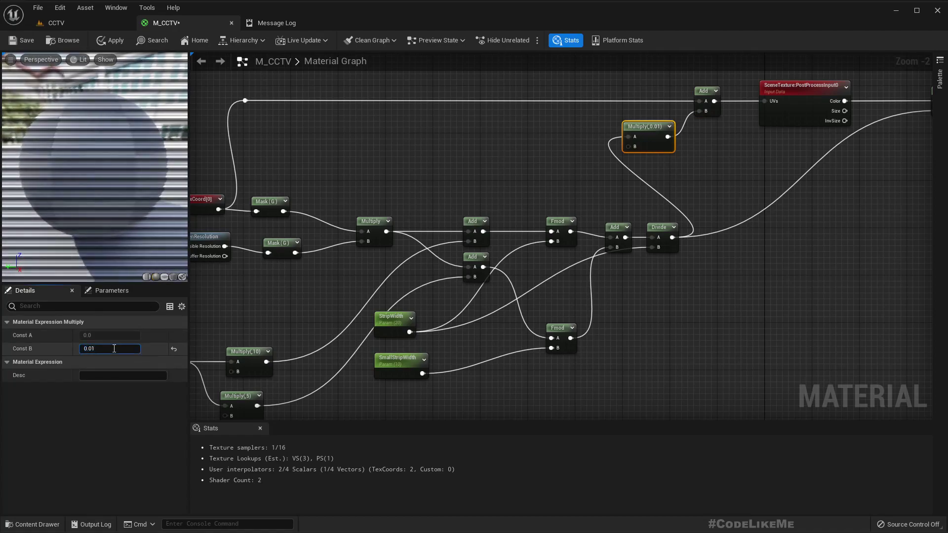
text(06)
key(Return)
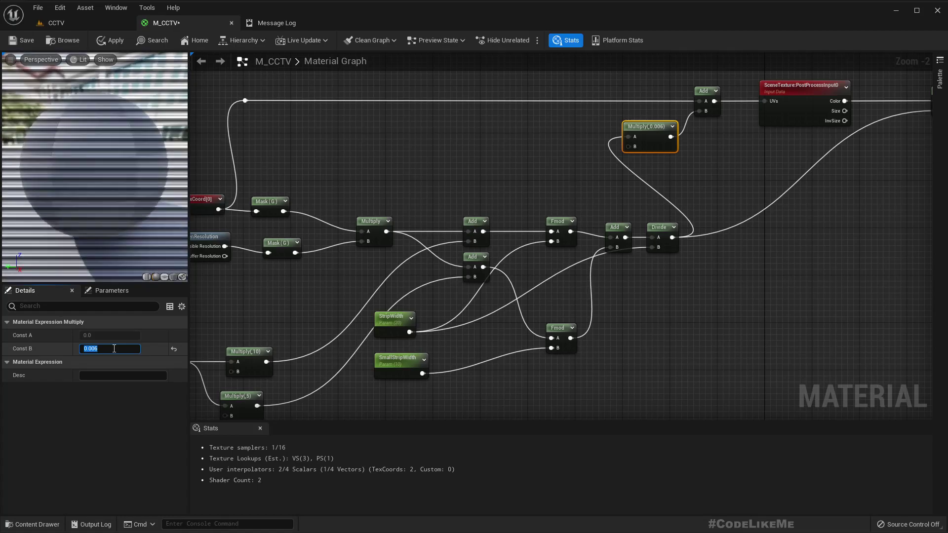
Step: Check the CCTV level viewport, moving the camera off the character, then return to M_CCTV
click(72, 23)
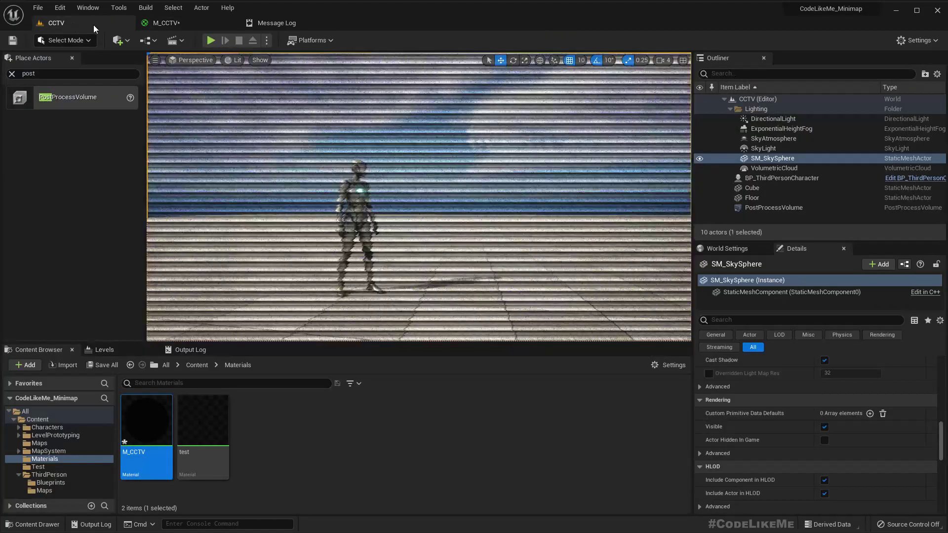
drag(387, 239, 388, 262)
click(166, 23)
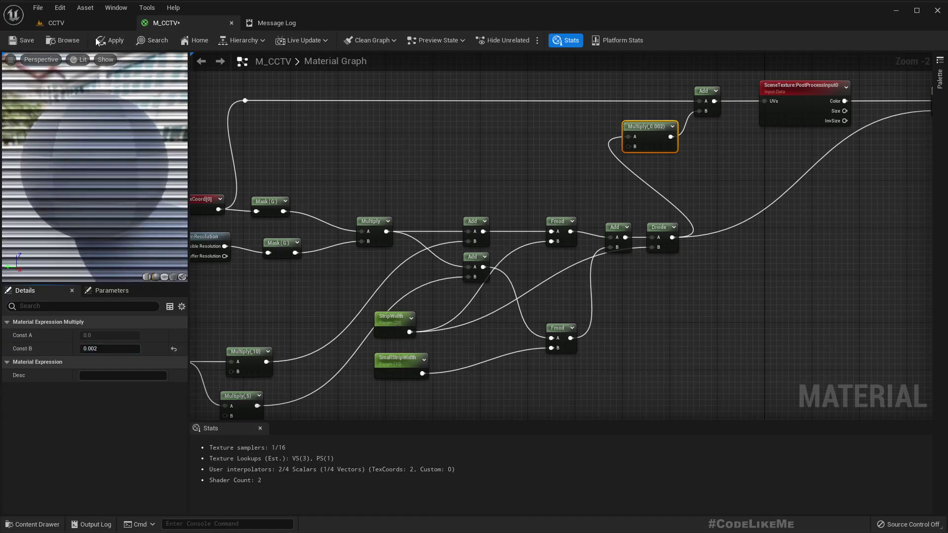
Step: Preview the CCTV level with the 0.002 UV offset in F11 immersive mode, then restore the layout
click(72, 23)
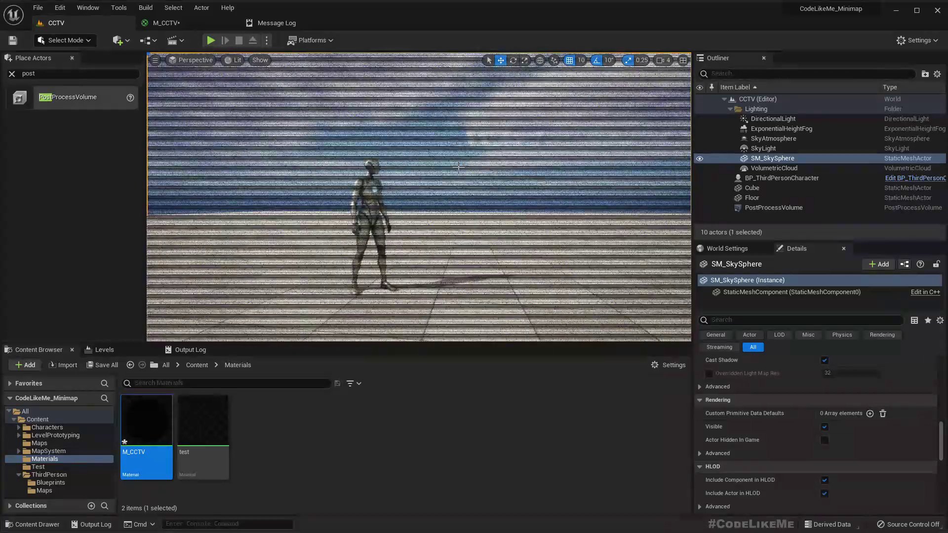
key(F11)
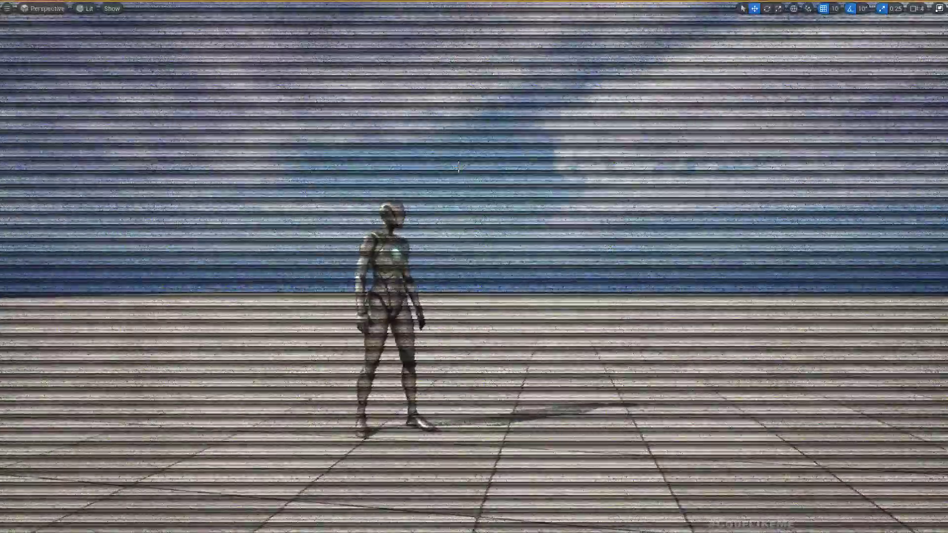
key(F11)
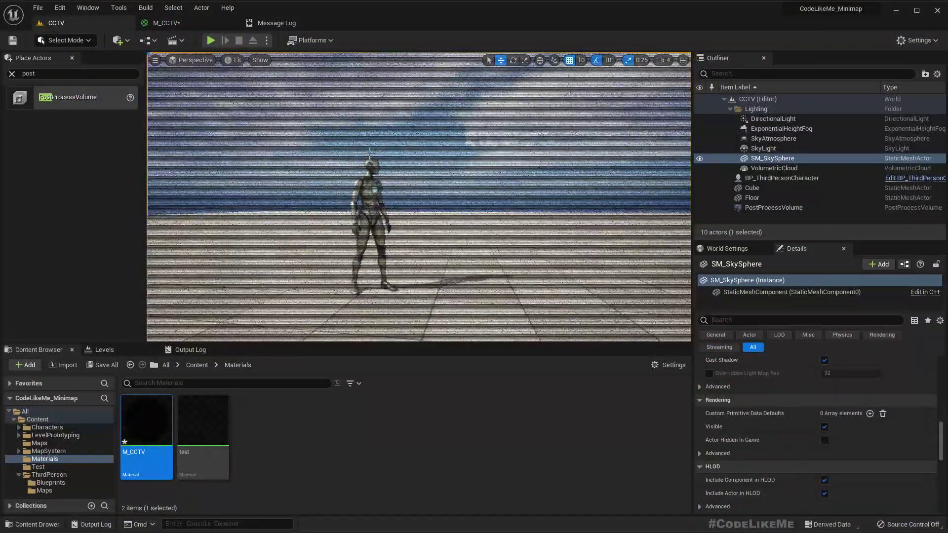
scroll(496, 218, up, 4)
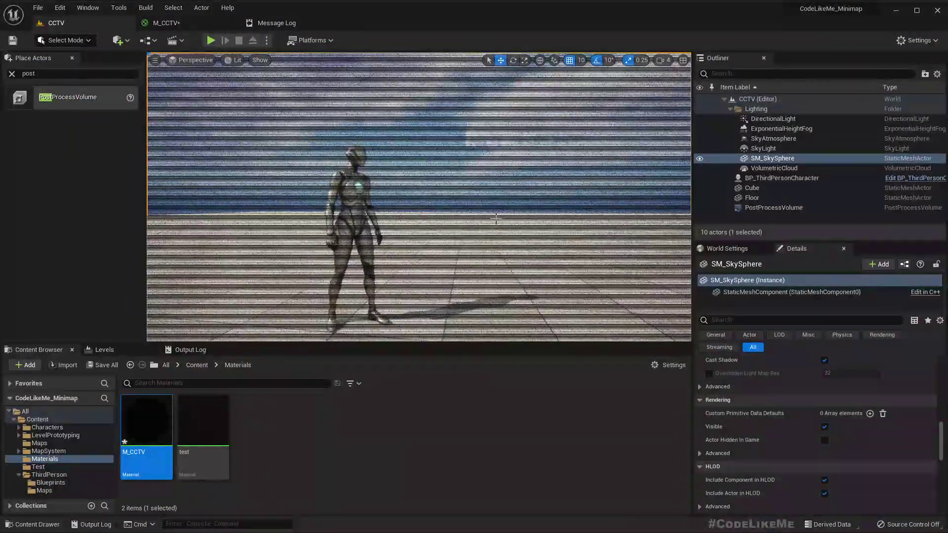
scroll(496, 218, down, 3)
Step: Add a Clamp node (Min 0, Max 1) on the Divide output in the M_CCTV graph
click(167, 23)
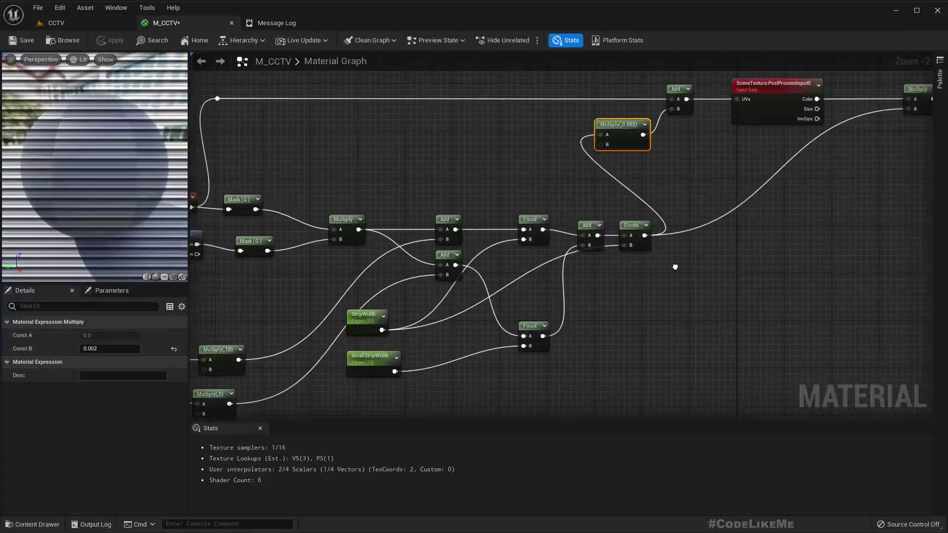
right_drag(675, 266, 487, 279)
drag(453, 248, 516, 244)
text(clamp)
key(Return)
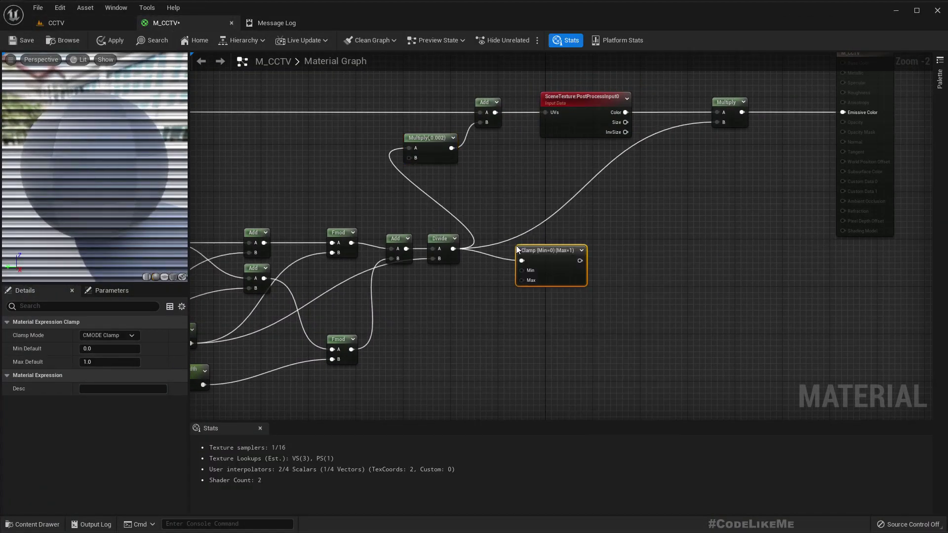
Step: Wire the Clamp output into the final Multiply's B input and move the node up
drag(580, 260, 701, 162)
drag(720, 123, 721, 124)
drag(553, 257, 565, 245)
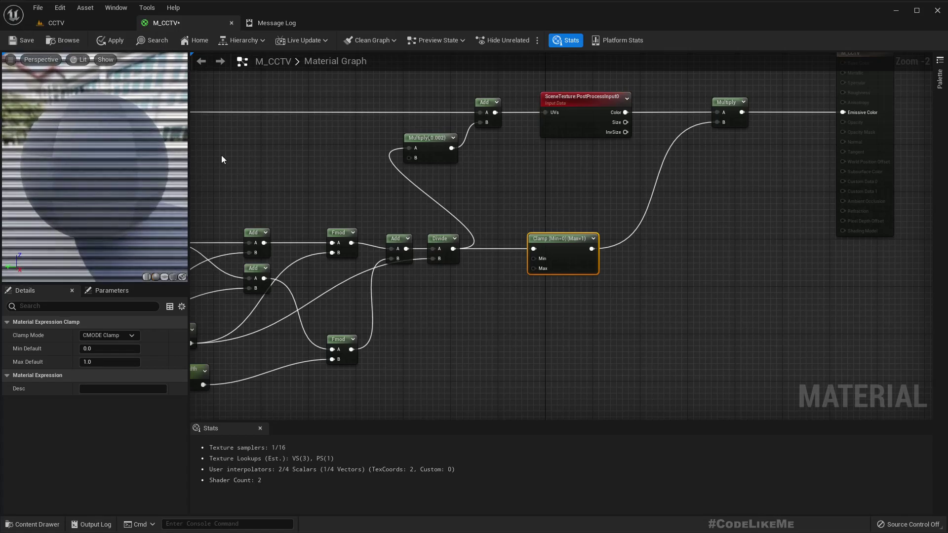
Step: Set the Clamp's Min to 0.3 and apply the M_CCTV material
click(76, 26)
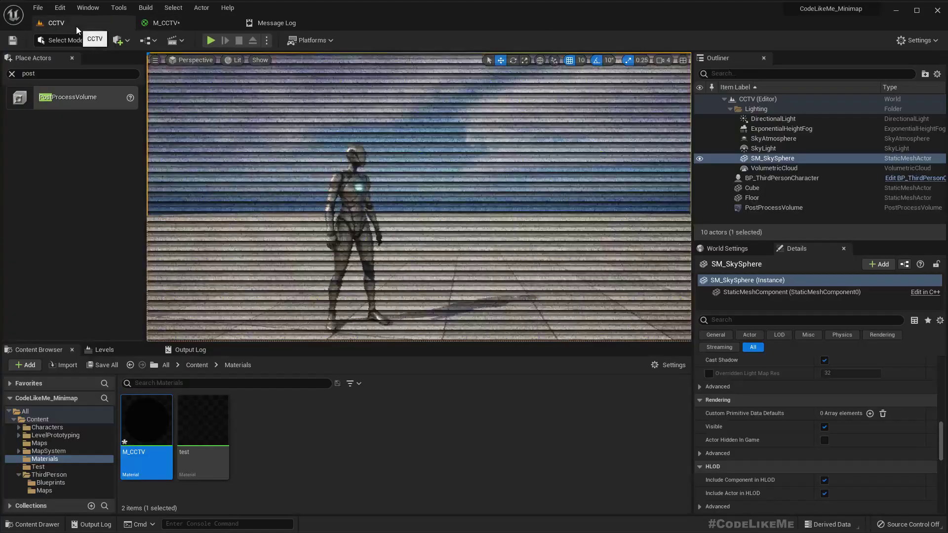
click(179, 23)
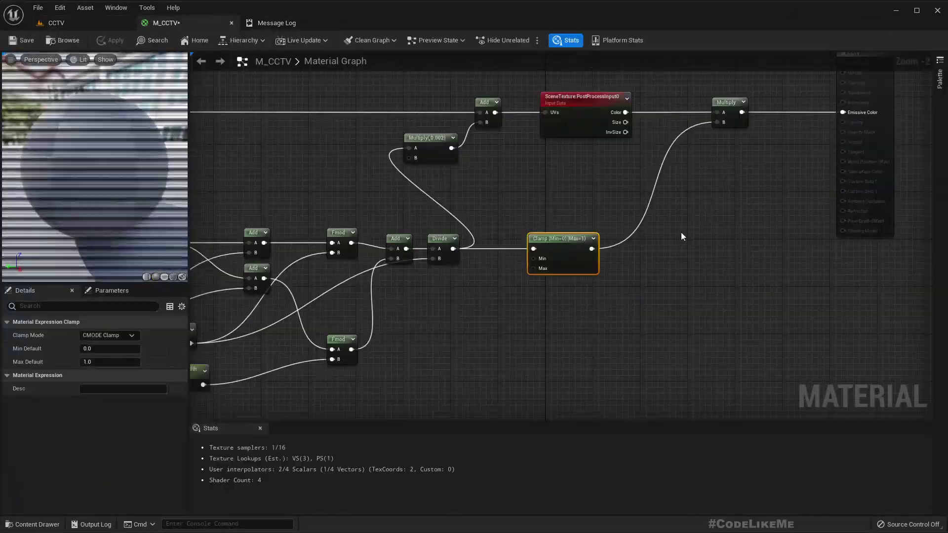
click(119, 349)
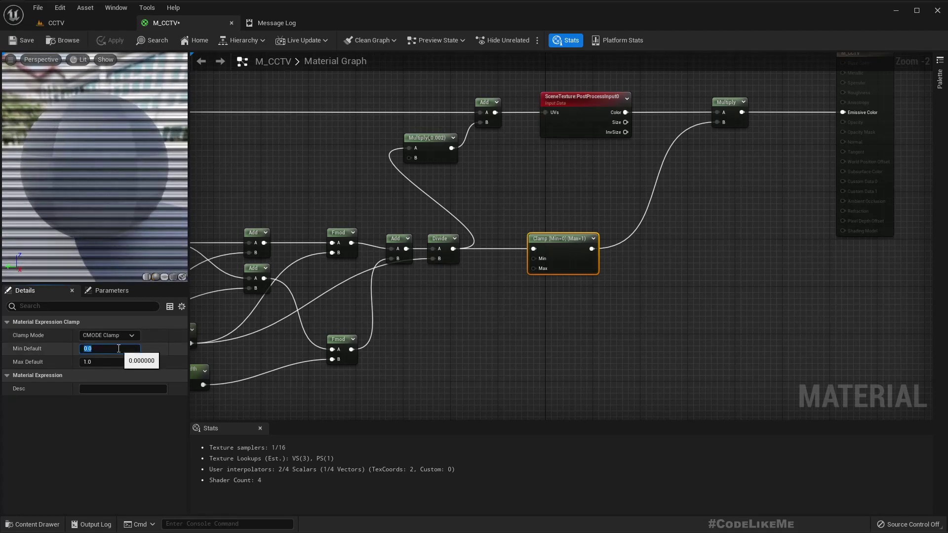
text(0.3)
key(Return)
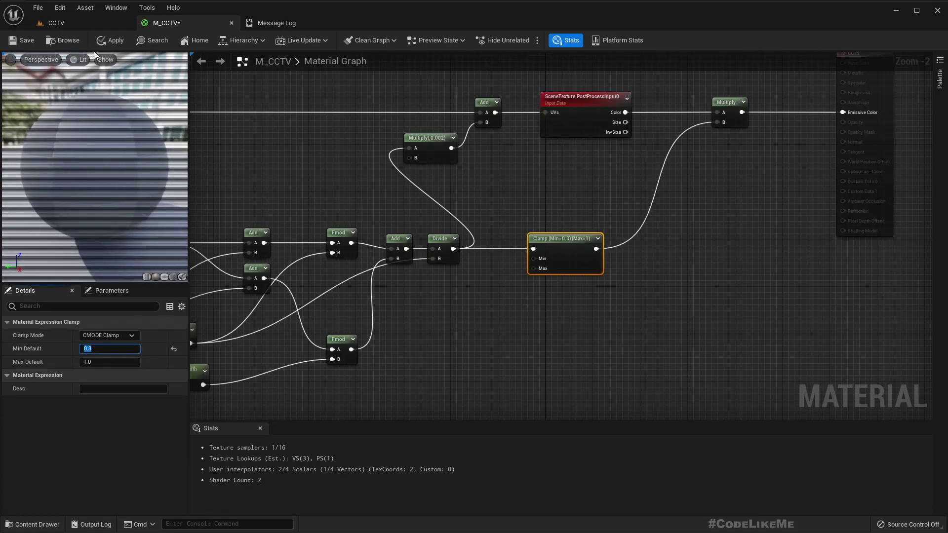
click(111, 41)
Step: Raise the Clamp Min to 0.6 and view the CCTV level full-window to compare the lighter scan lines
click(67, 23)
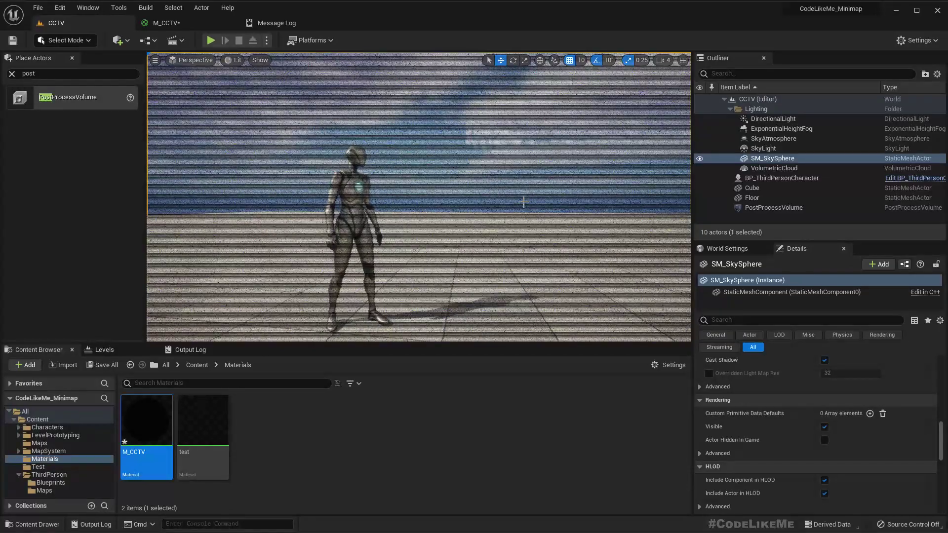
click(166, 23)
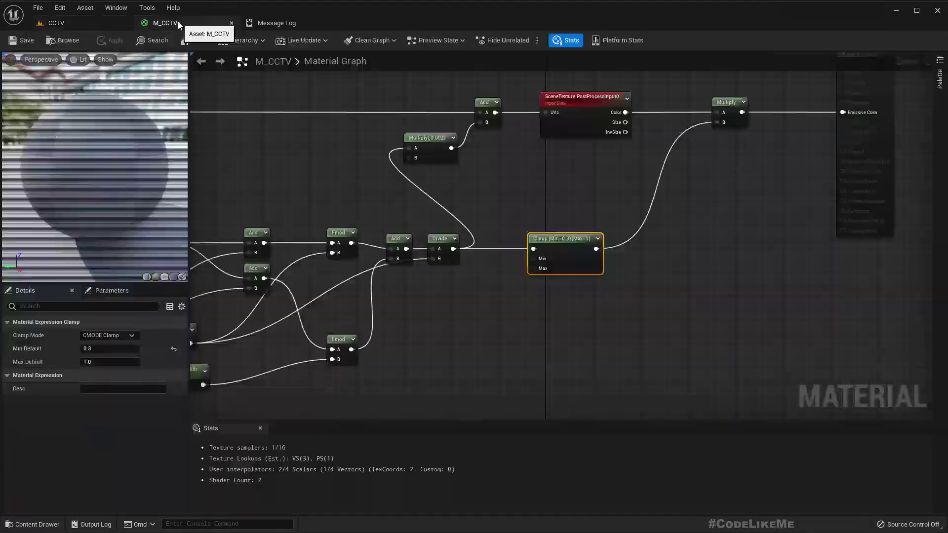
click(115, 349)
text(0.6)
key(Return)
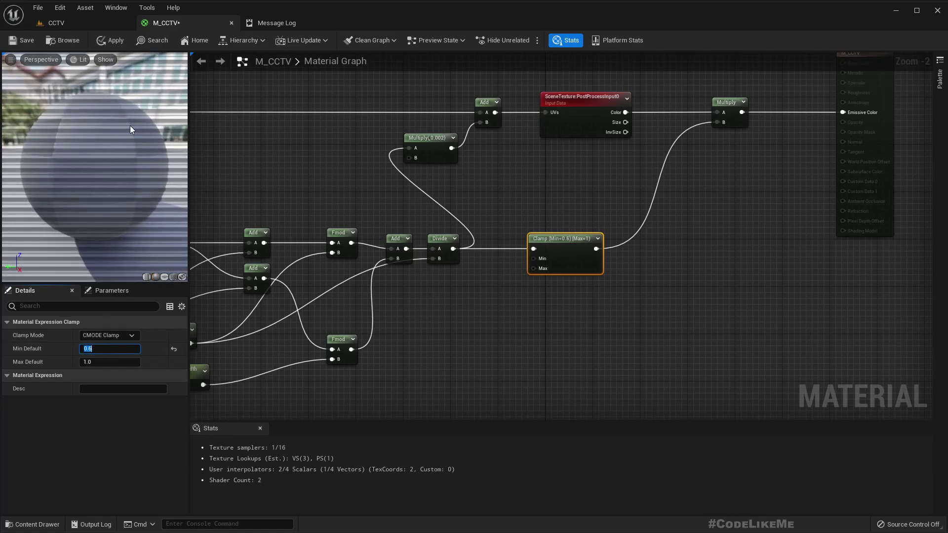
click(83, 23)
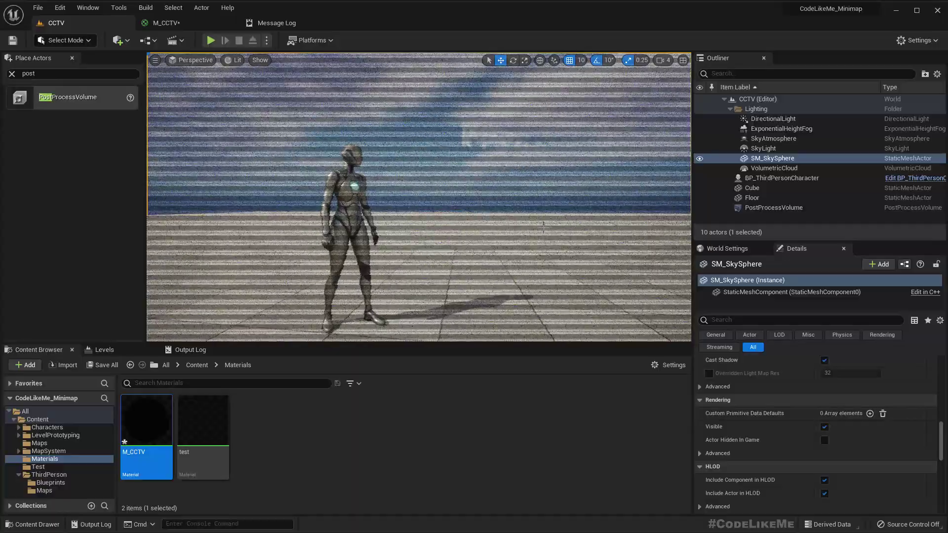
key(F11)
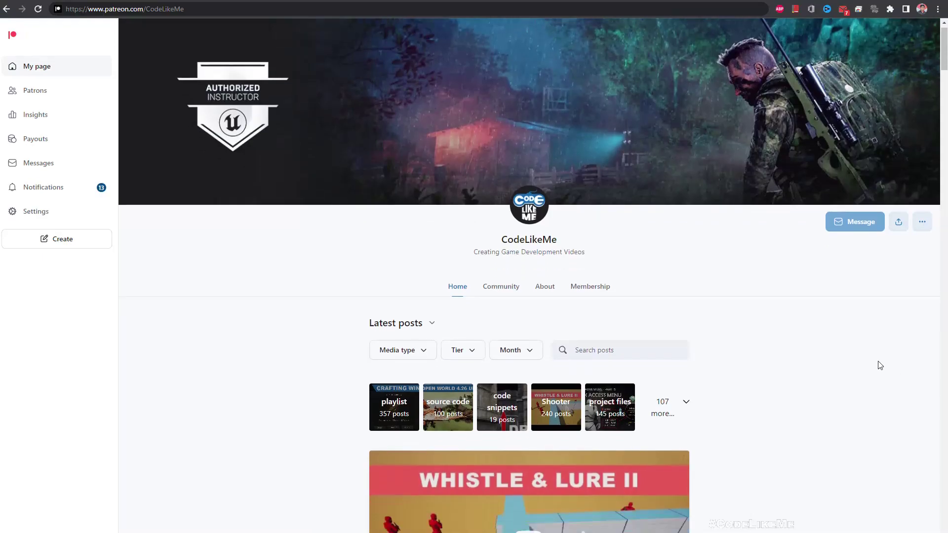
Step: Scroll down the Patreon creator page to older Unreal Engine 5 episode posts
scroll(881, 366, down, 5)
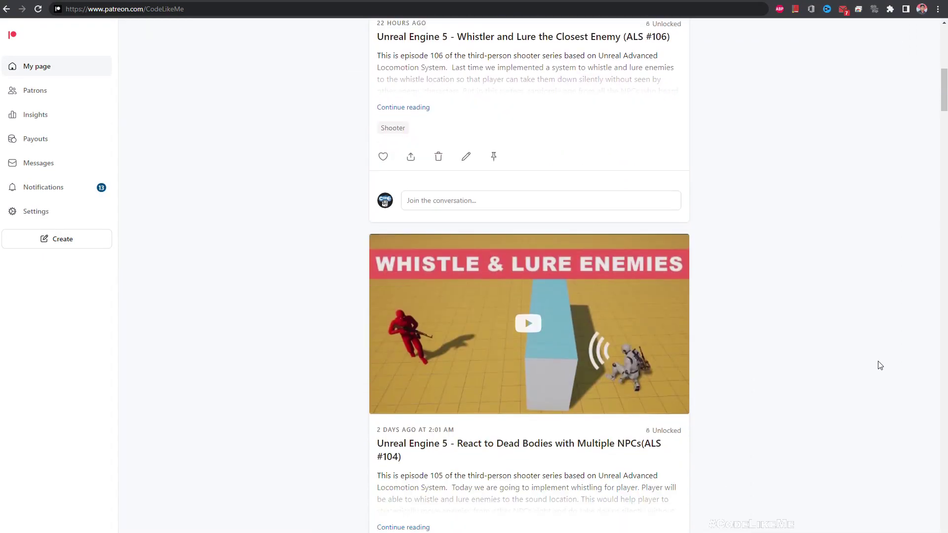